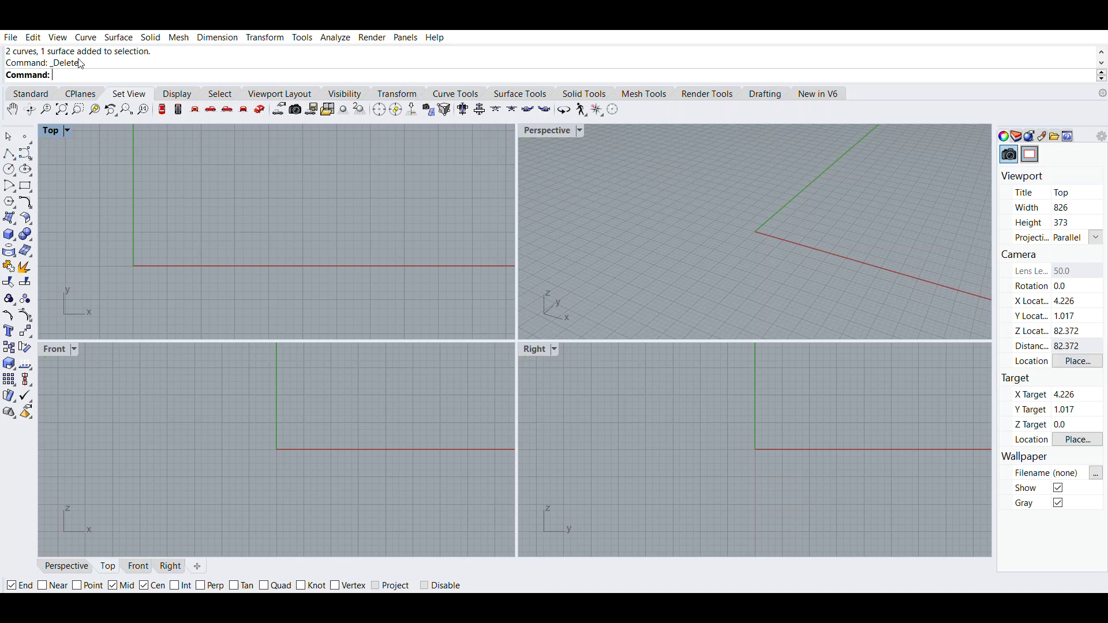
- Place the Darth Vader helmet picture in the maximized Top viewport, lower-left corner at the origin
text(Picture)
key(Return)
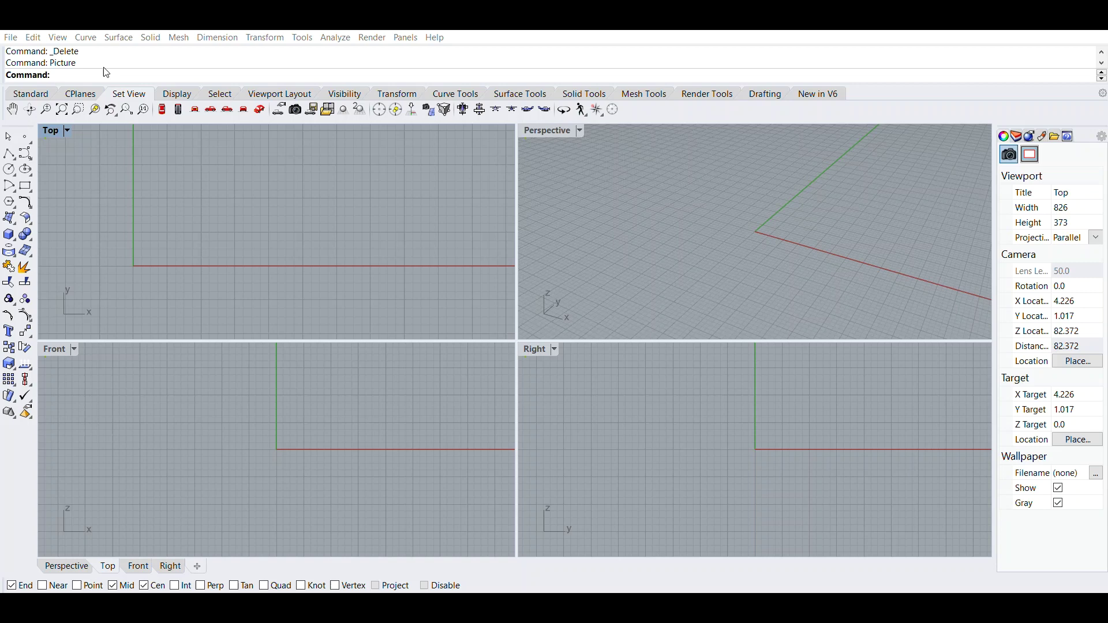
double_click(55, 130)
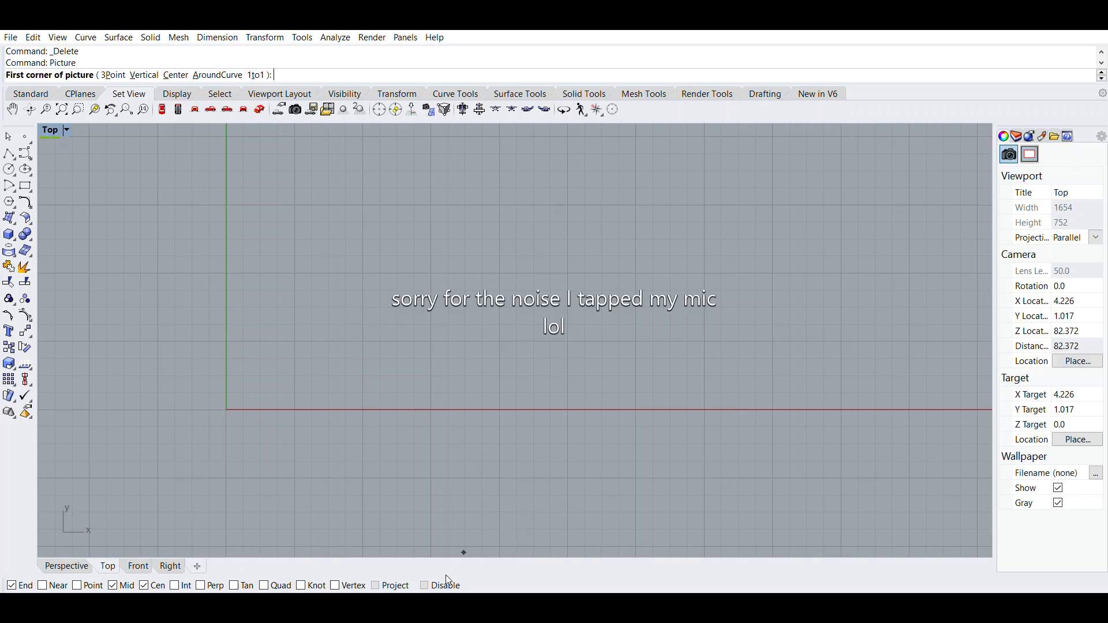
click(240, 400)
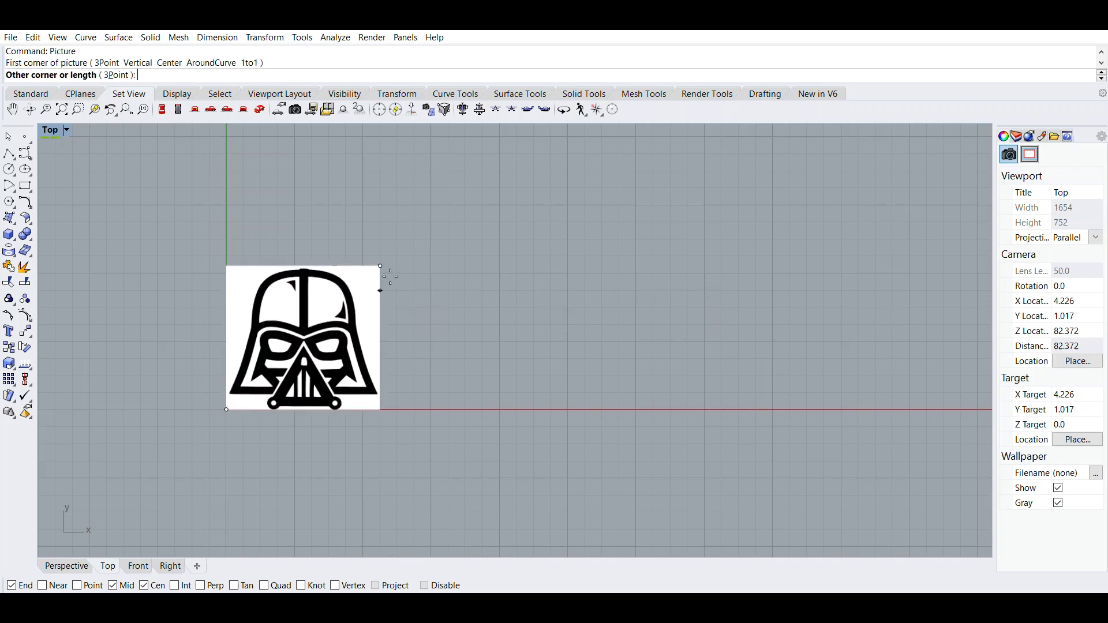
click(448, 222)
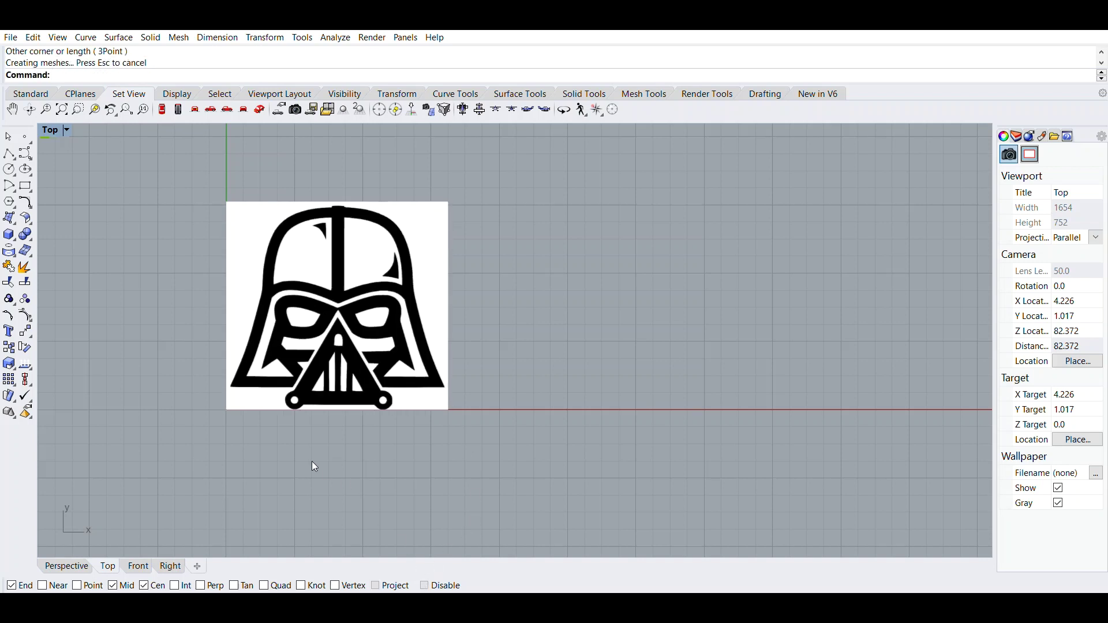
- Start a control-point curve with only End osnap active, zoomed on the image's lower-left corner
click(26, 151)
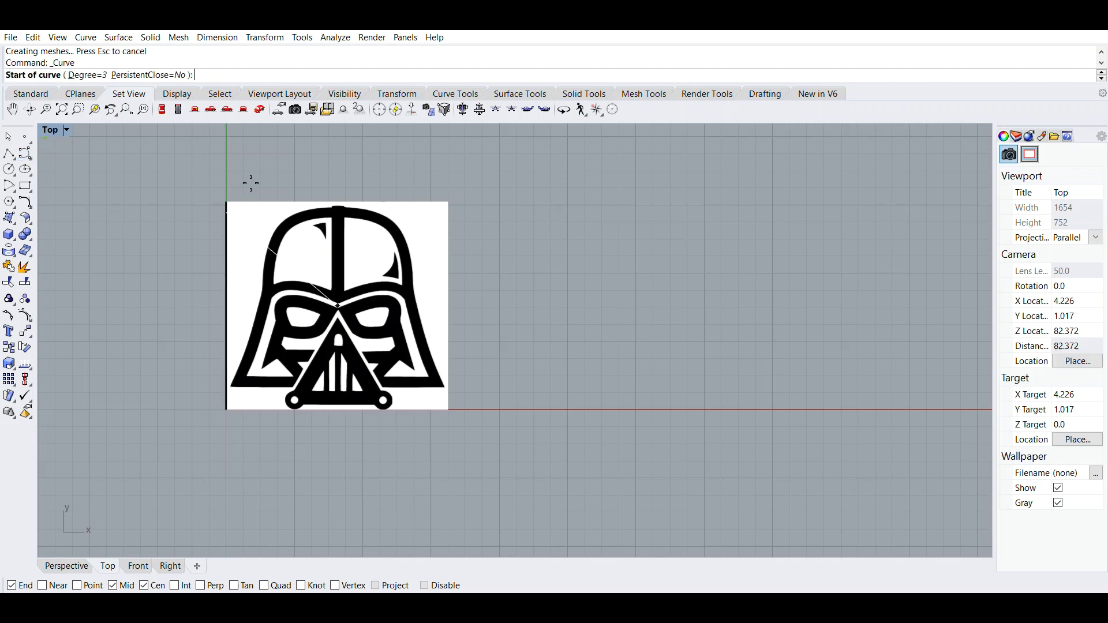
click(153, 586)
click(92, 586)
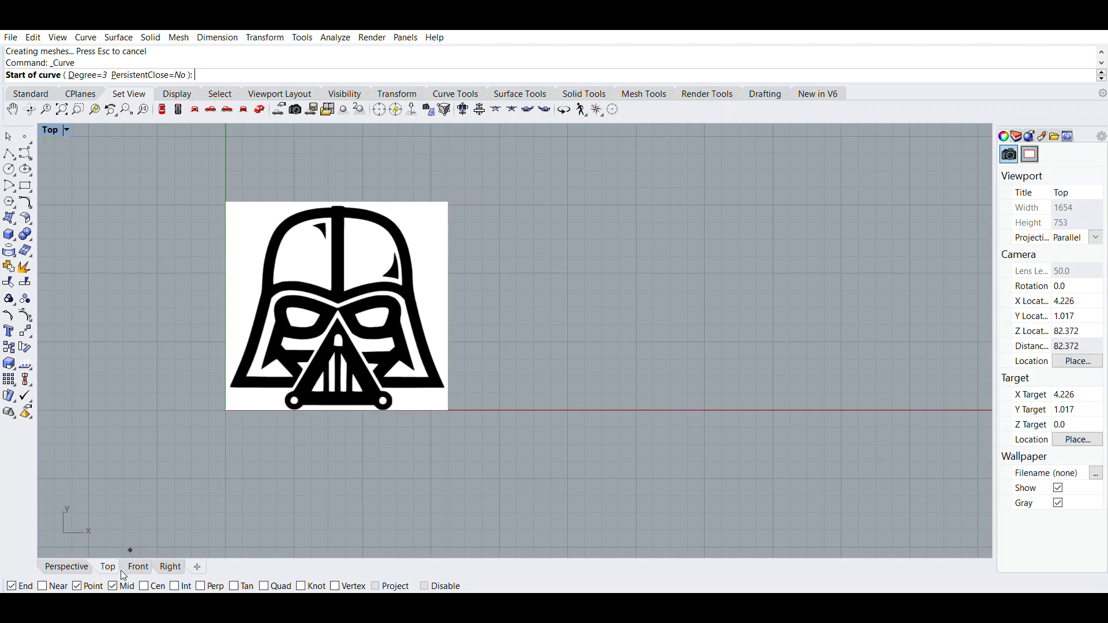
click(113, 586)
scroll(259, 361, up, 10)
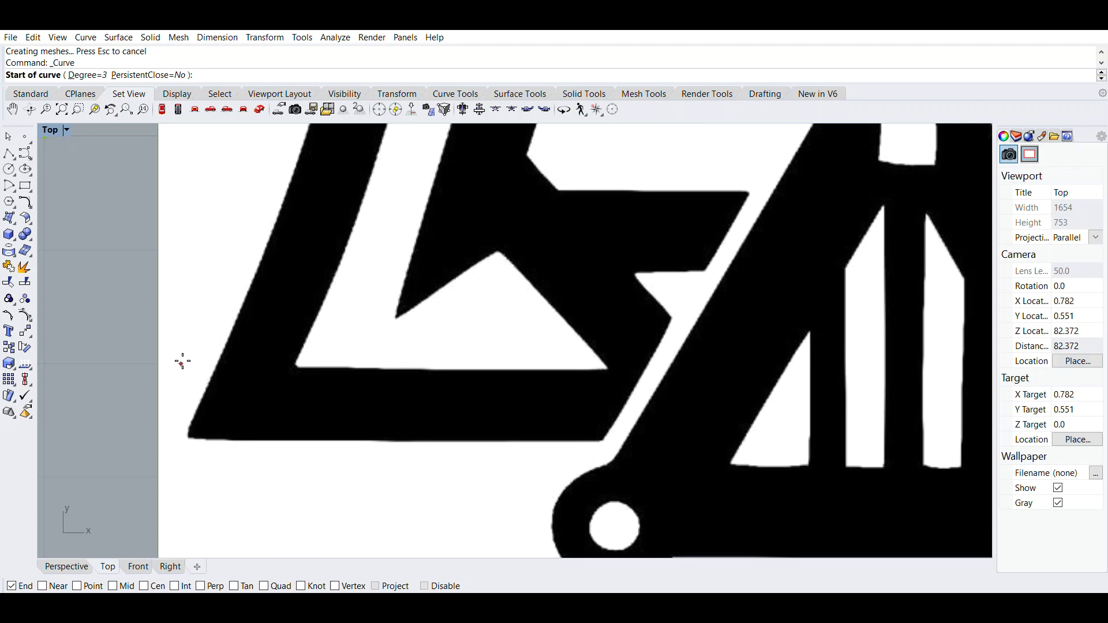
scroll(182, 362, down, 5)
right_drag(182, 362, 225, 426)
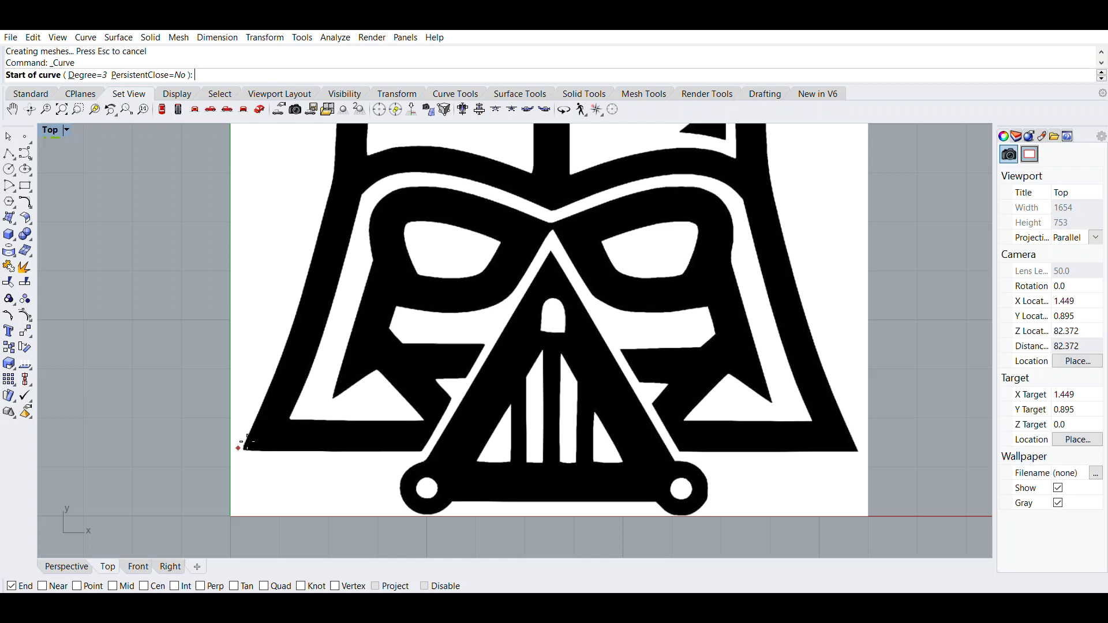
scroll(247, 443, up, 5)
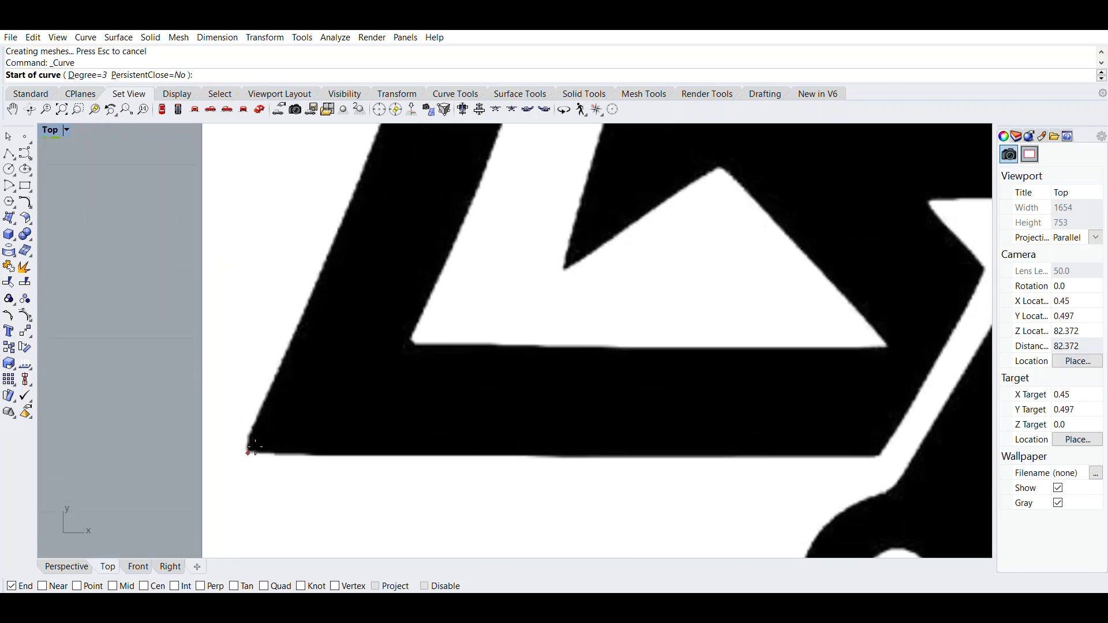
- Start the curve at the helmet's lower-left corner and trace points up its outer left edge
click(248, 453)
click(249, 437)
click(285, 360)
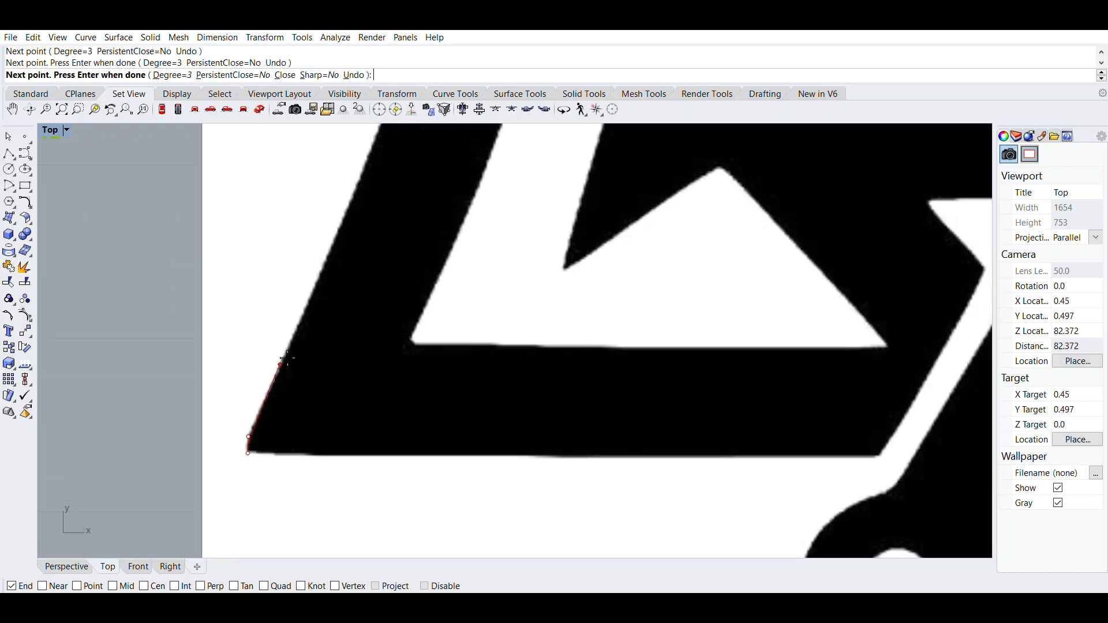
click(321, 270)
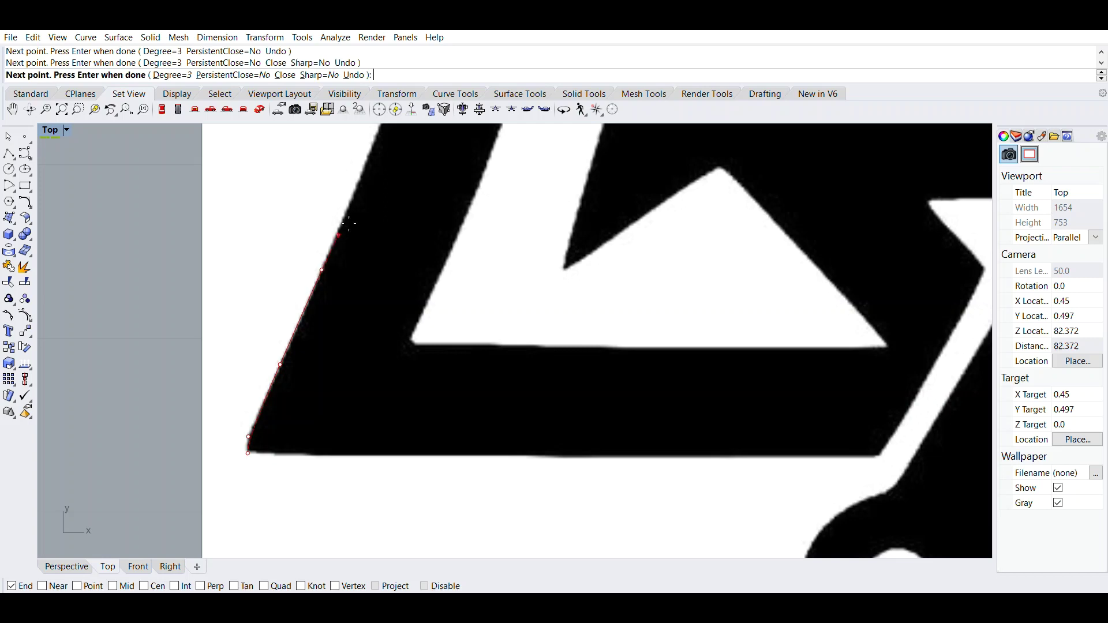
click(358, 190)
right_drag(358, 190, 247, 367)
click(297, 237)
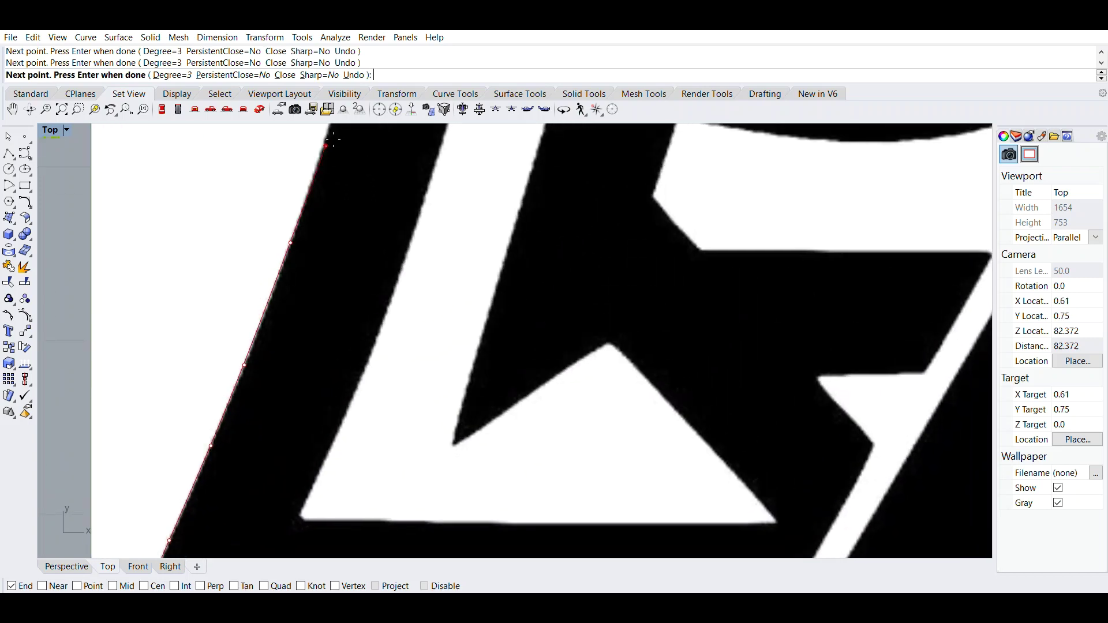
right_drag(333, 139, 268, 221)
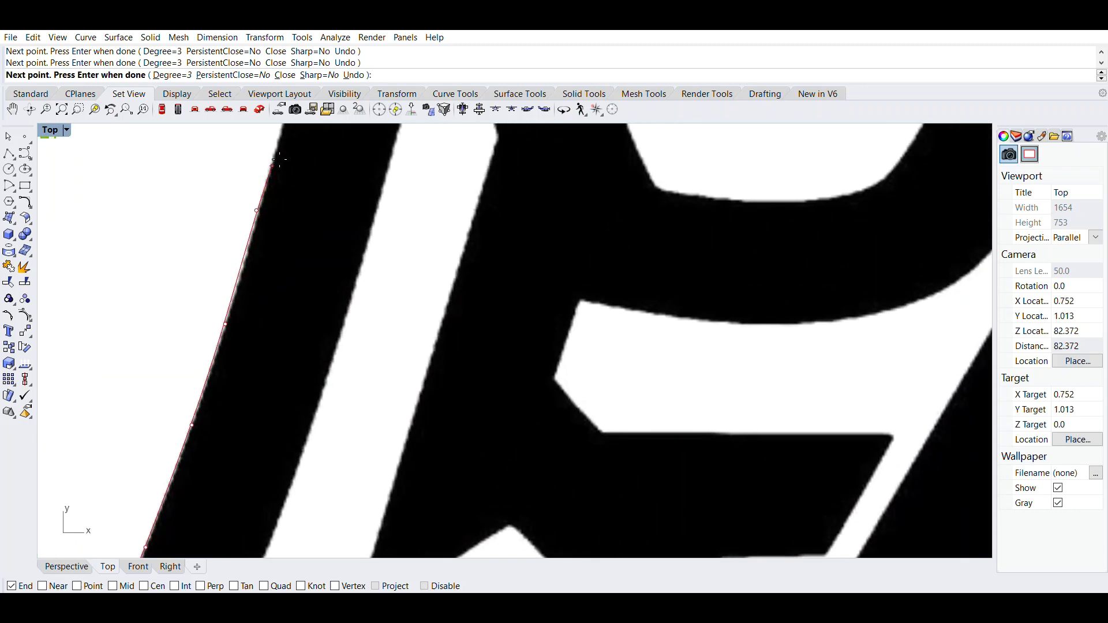
right_drag(271, 163, 219, 332)
click(248, 212)
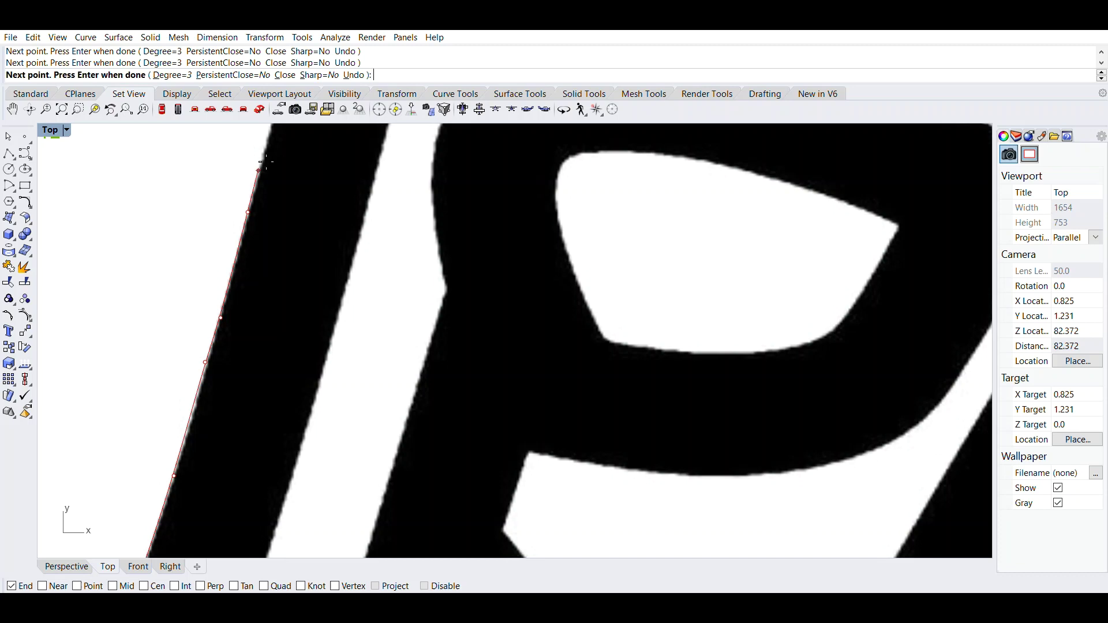
right_drag(266, 158, 235, 273)
click(252, 268)
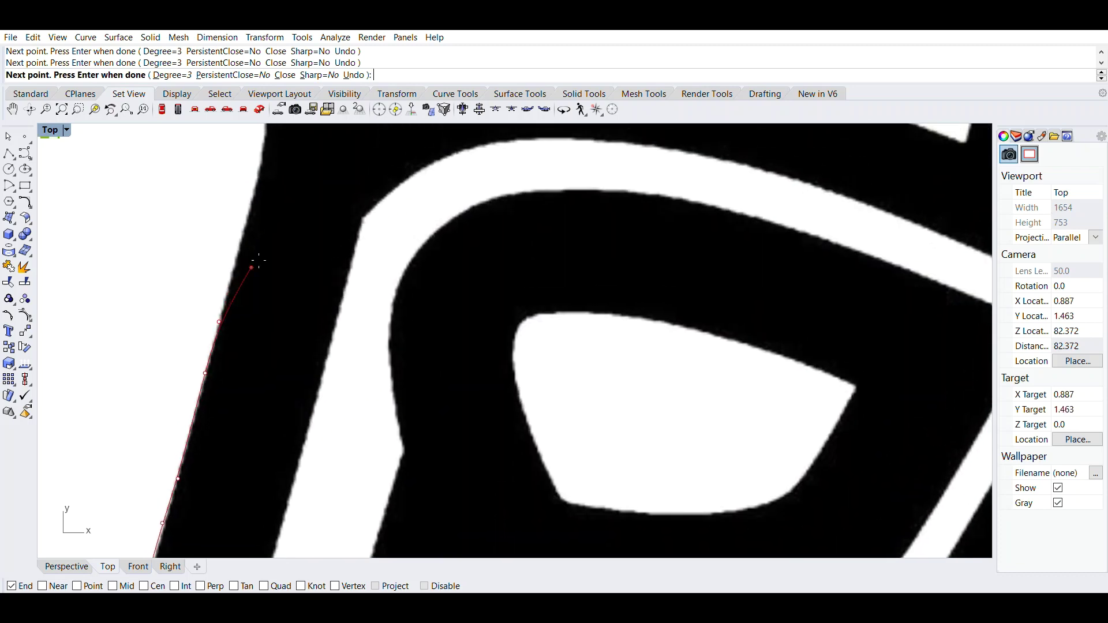
click(255, 190)
- Undo the misplaced points and keep tracing higher up the helmet's left edge
key(ctrl+z)
key(ctrl+z)
click(256, 189)
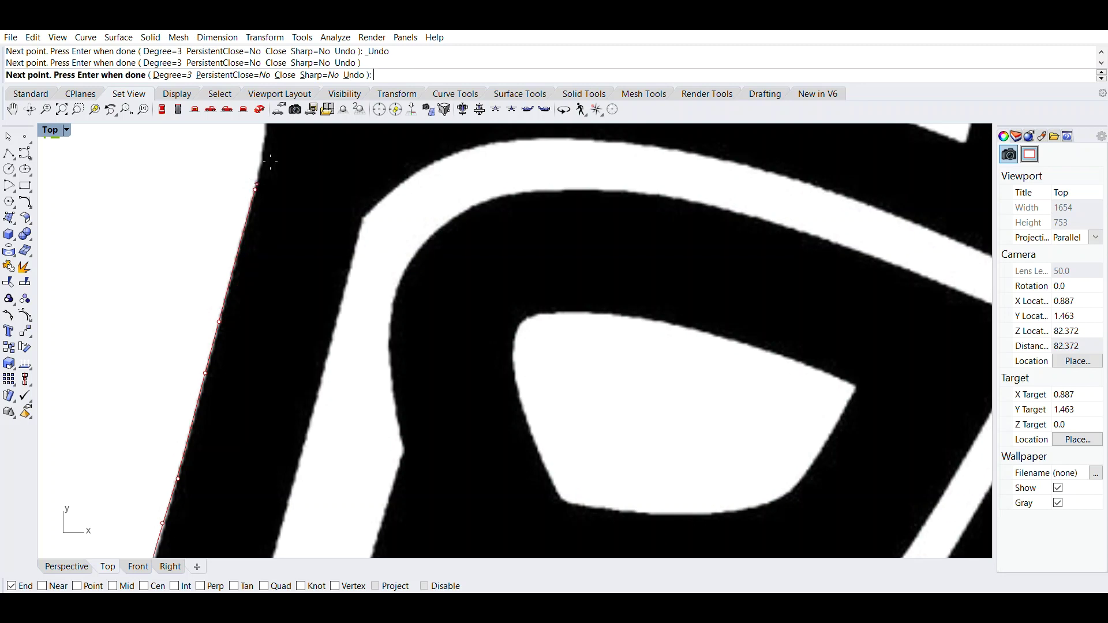
click(267, 132)
right_drag(267, 132, 235, 328)
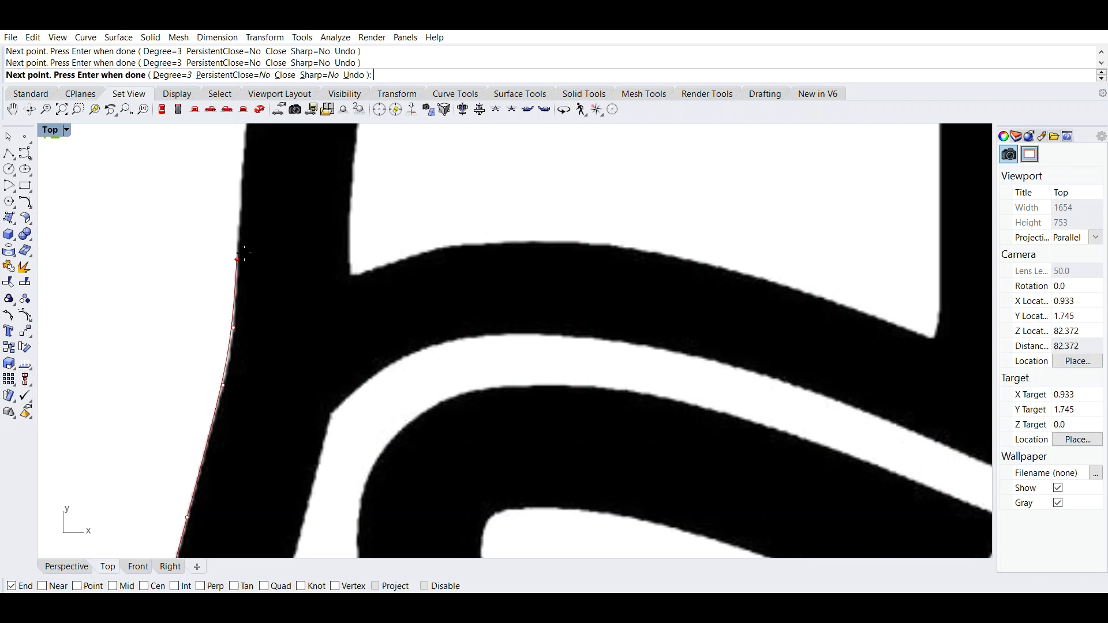
click(244, 254)
click(244, 177)
click(245, 151)
right_drag(244, 151, 206, 411)
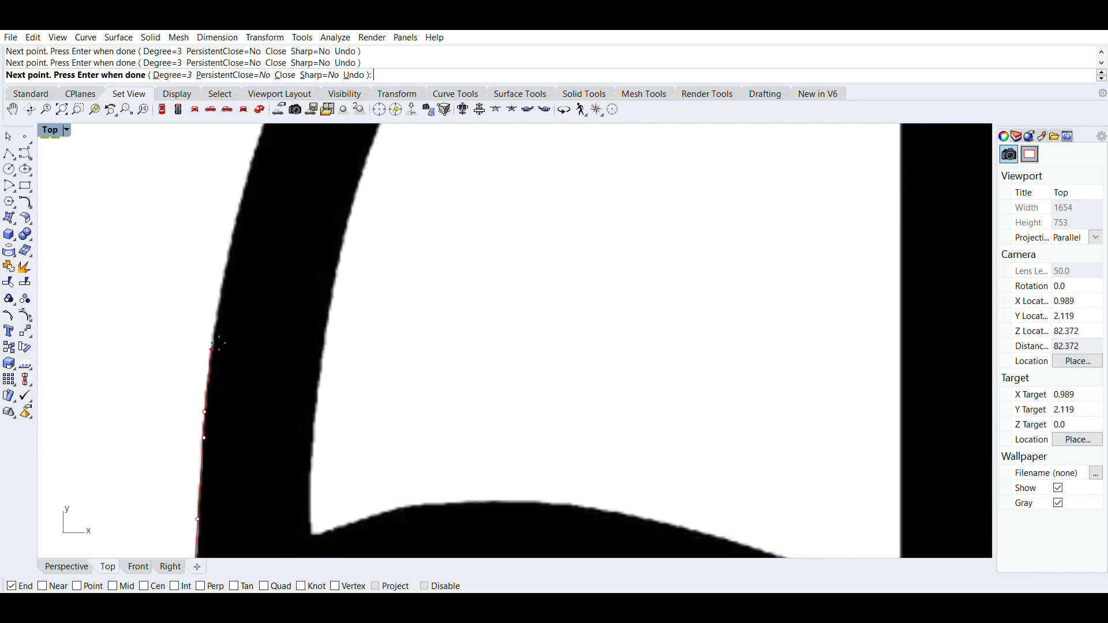
- Follow the edge's bend around onto the dome's top arc and finish the curve
click(225, 262)
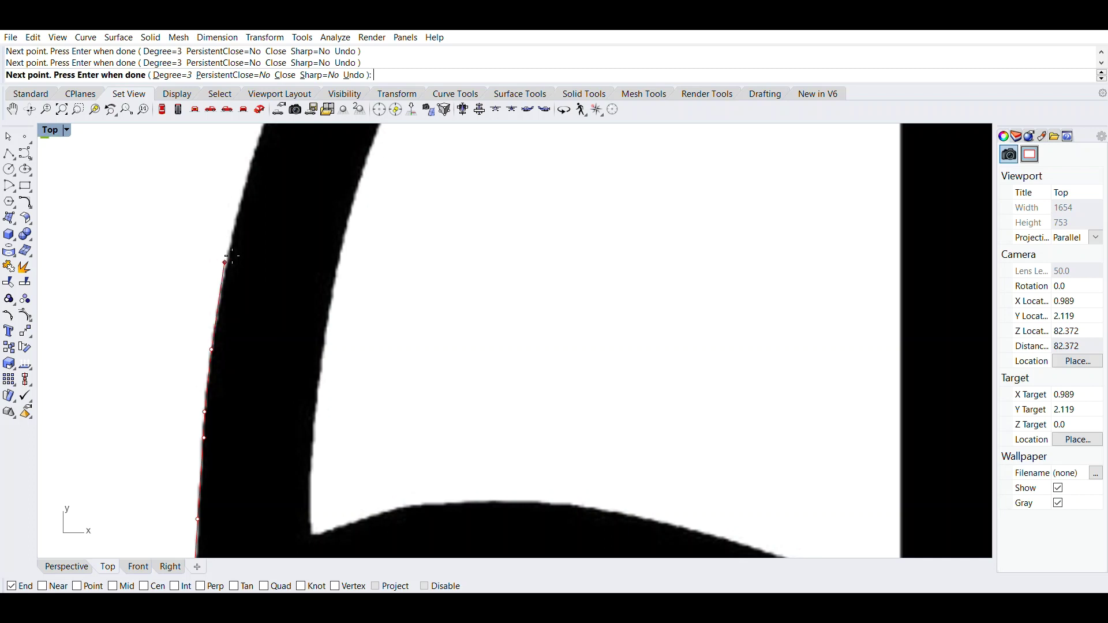
click(246, 177)
click(260, 139)
right_drag(263, 137, 129, 382)
click(166, 284)
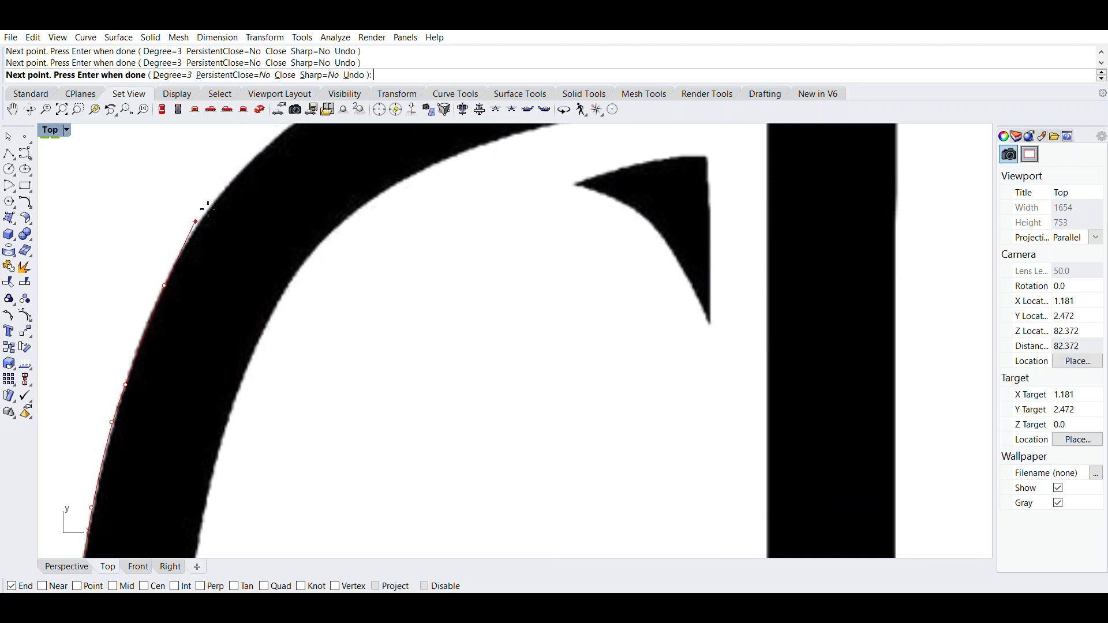
click(188, 241)
click(219, 191)
click(269, 145)
click(303, 157)
right_drag(323, 139, 280, 302)
click(270, 273)
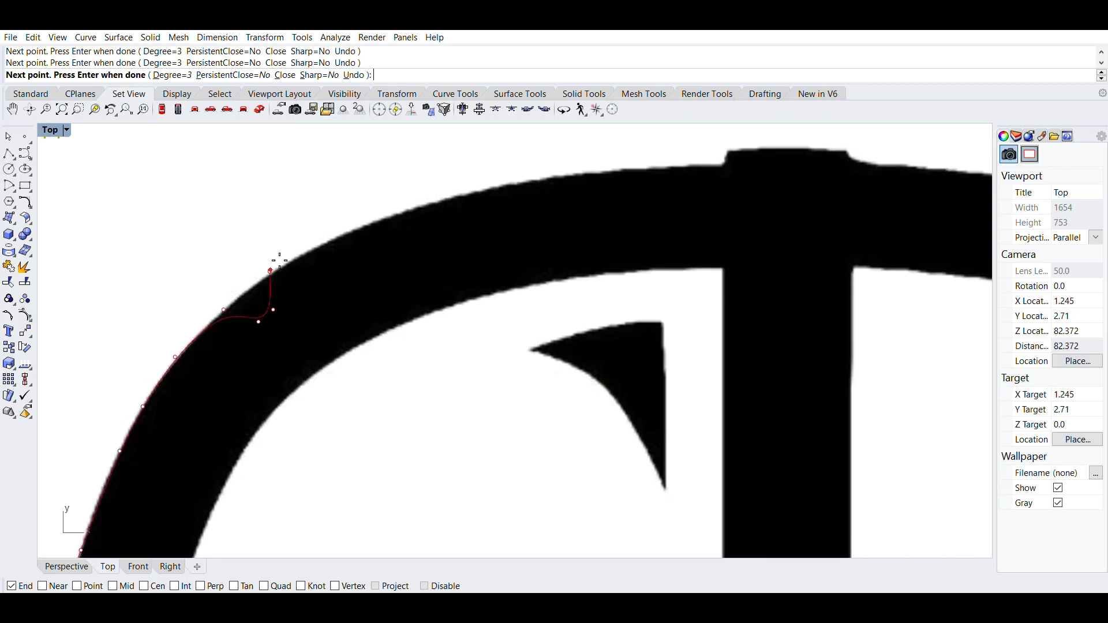
key(Return)
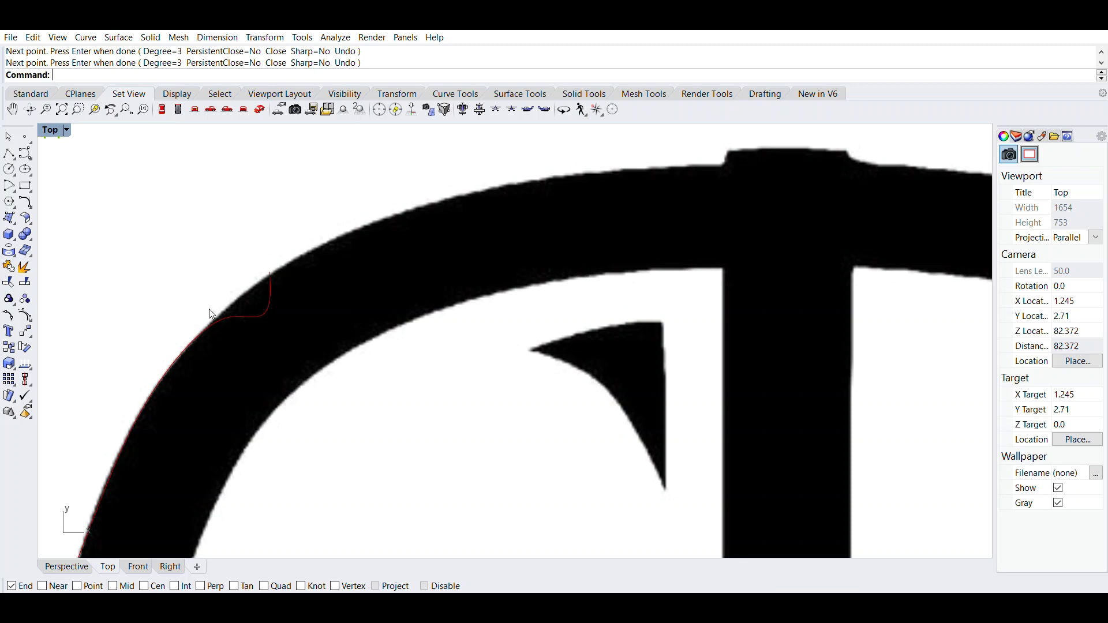
- Select the traced red curve and show its control points with PointsOn
scroll(209, 300, down, 2)
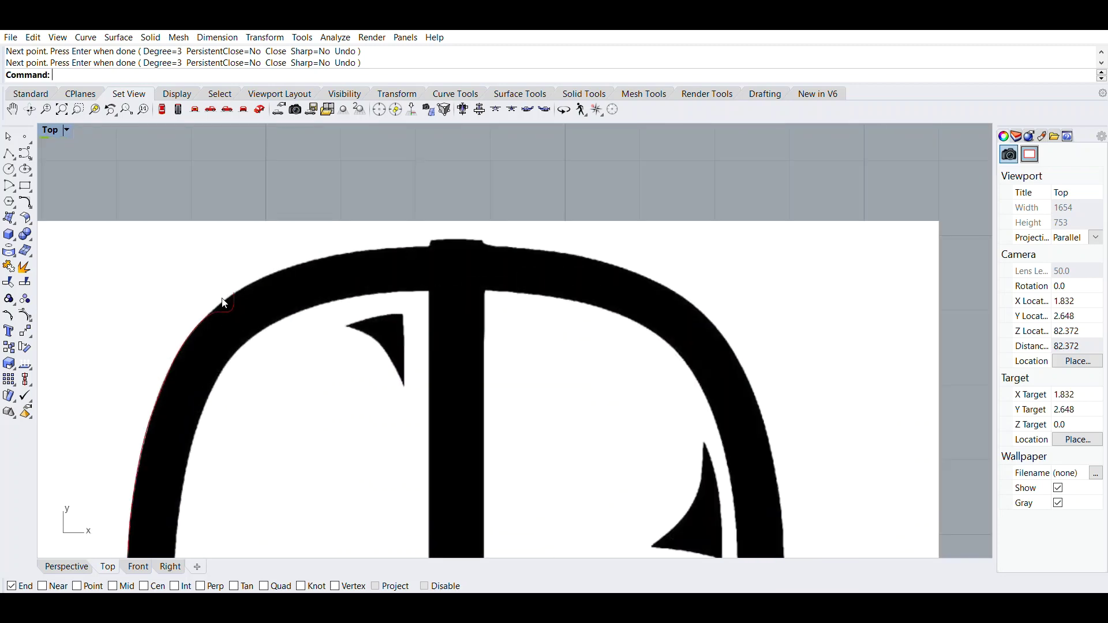
click(224, 302)
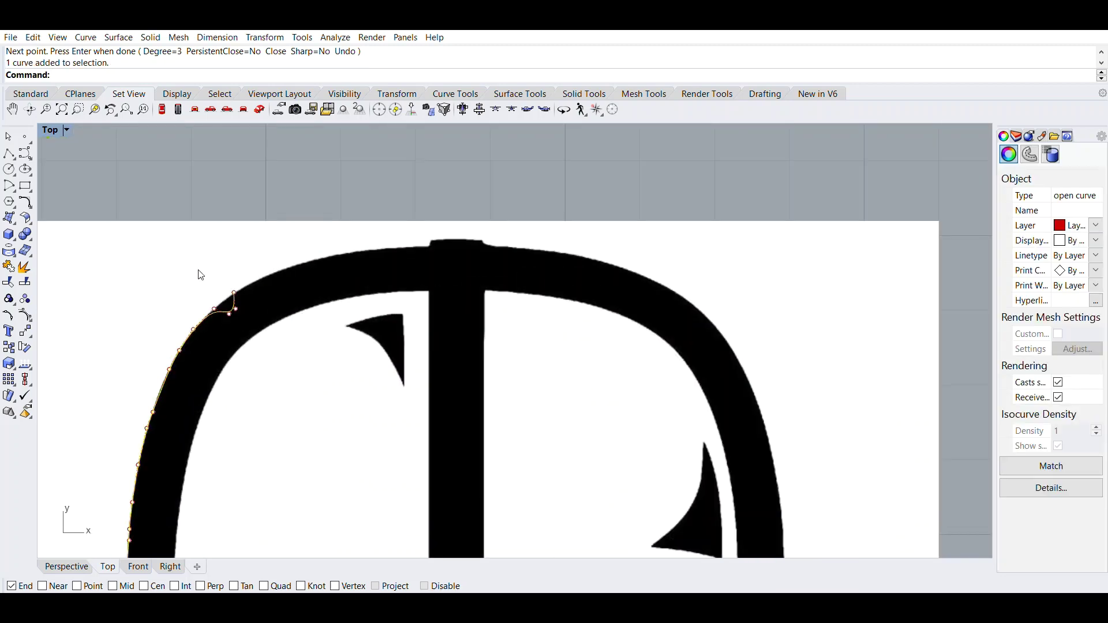
text(Polits)
key(BackSpace)
key(BackSpace)
text(ntsOn)
key(Return)
- Drag the curve's upper control points onto the helmet's outer outline, then zoom back out
scroll(237, 300, up, 8)
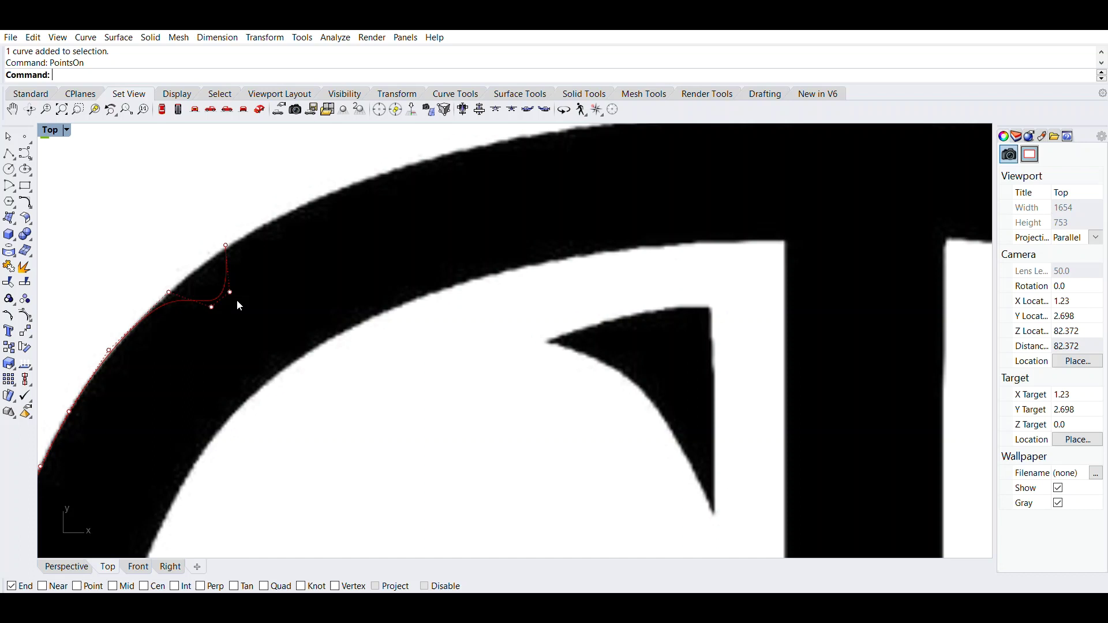
drag(222, 247, 212, 235)
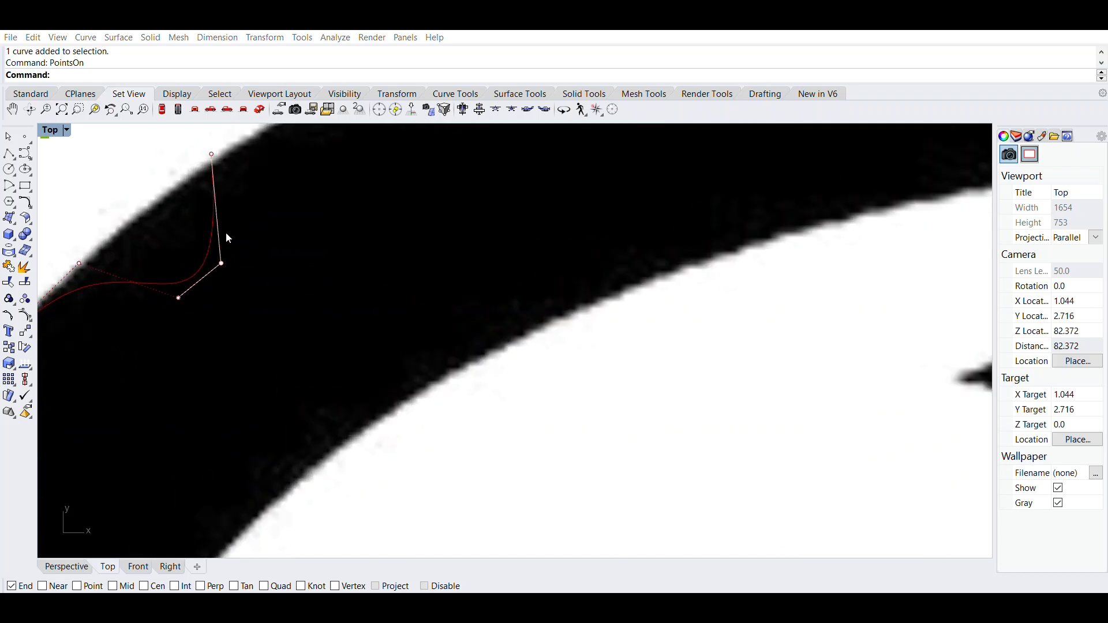
drag(268, 283, 268, 283)
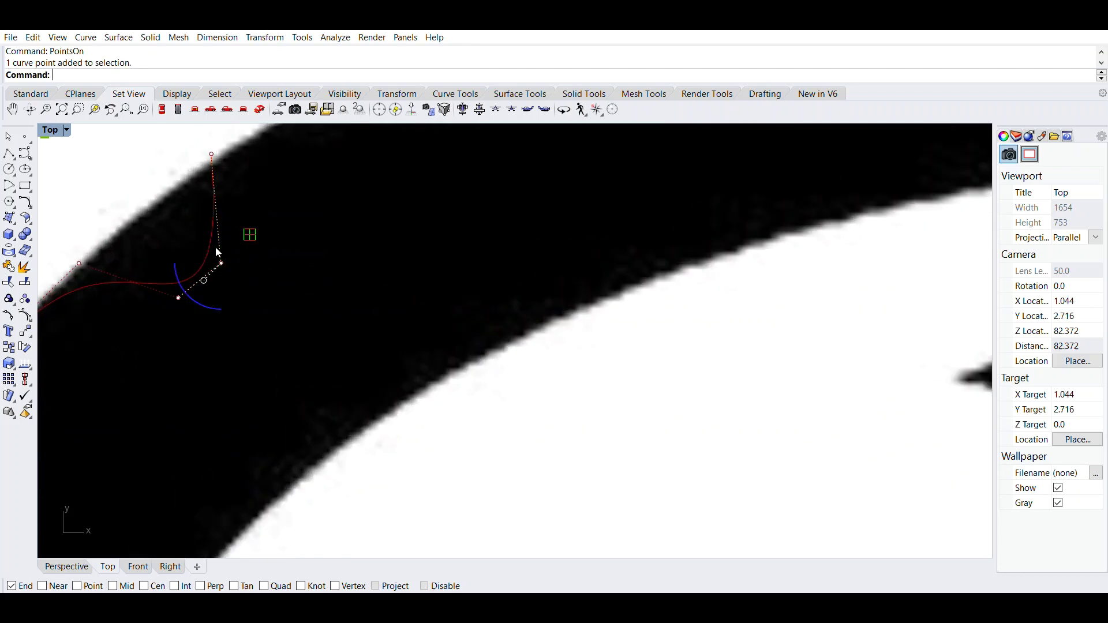
drag(217, 248, 187, 171)
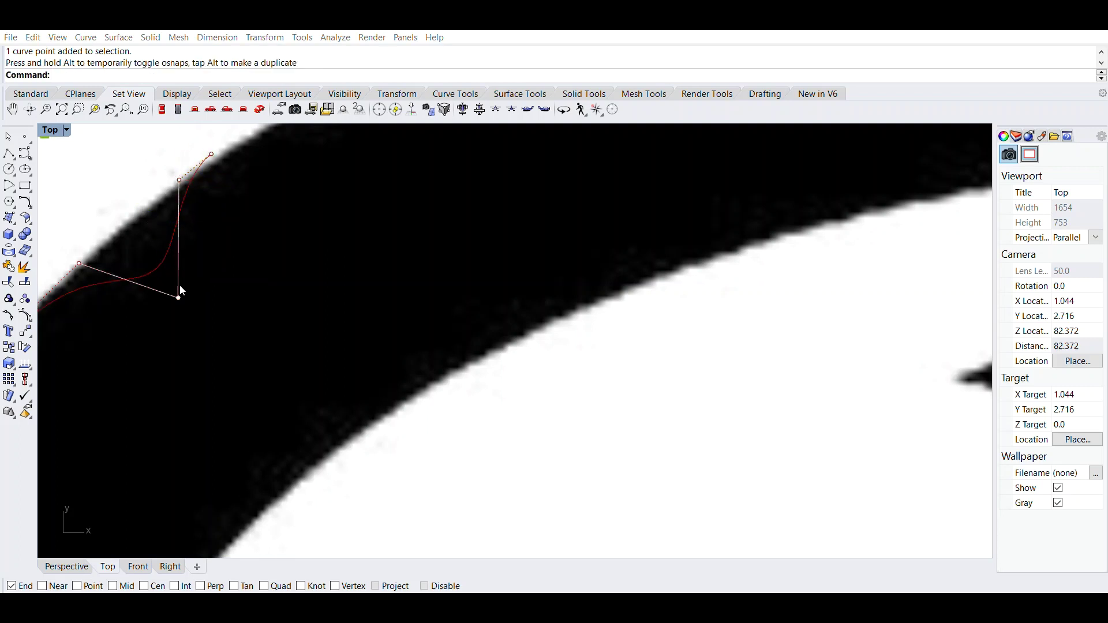
drag(206, 308, 212, 319)
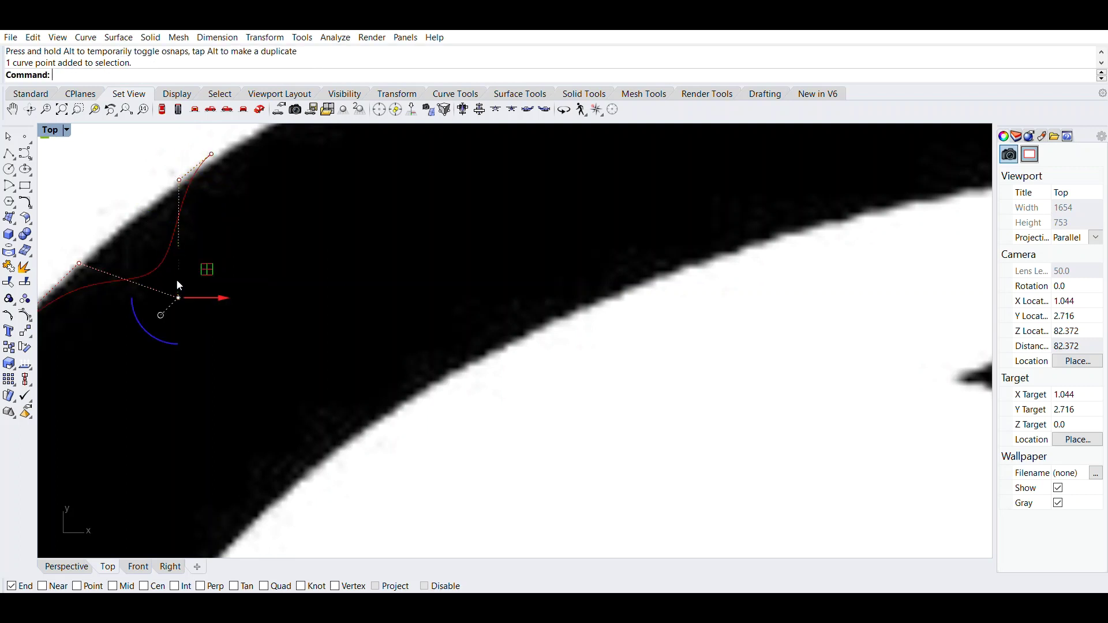
drag(177, 277, 87, 165)
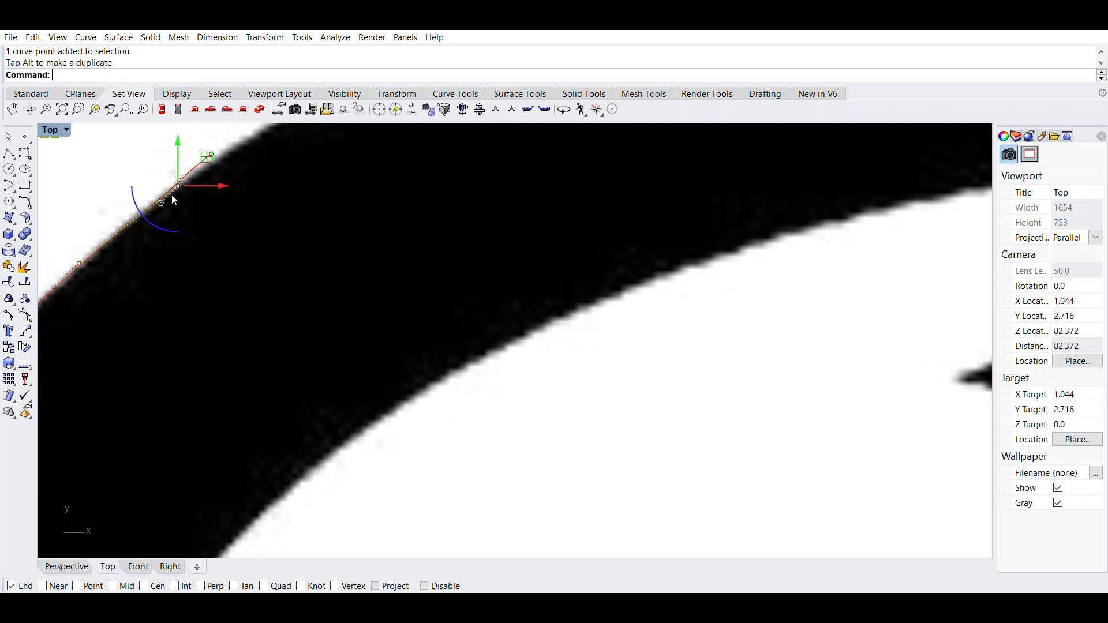
scroll(189, 207, down, 12)
right_drag(202, 213, 309, 282)
click(202, 242)
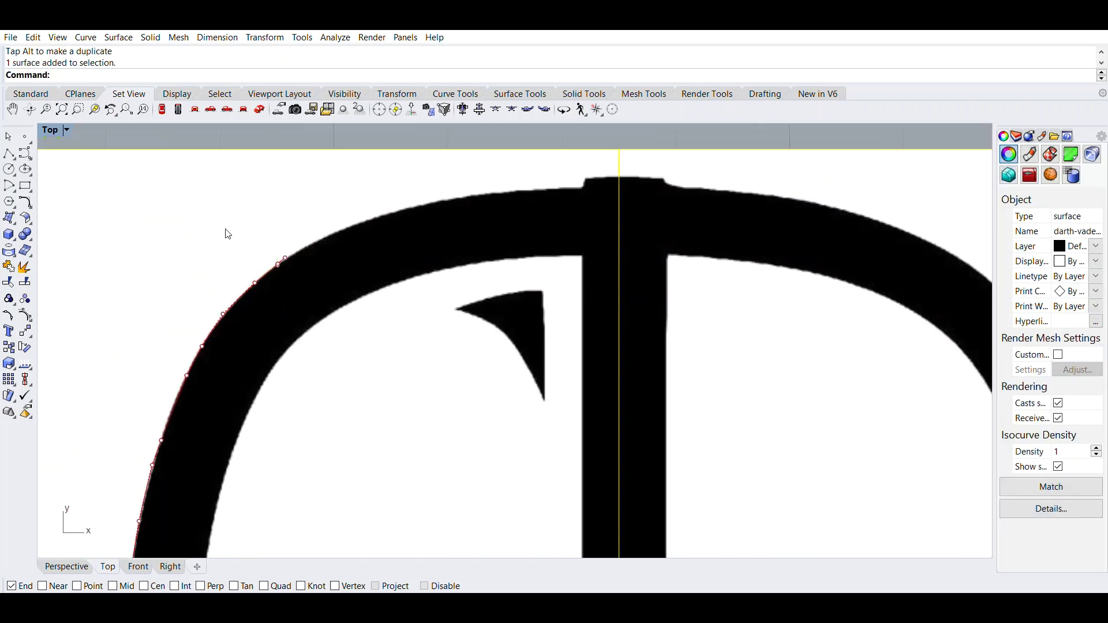
scroll(338, 172, down, 3)
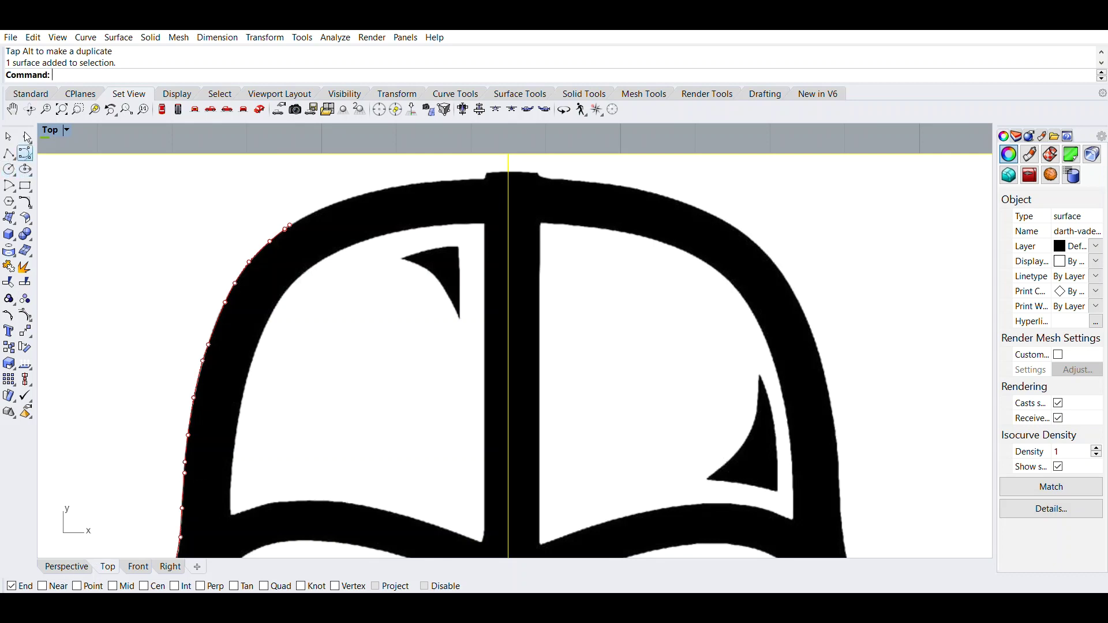
- Start a new curve at the red trace's end and place points along the helmet's top outline
click(25, 153)
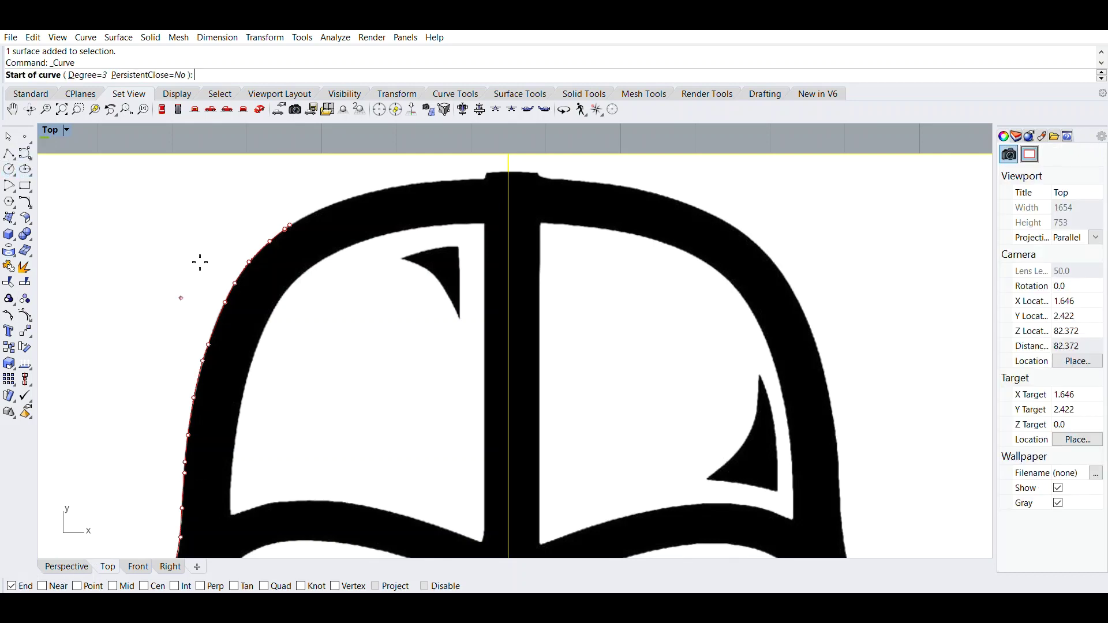
click(297, 209)
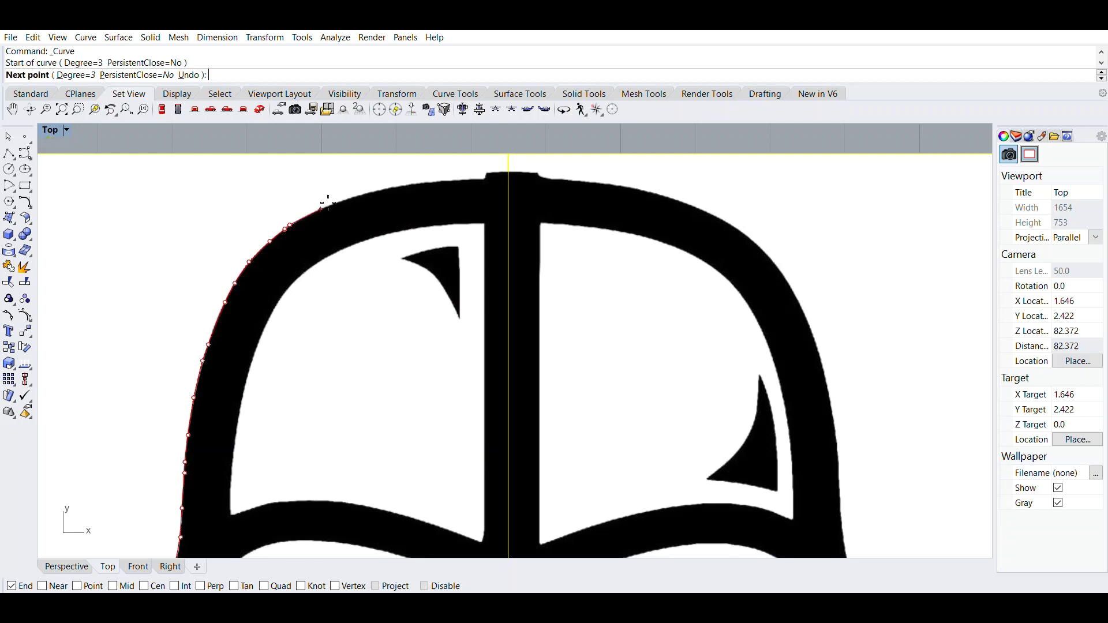
click(320, 209)
click(374, 189)
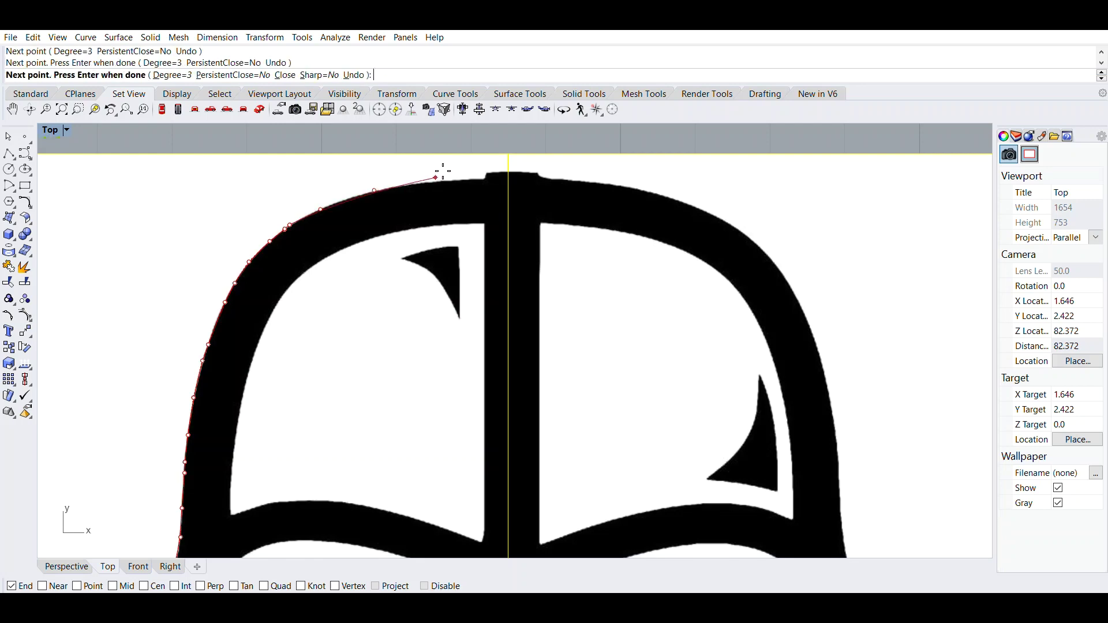
click(430, 181)
click(453, 181)
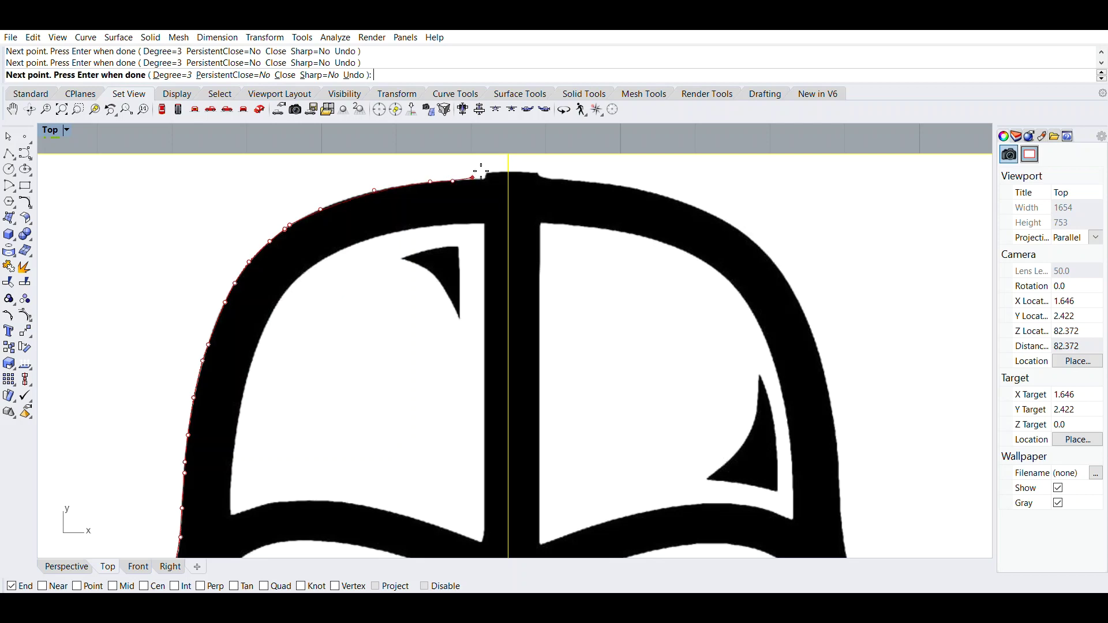
click(479, 178)
scroll(488, 173, up, 10)
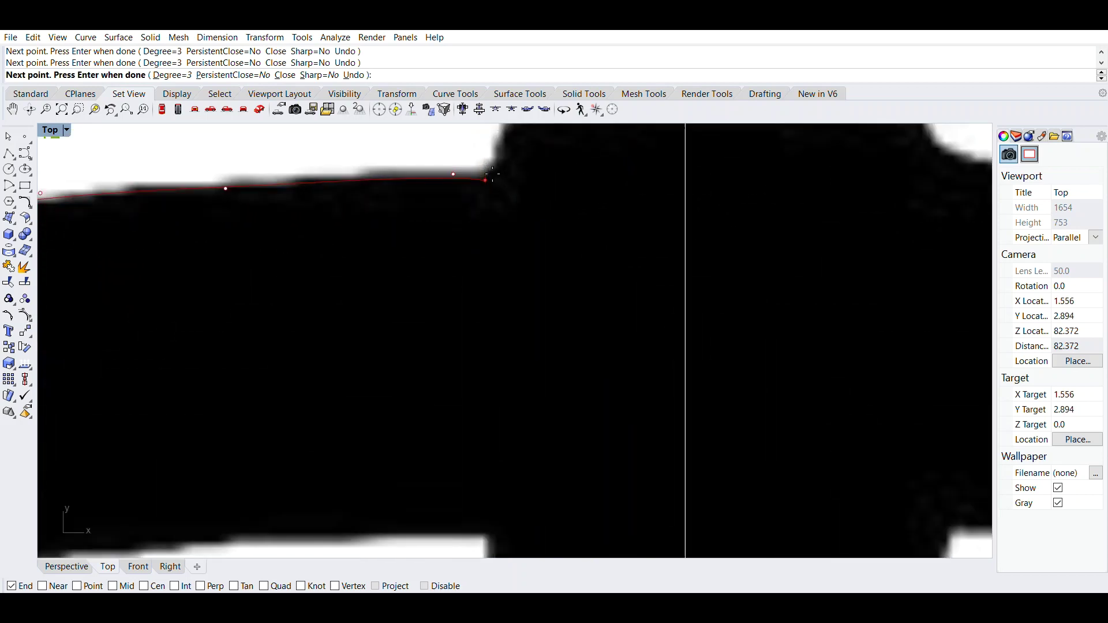
- Trace over the raised top section and end the curve on the vertical centre line
click(507, 133)
right_drag(513, 131, 502, 226)
click(496, 214)
click(507, 208)
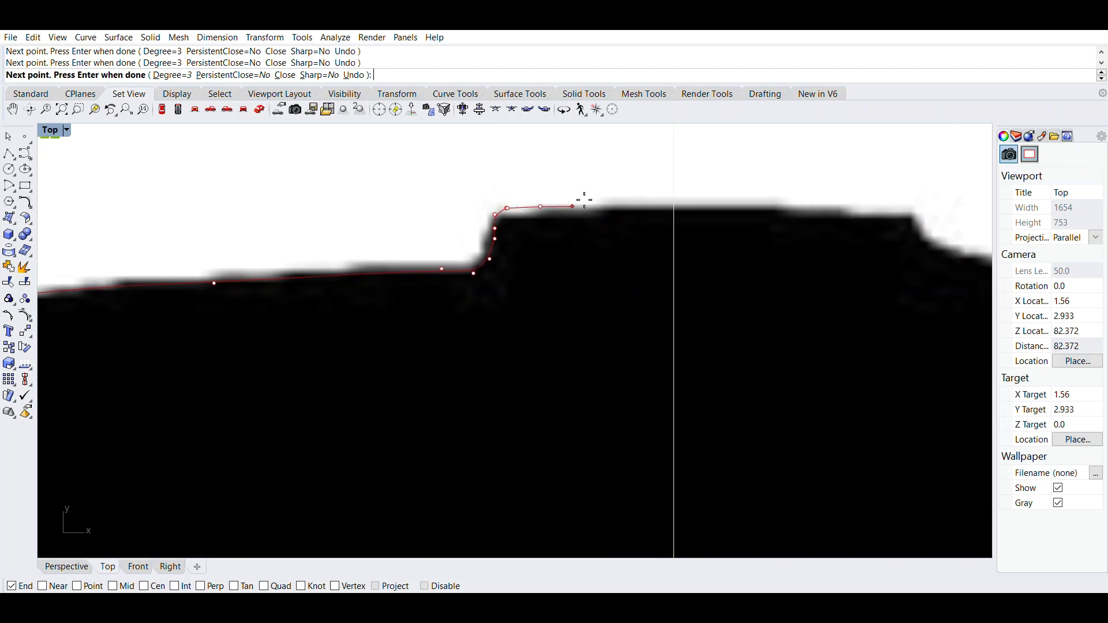
click(541, 206)
scroll(683, 200, up, 10)
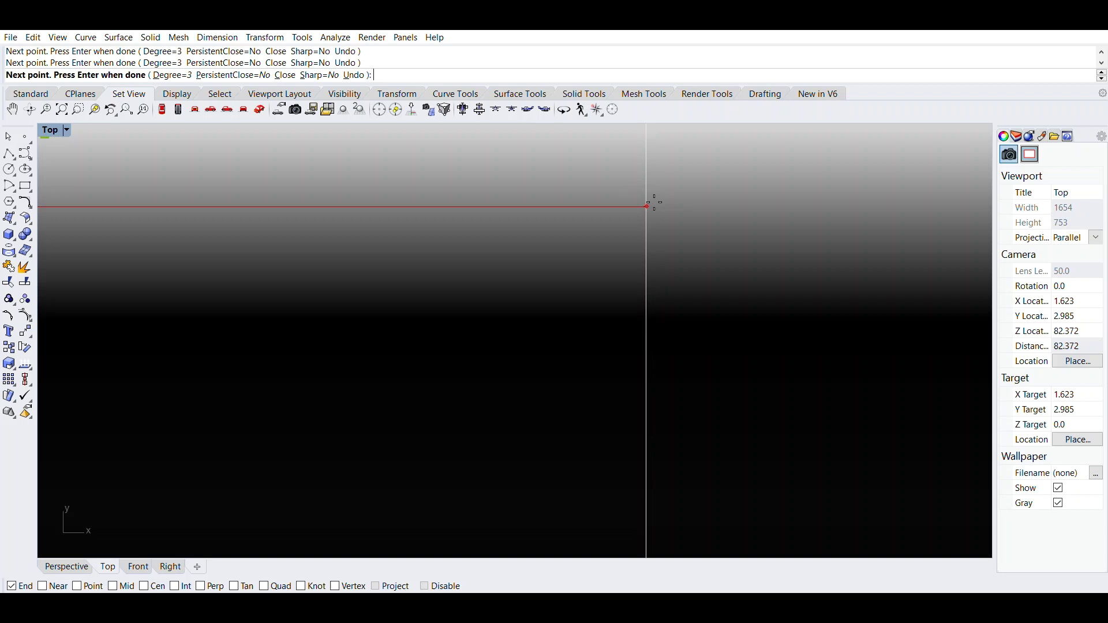
click(655, 203)
key(Return)
- Window-select the helmet picture together with the traced curves
click(653, 249)
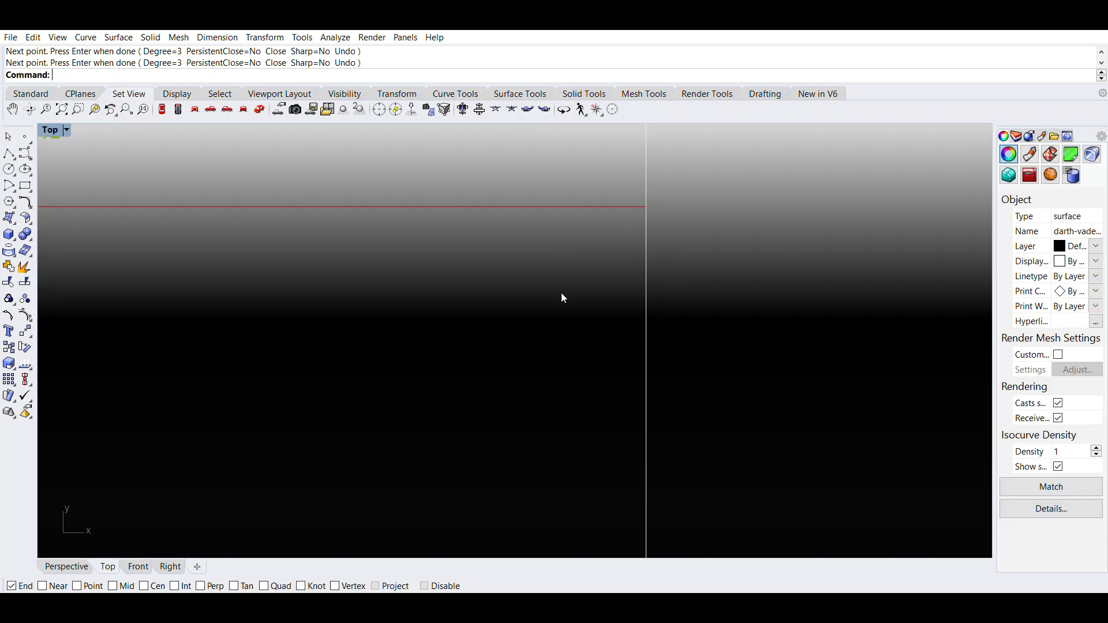
scroll(550, 298, down, 5)
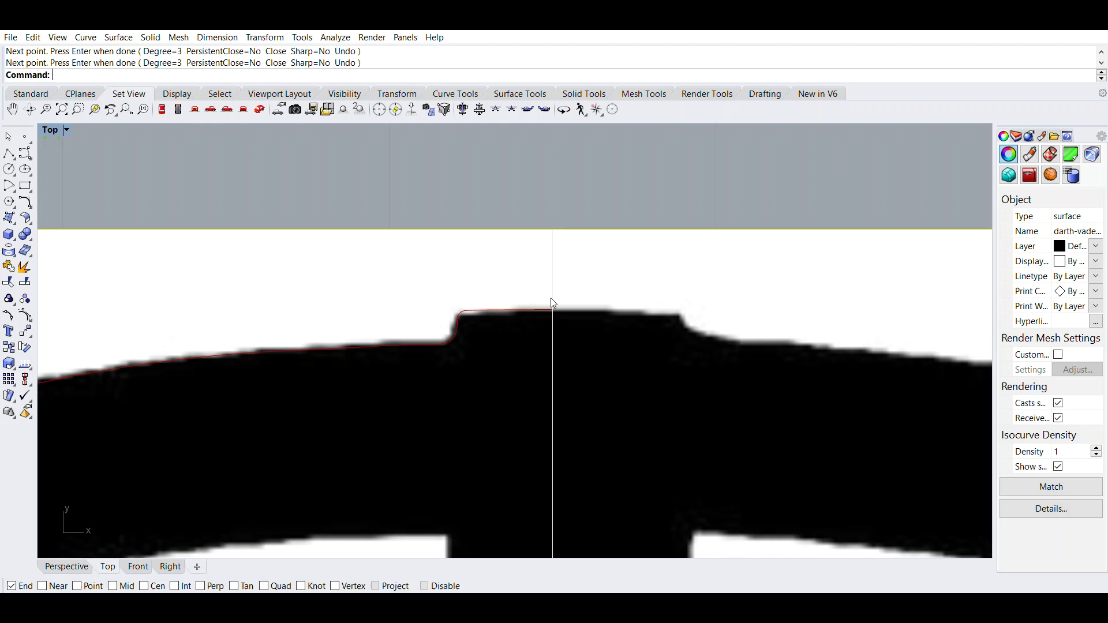
scroll(550, 298, down, 4)
scroll(551, 298, up, 2)
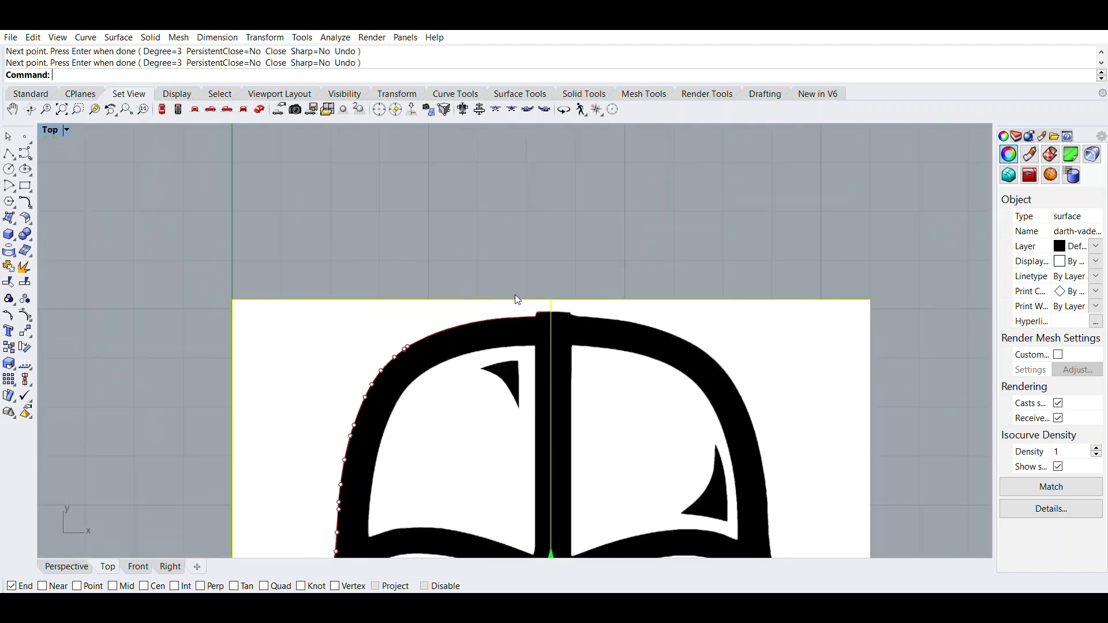
click(457, 224)
scroll(407, 331, down, 10)
drag(215, 267, 647, 542)
- Hide the control points with PointsOff and window-select both traced half-outline curves
text(ointsOff)
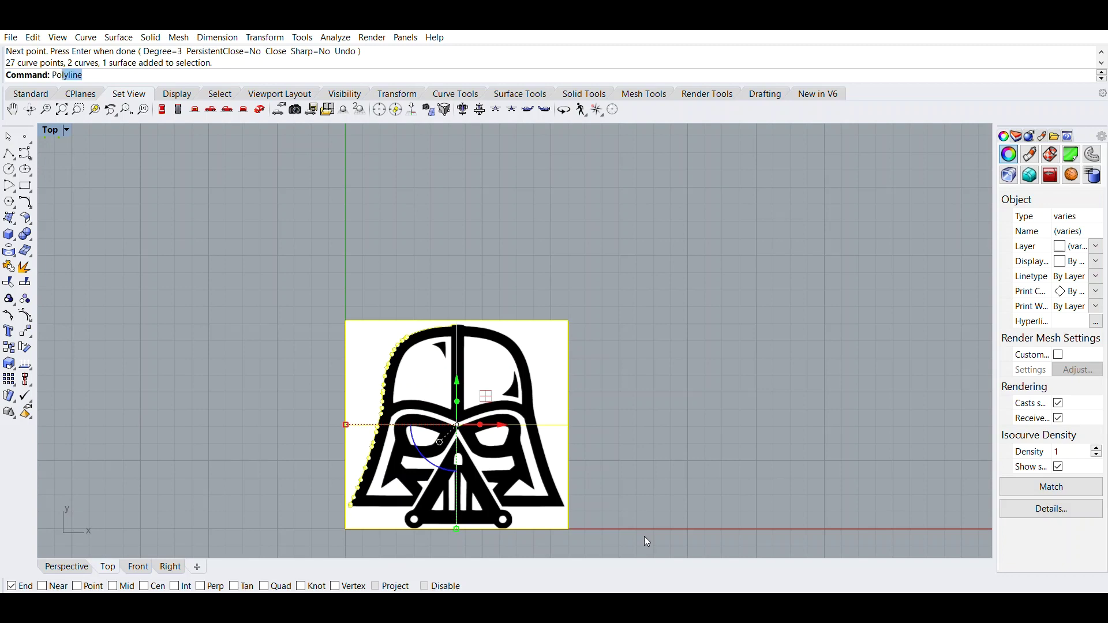
key(Return)
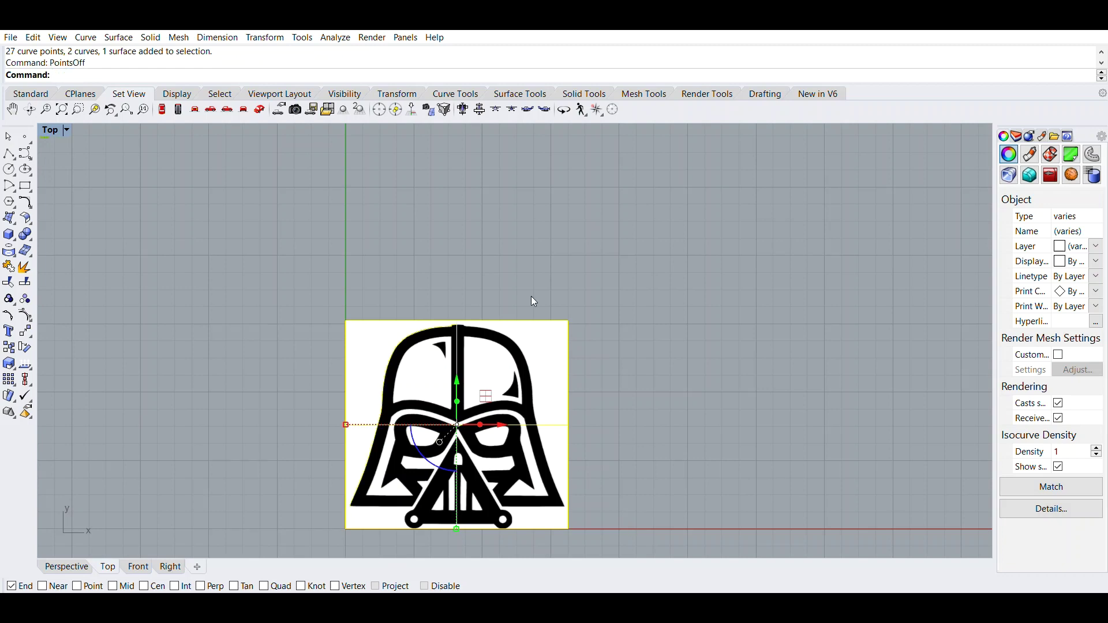
click(482, 204)
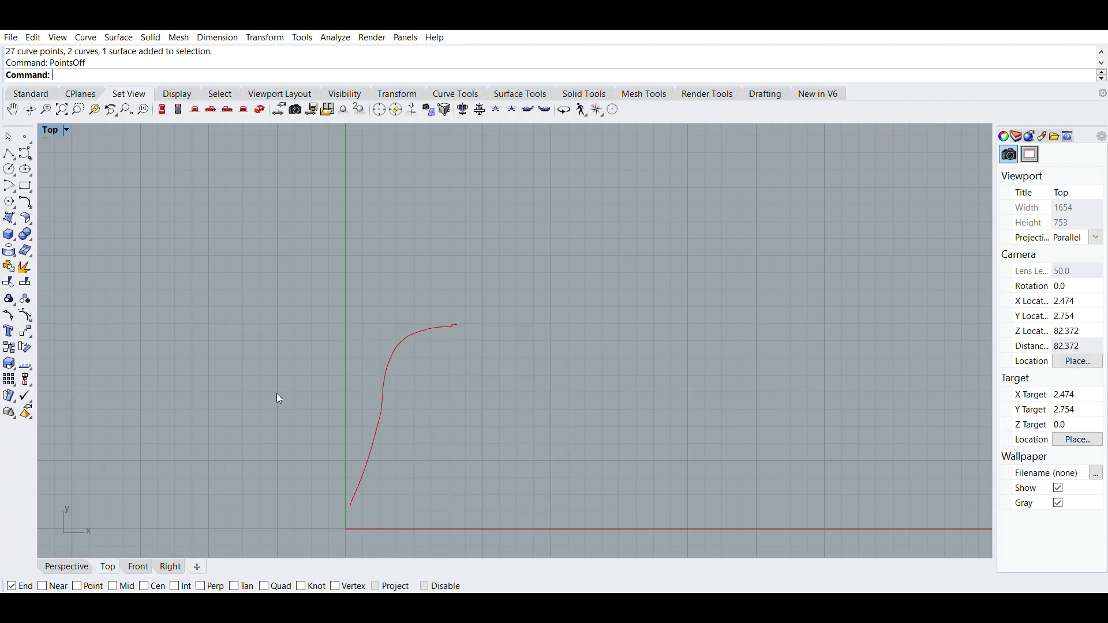
scroll(452, 327, up, 8)
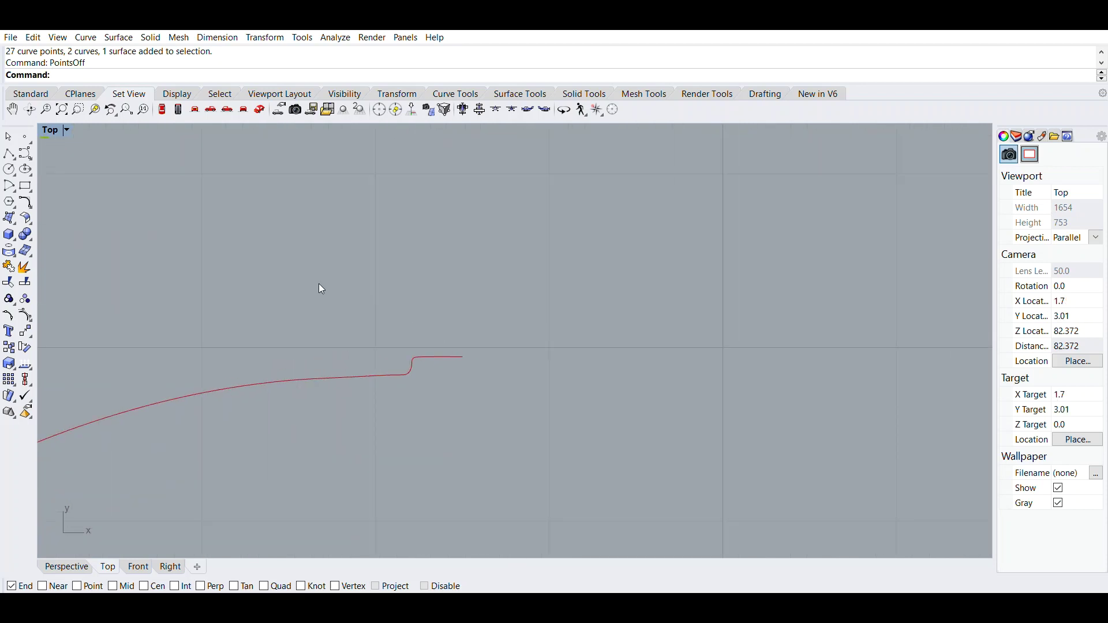
scroll(131, 173, down, 16)
right_drag(116, 236, 301, 233)
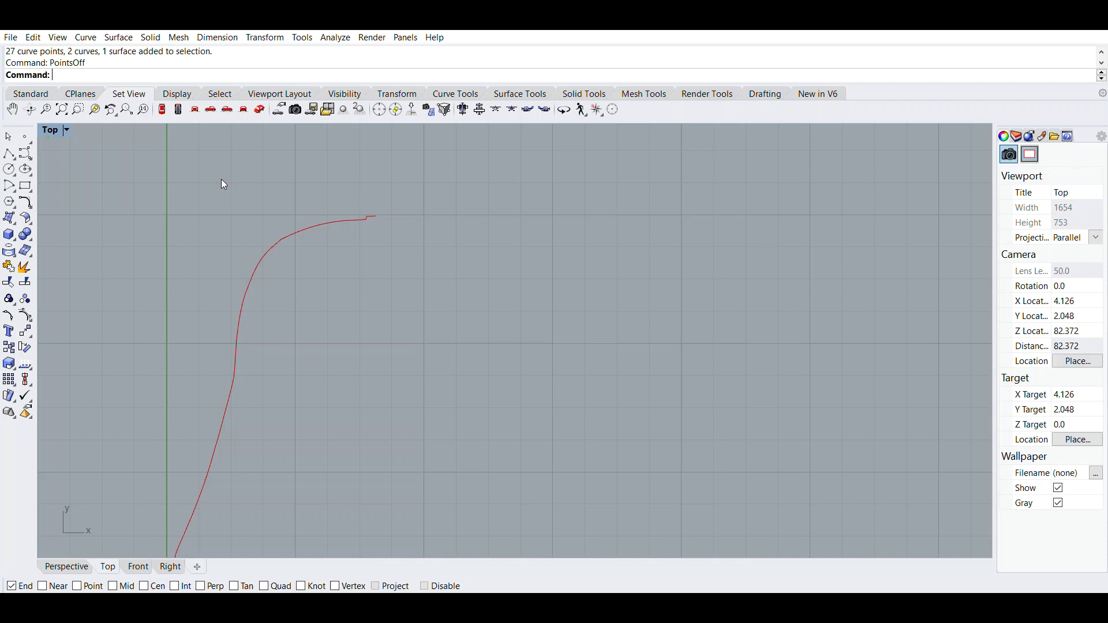
scroll(203, 166, down, 10)
drag(140, 172, 356, 306)
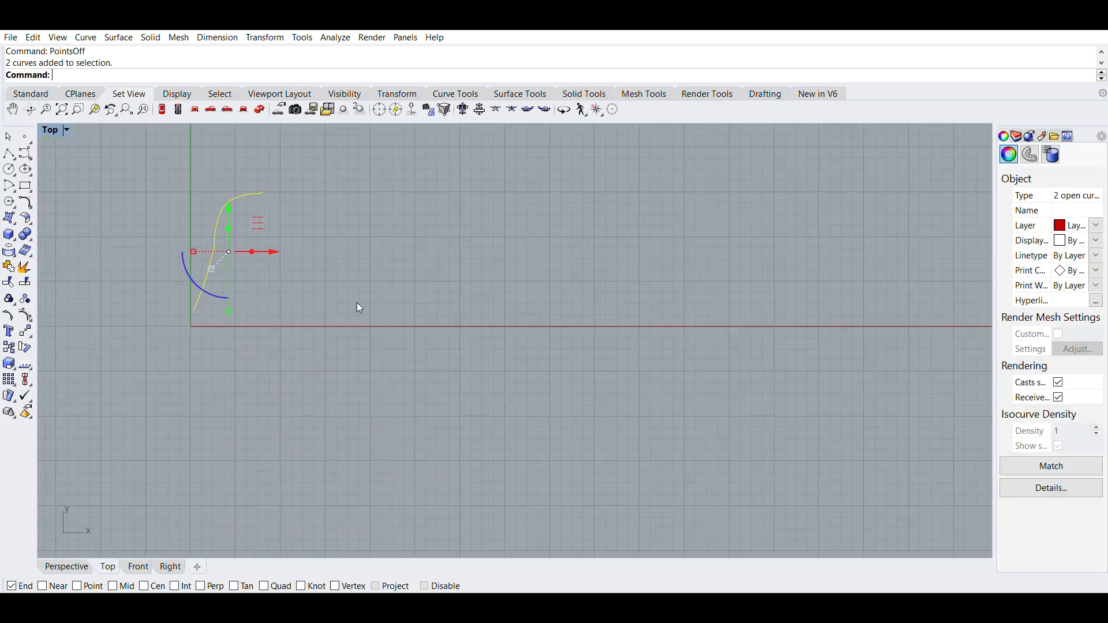
- Mirror the two curves across a vertical line from the curve's end straight down
text(Mirror)
key(Return)
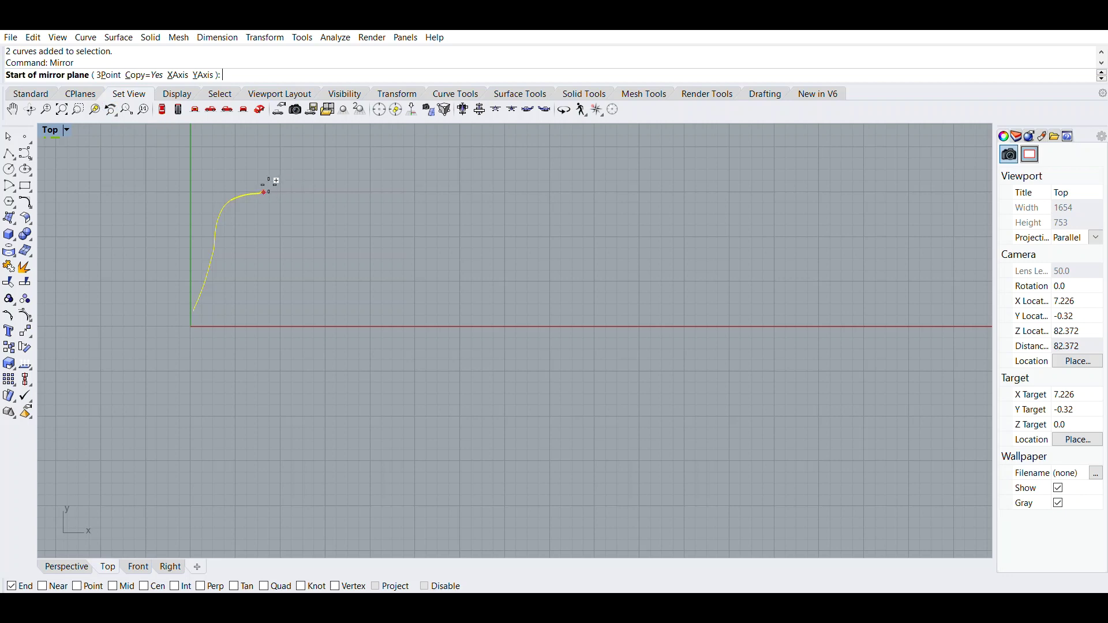
scroll(269, 184, up, 4)
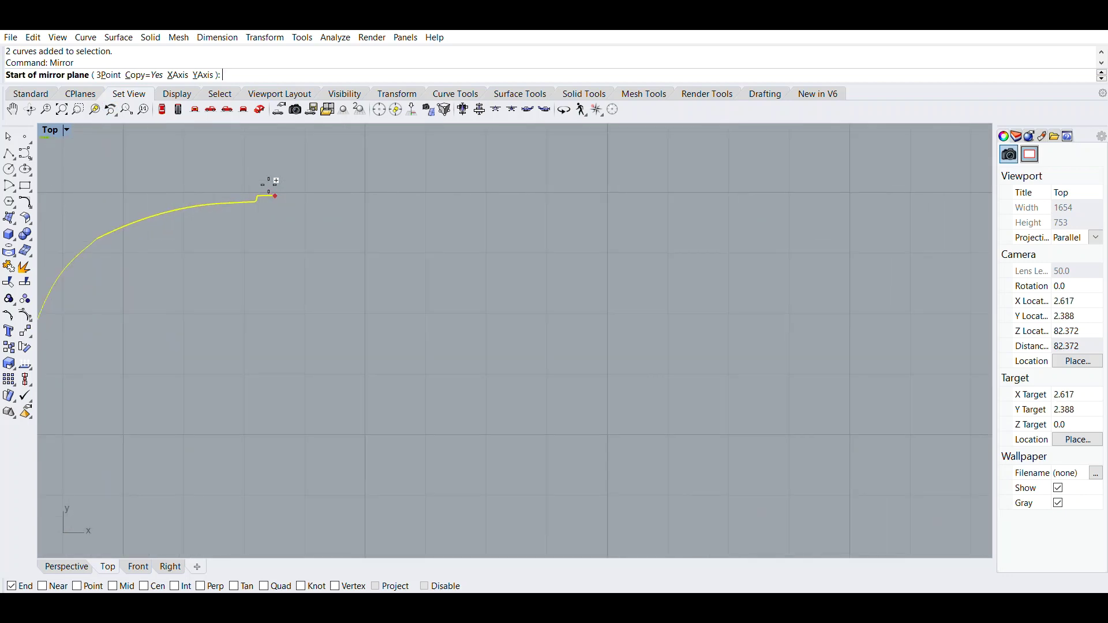
scroll(269, 185, up, 3)
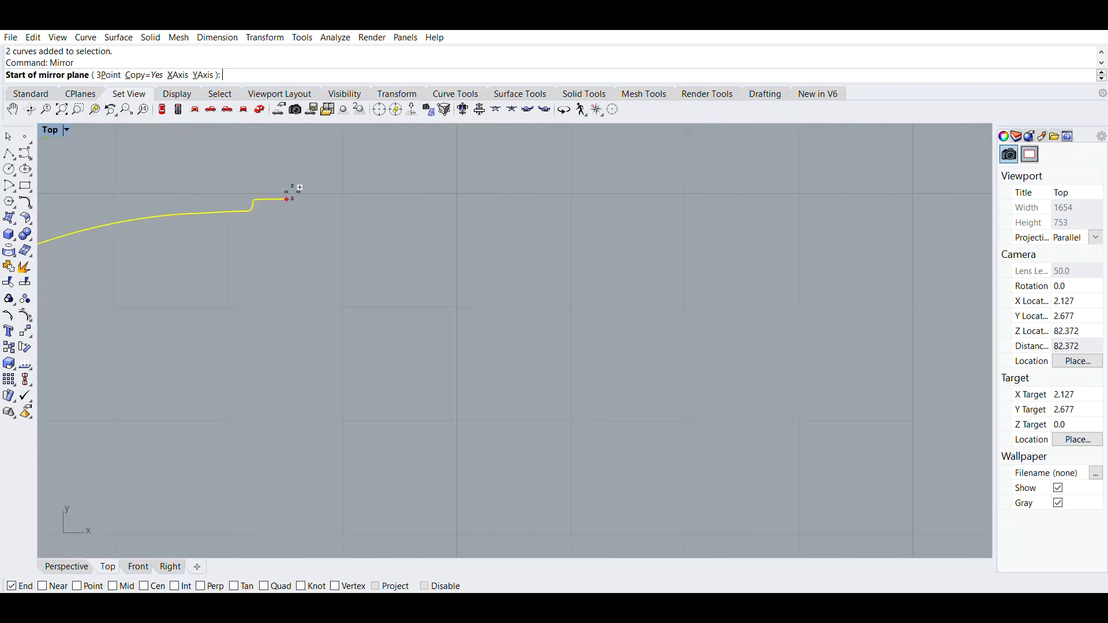
scroll(292, 192, up, 2)
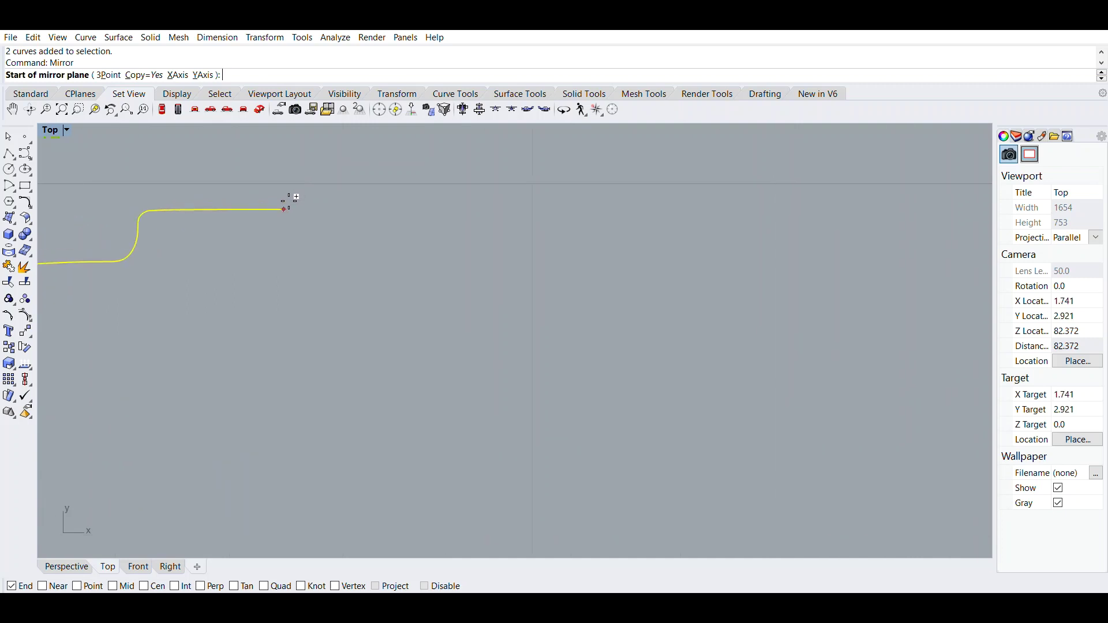
click(288, 202)
scroll(286, 222, down, 2)
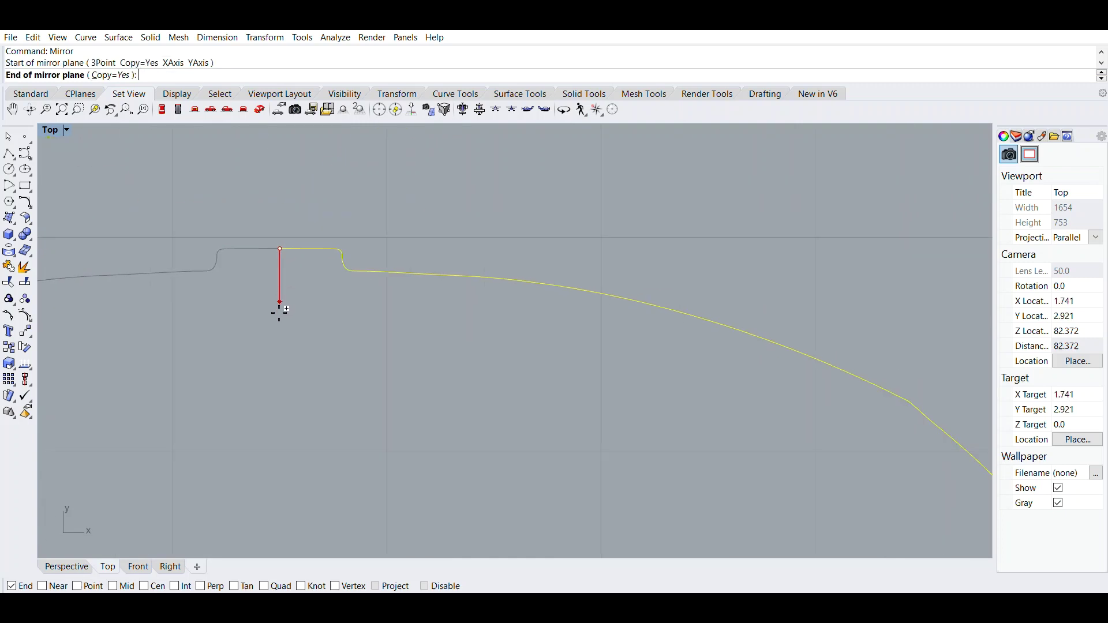
right_drag(280, 363, 297, 250)
scroll(297, 249, down, 10)
scroll(293, 336, down, 6)
right_drag(290, 345, 317, 201)
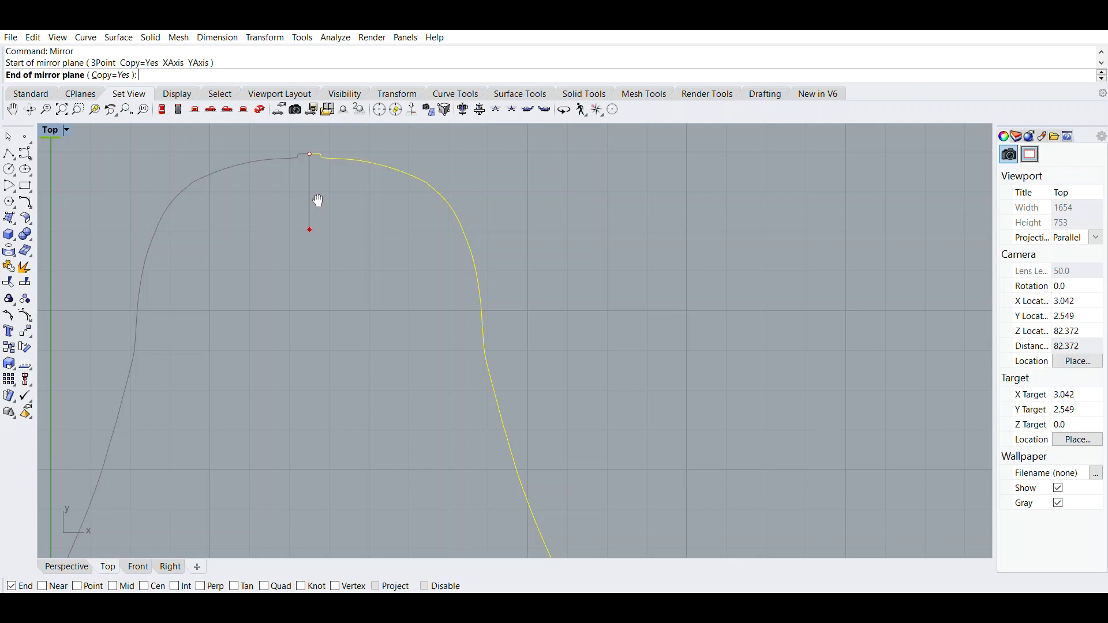
scroll(320, 231, down, 4)
click(309, 335)
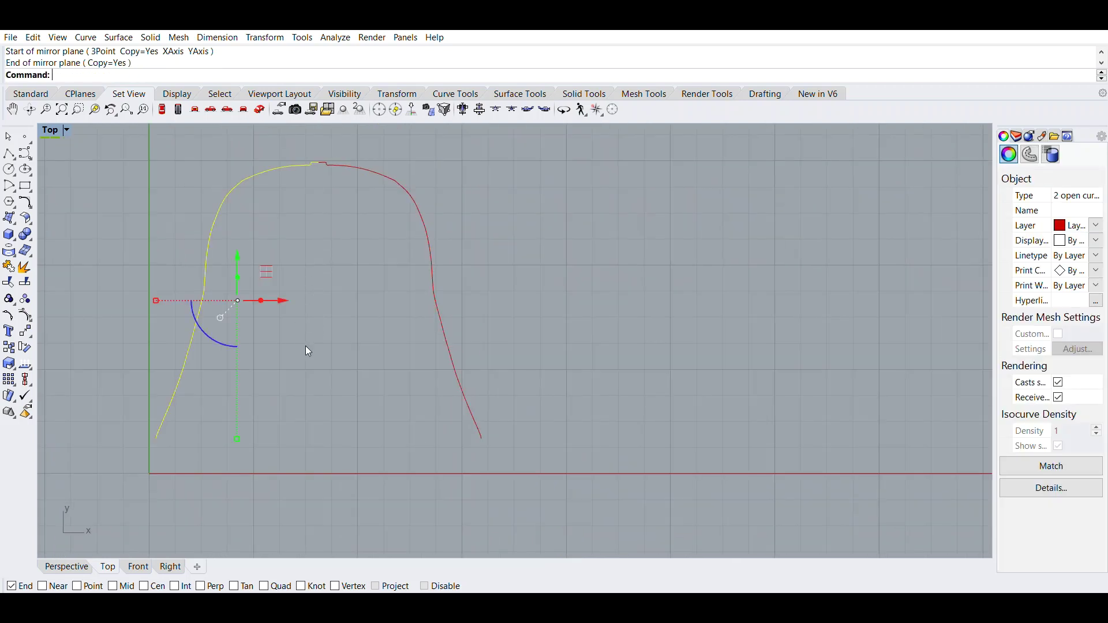
- Select the lower-right red curve, move its end point onto the helmet corner, and shift the first points onto the edge
key(Escape)
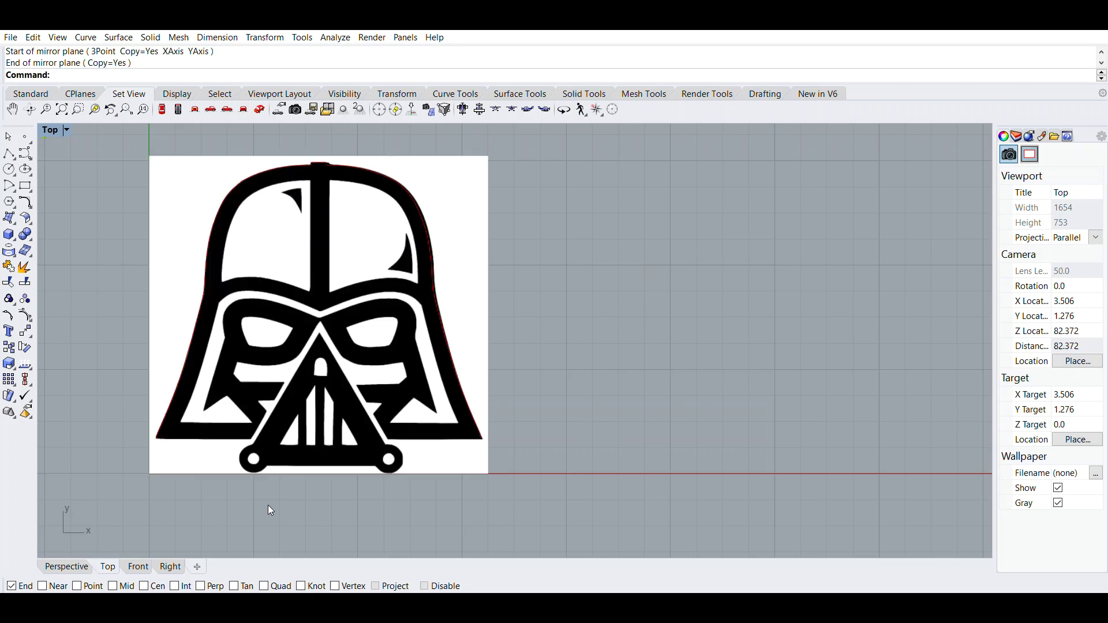
scroll(469, 446, up, 6)
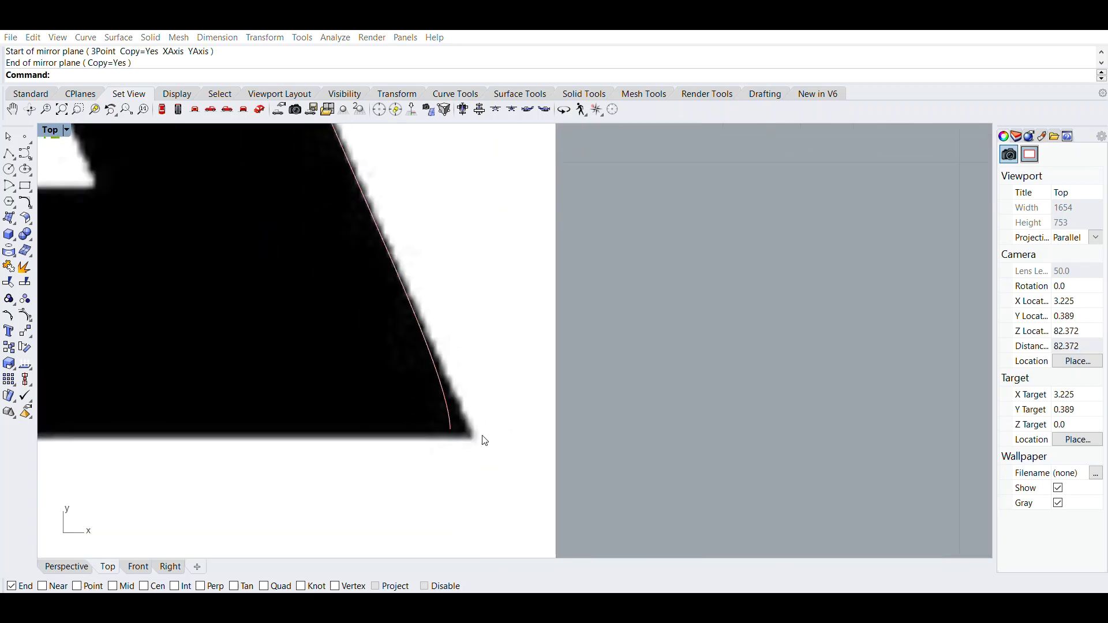
click(450, 407)
scroll(442, 395, down, 2)
scroll(432, 387, up, 3)
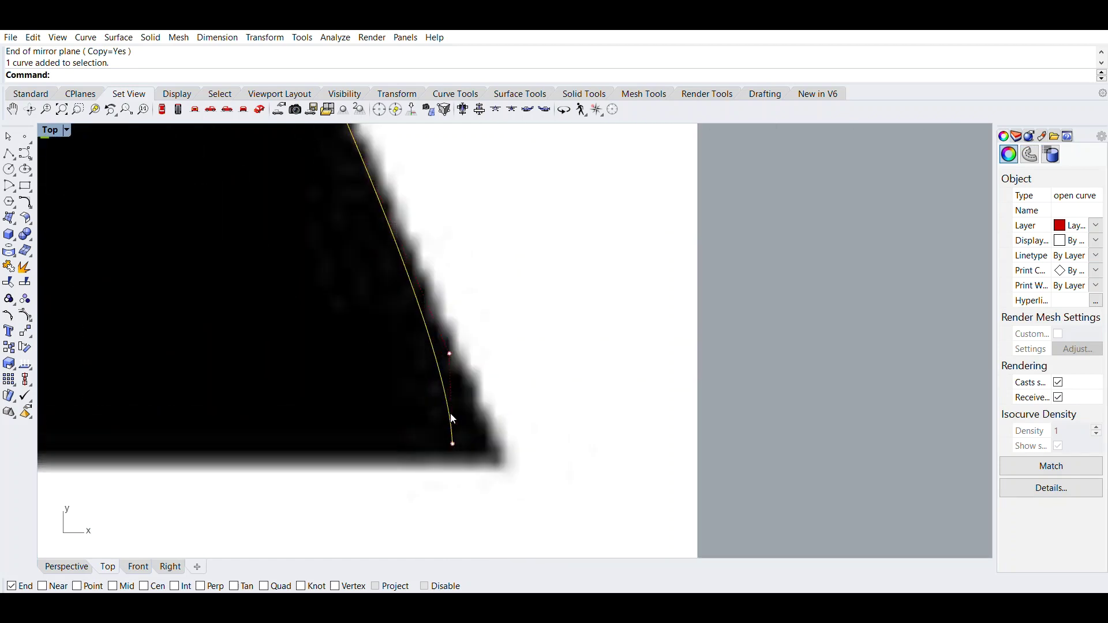
drag(454, 442, 513, 459)
scroll(435, 355, down, 5)
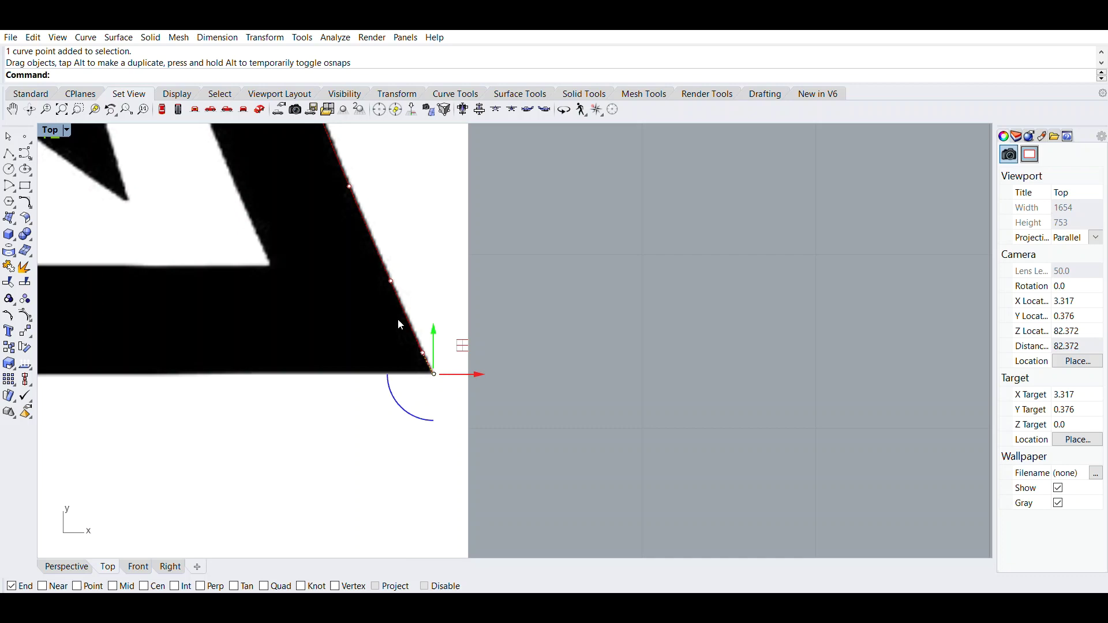
scroll(321, 281, down, 2)
scroll(368, 213, up, 8)
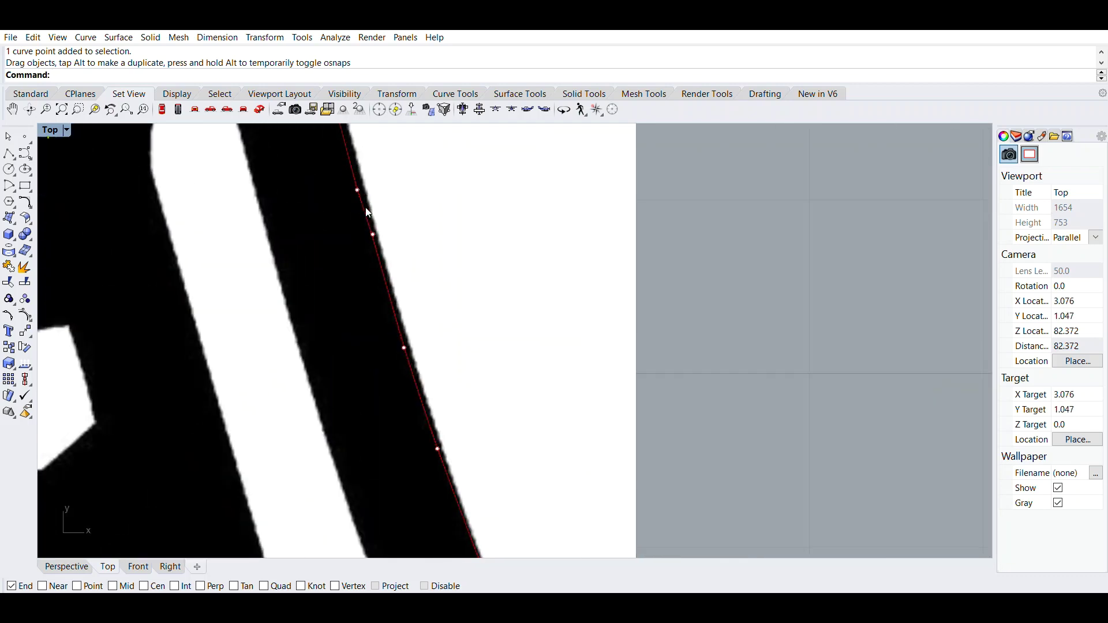
drag(373, 225, 375, 177)
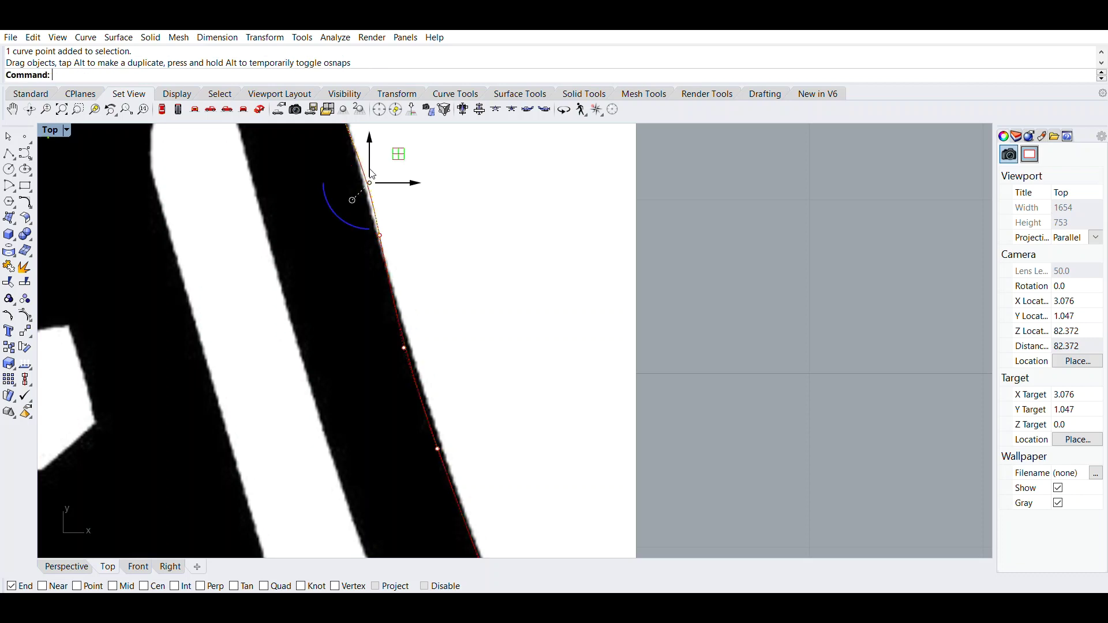
scroll(388, 312, down, 3)
scroll(378, 288, up, 5)
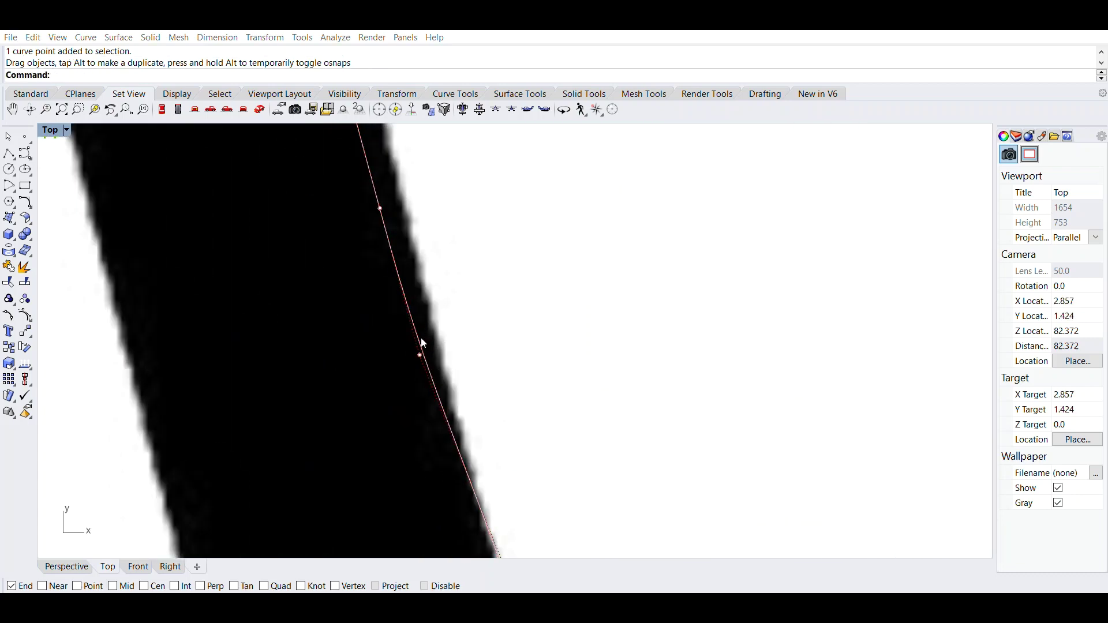
drag(424, 343, 456, 337)
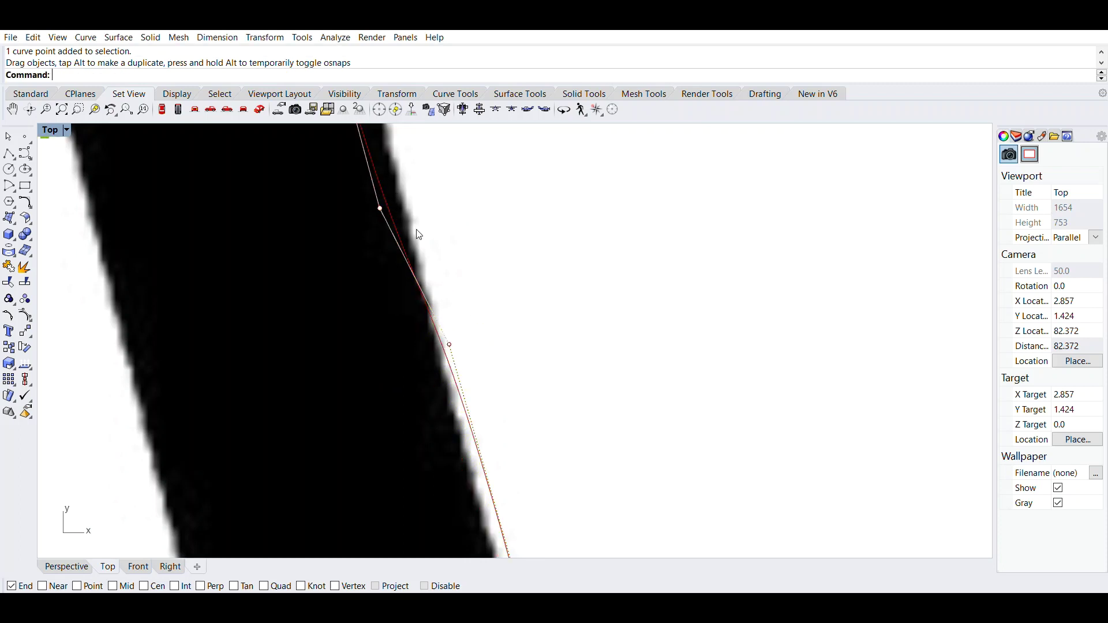
- Push the next control points up the edge onto the black outline, undoing an accidental picture drag
click(380, 206)
drag(380, 207, 405, 205)
right_drag(381, 172, 415, 320)
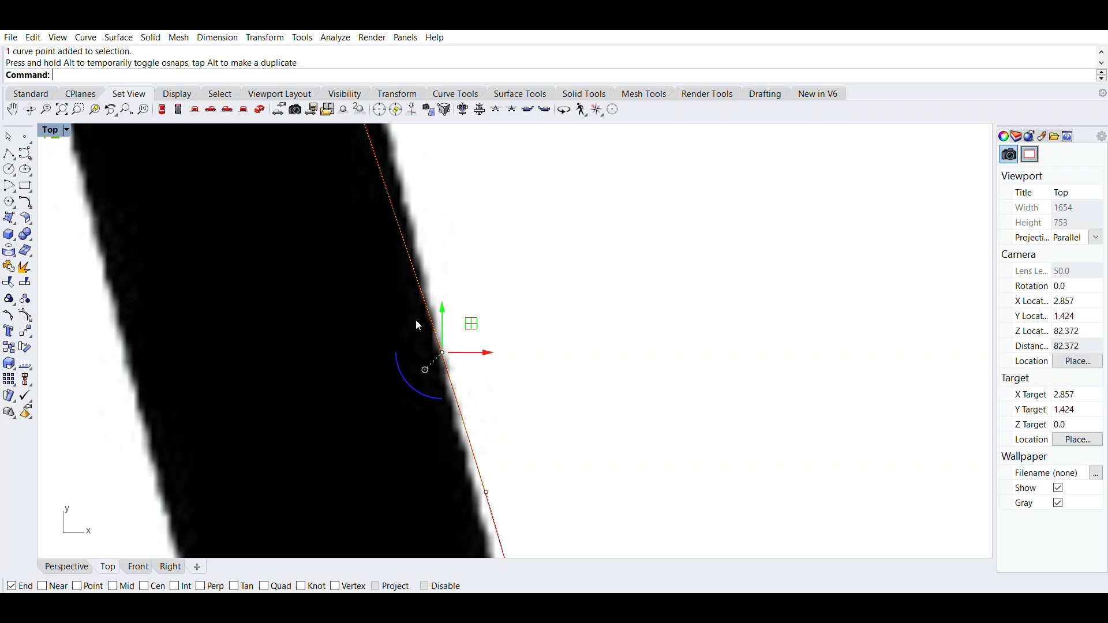
scroll(415, 320, down, 8)
right_drag(376, 252, 404, 371)
drag(403, 292, 425, 289)
click(387, 216)
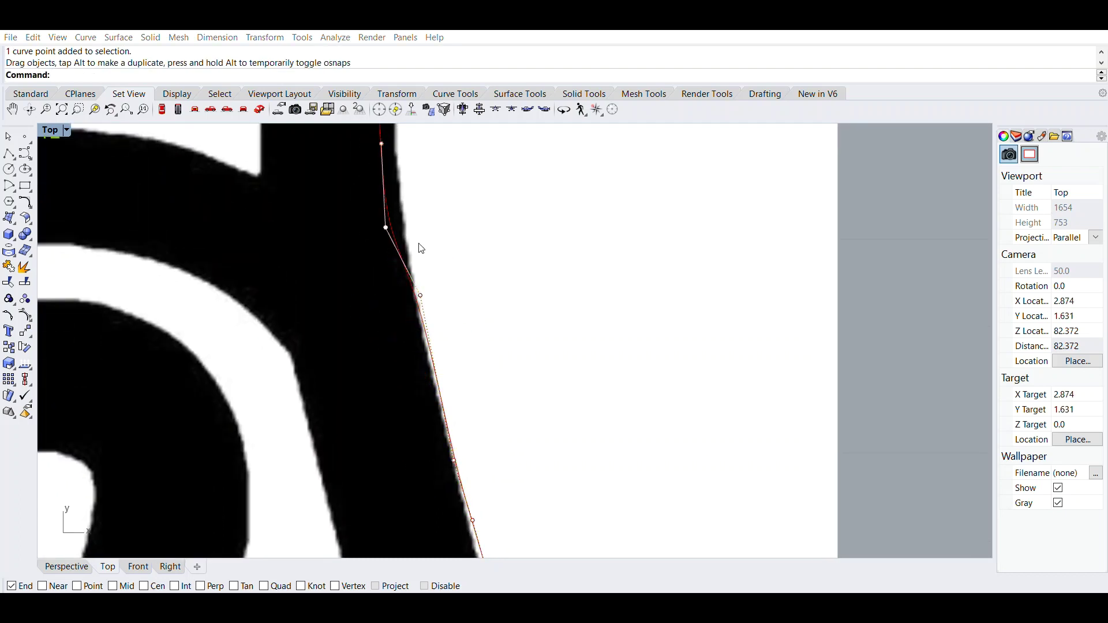
drag(429, 212, 454, 218)
right_drag(456, 179, 504, 339)
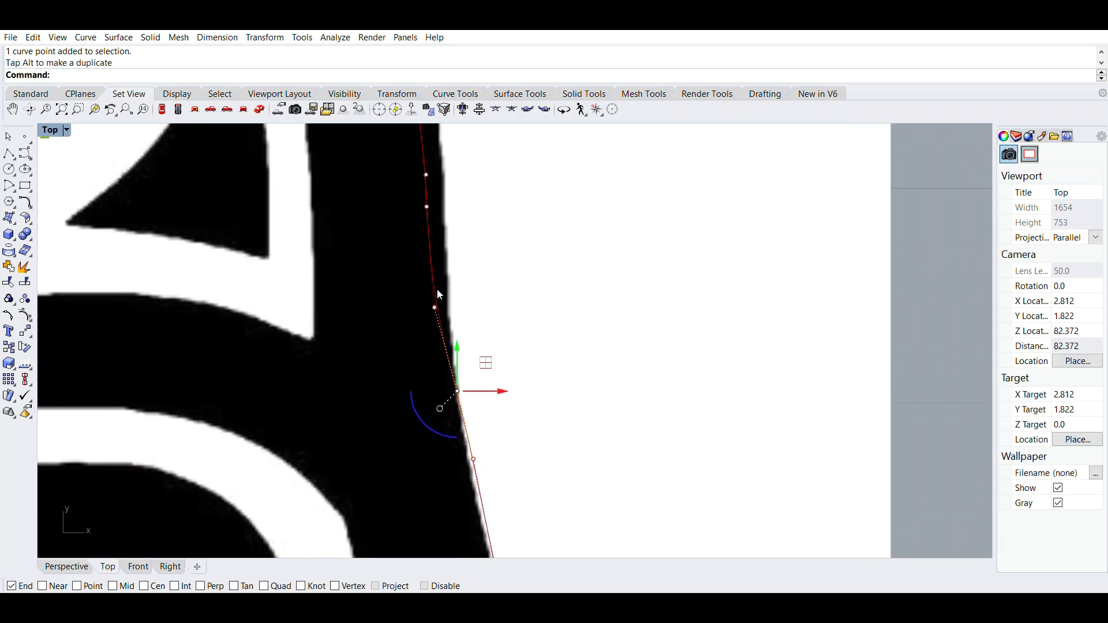
click(436, 307)
drag(472, 307, 491, 298)
click(427, 206)
mouse_move(460, 199)
mouse_down()
mouse_move(478, 192)
mouse_move(458, 199)
mouse_move(479, 202)
mouse_up()
key(ctrl+z)
click(426, 205)
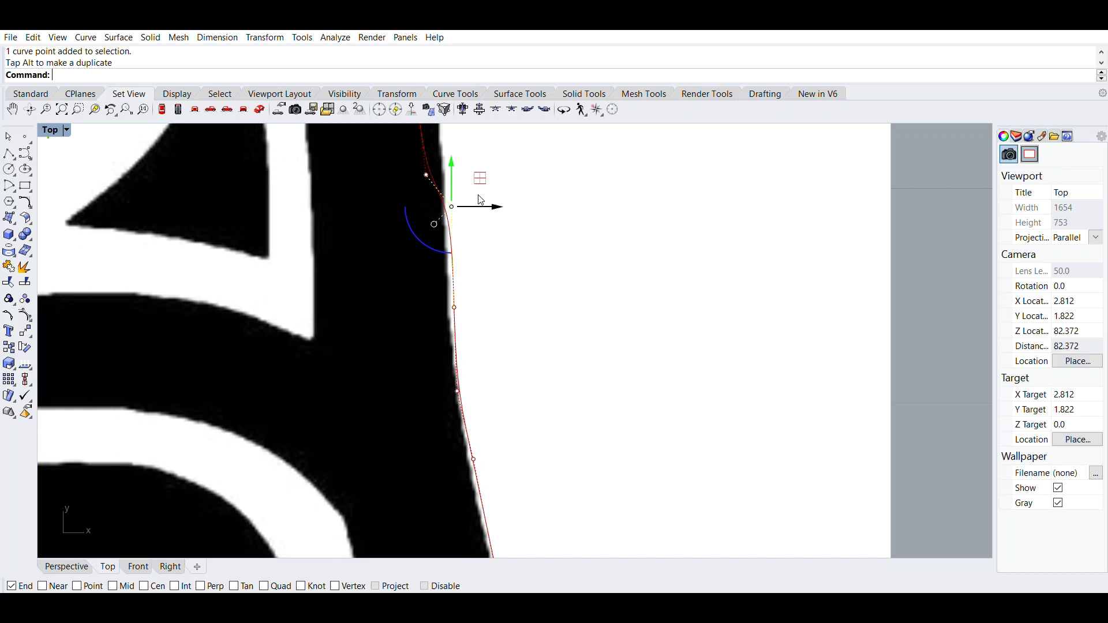
- Nudge the higher points onto the edge, undoing another picture drag, and move up toward the upper edge
click(429, 166)
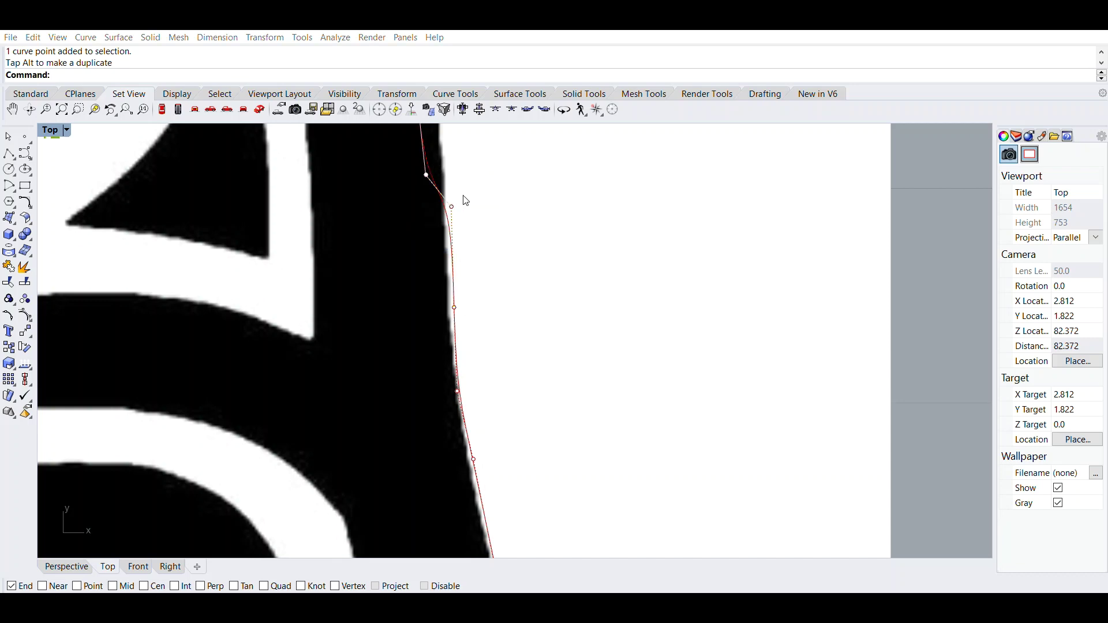
click(427, 173)
drag(471, 165, 490, 163)
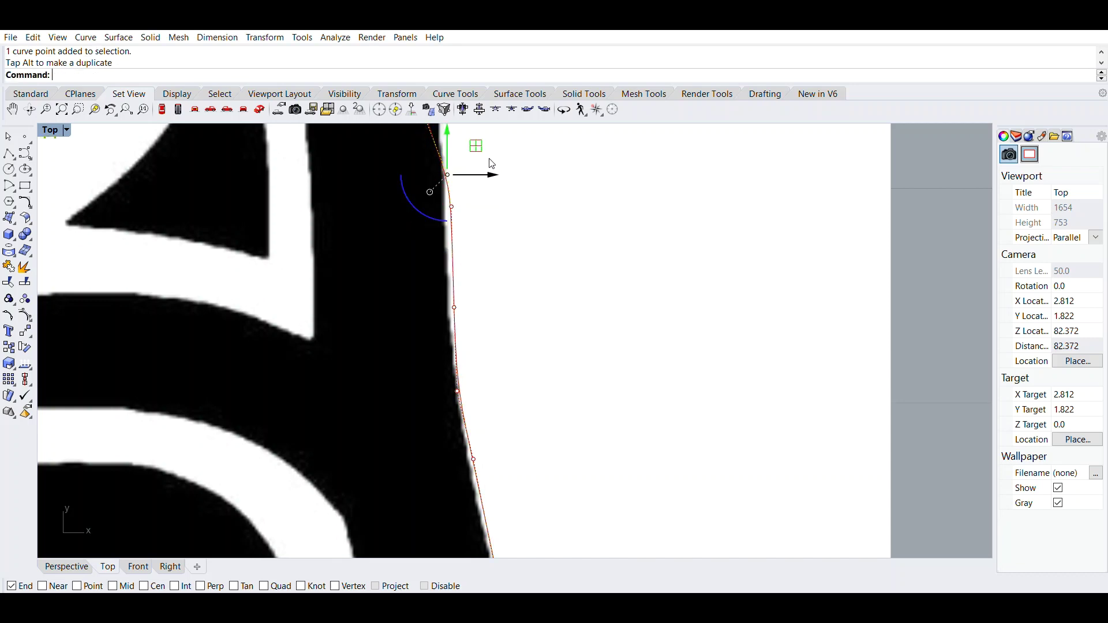
scroll(421, 214, down, 5)
scroll(457, 243, up, 3)
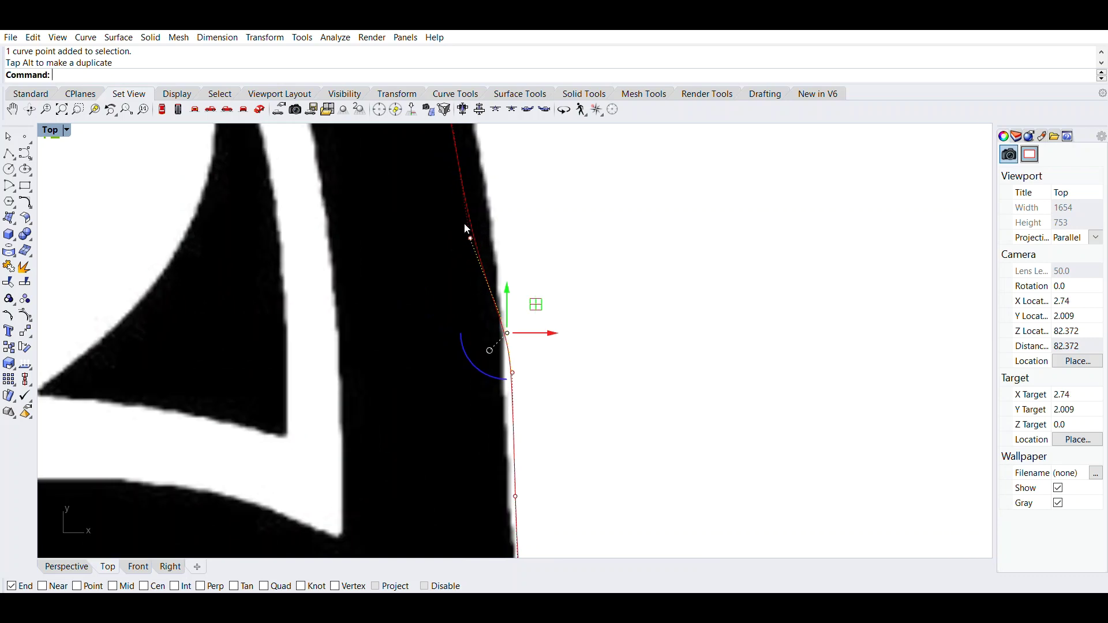
drag(466, 223, 521, 199)
key(ctrl+z)
key(ctrl+z)
click(472, 237)
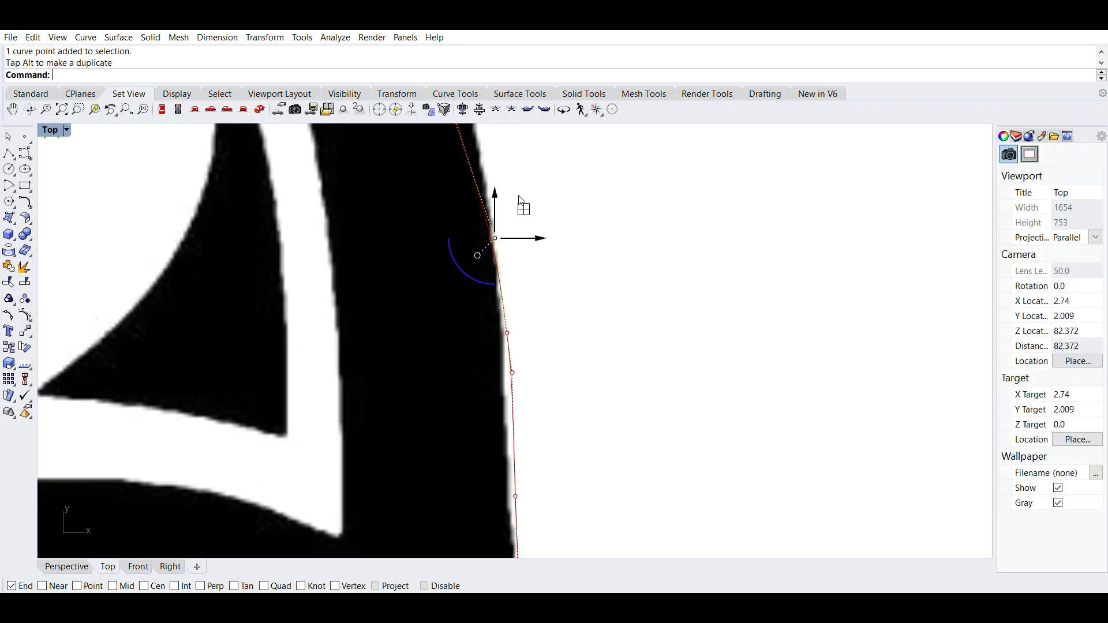
scroll(520, 200, down, 4)
right_drag(520, 220, 504, 317)
scroll(463, 206, down, 4)
right_drag(469, 223, 470, 422)
- Try moving control points on the helmet's top arc, undoing an accidental picture drag and misplaced point moves
click(316, 162)
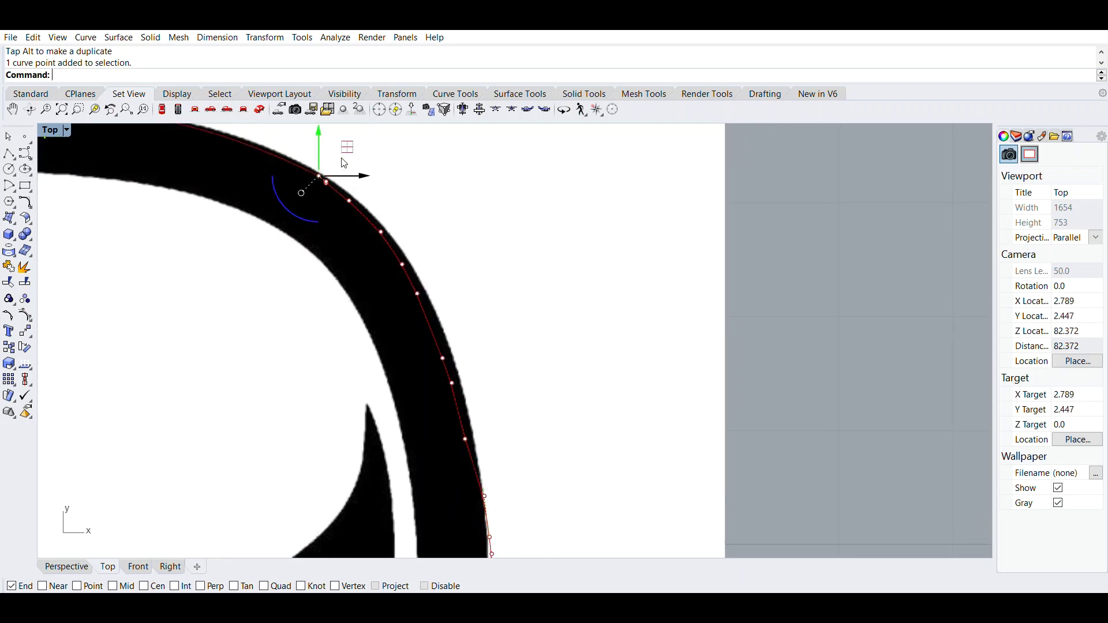
mouse_move(343, 158)
mouse_down()
mouse_move(354, 157)
mouse_move(346, 168)
mouse_up()
key(ctrl+z)
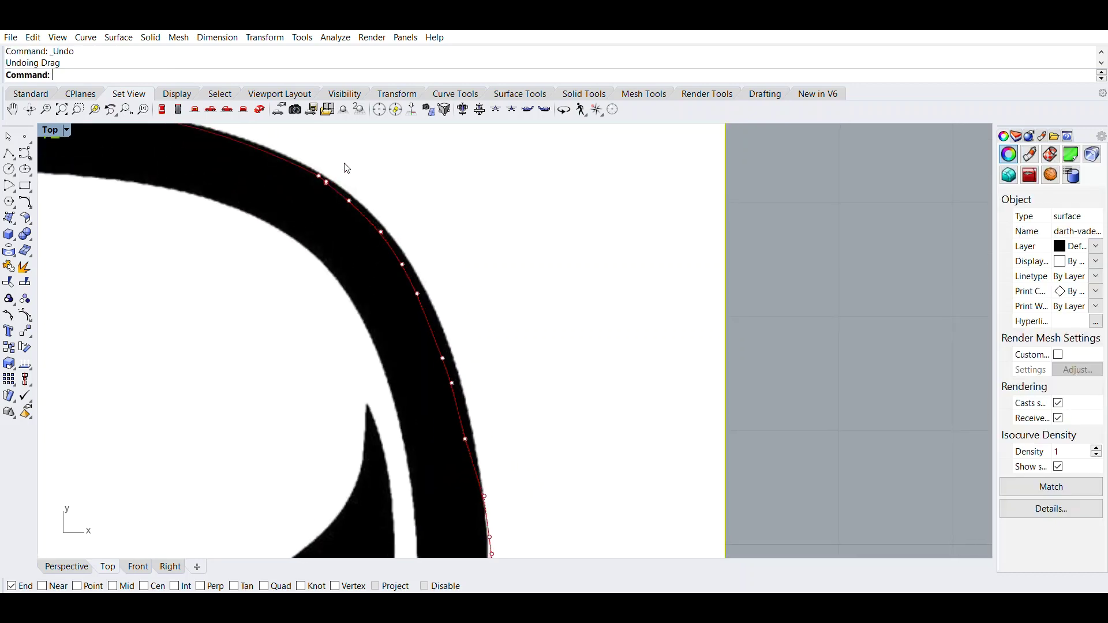
scroll(346, 168, up, 5)
click(253, 165)
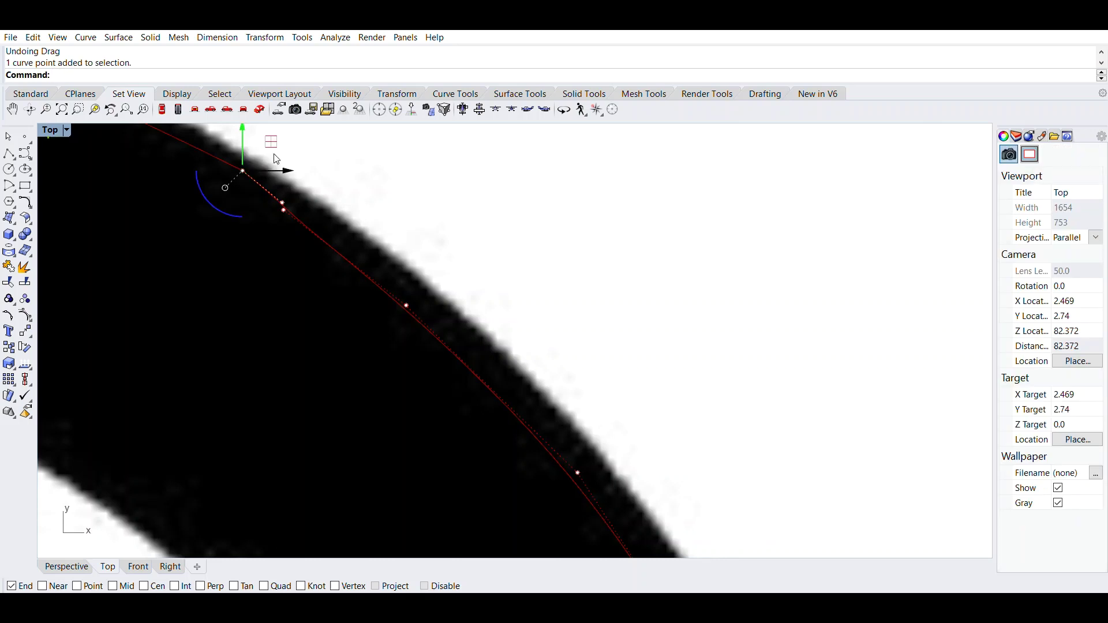
drag(245, 157, 249, 114)
key(ctrl+z)
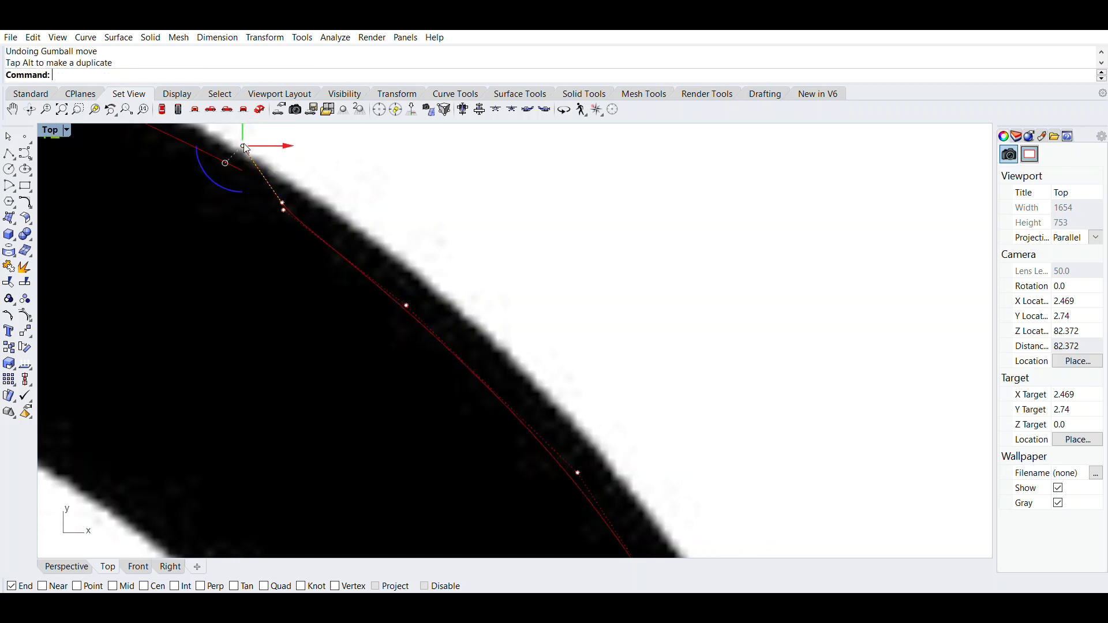
right_drag(248, 182, 333, 358)
key(ctrl+z)
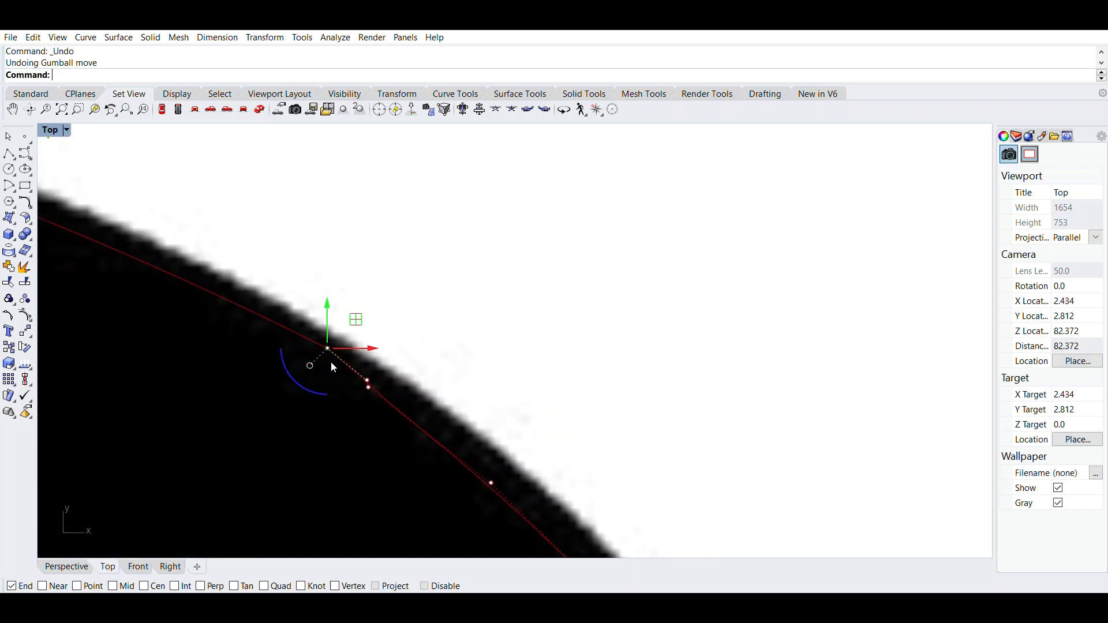
- Push another arc control point outward so the curve bulges to follow the edge
scroll(342, 379, down, 12)
scroll(379, 400, down, 4)
right_drag(396, 424, 364, 242)
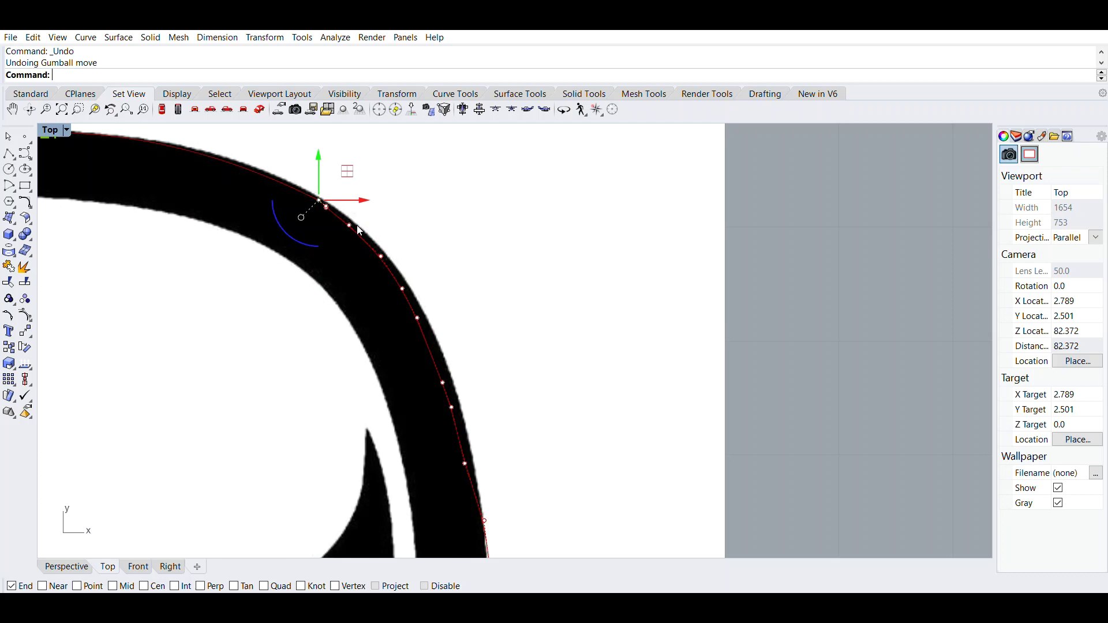
click(350, 224)
drag(348, 225, 364, 170)
scroll(333, 205, up, 14)
scroll(312, 201, up, 3)
click(296, 216)
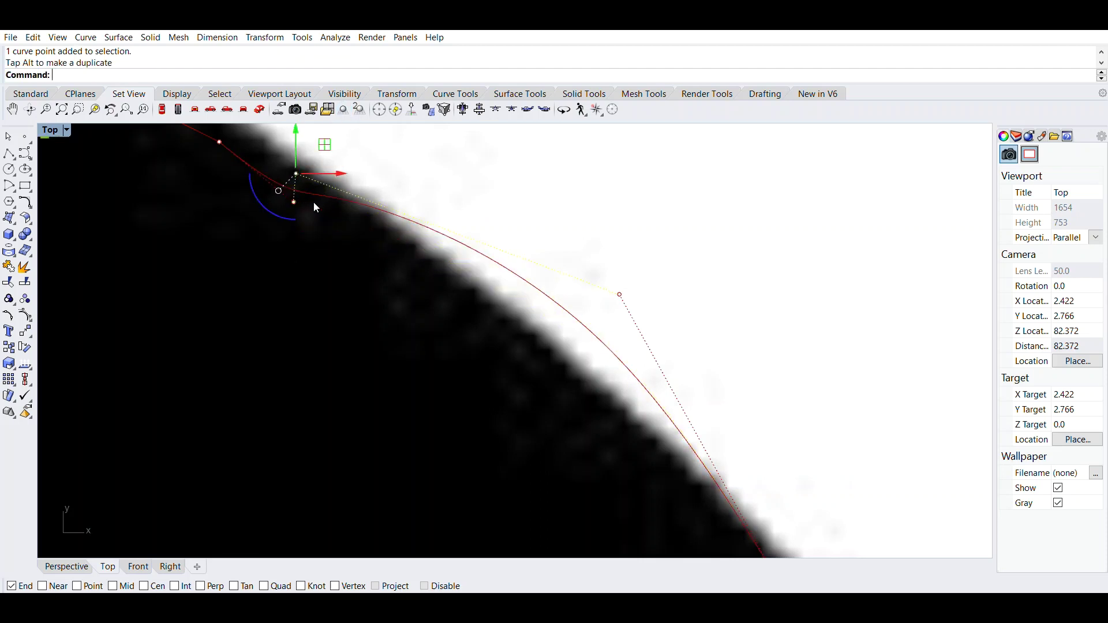
- Undo the raised neighbouring point, frame the whole helmet, and turn off control points
scroll(314, 202, down, 2)
click(264, 177)
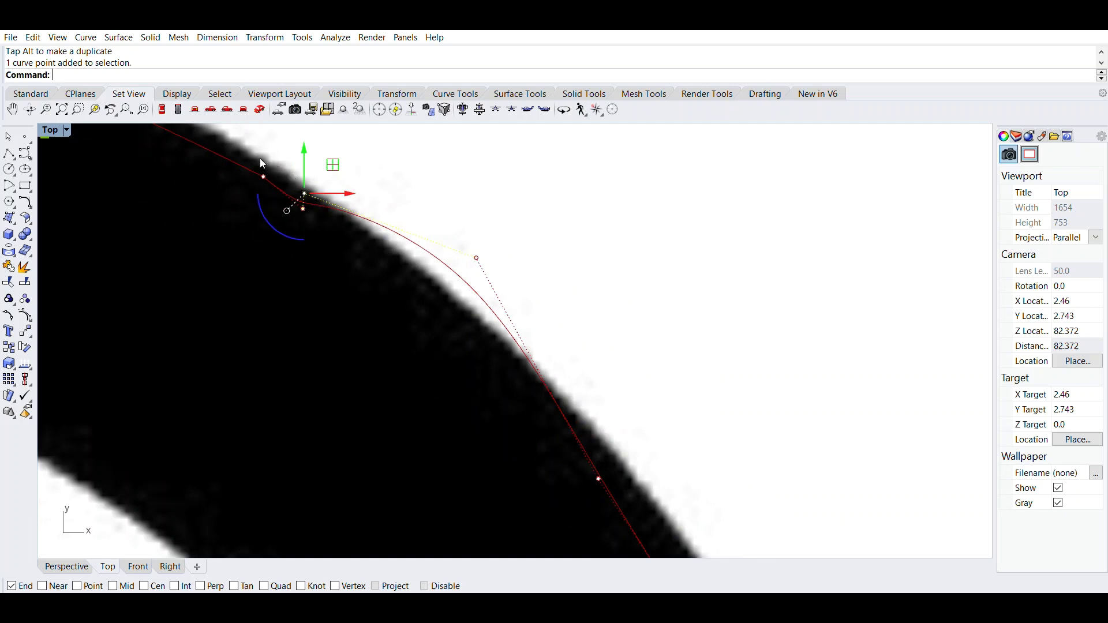
drag(268, 141, 266, 118)
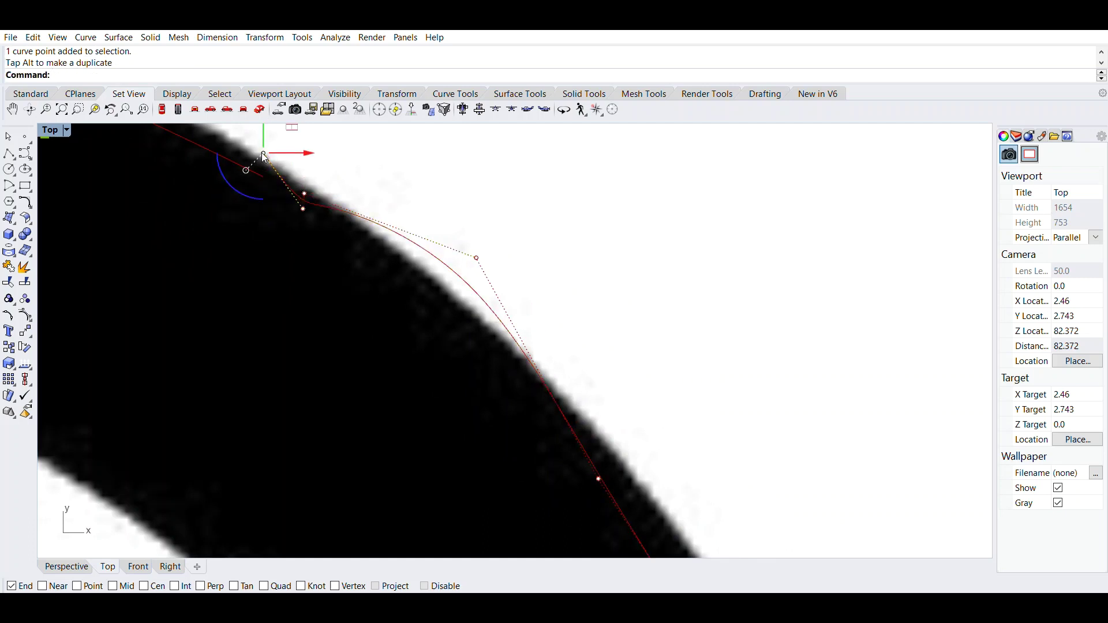
key(ctrl+z)
scroll(301, 199, down, 10)
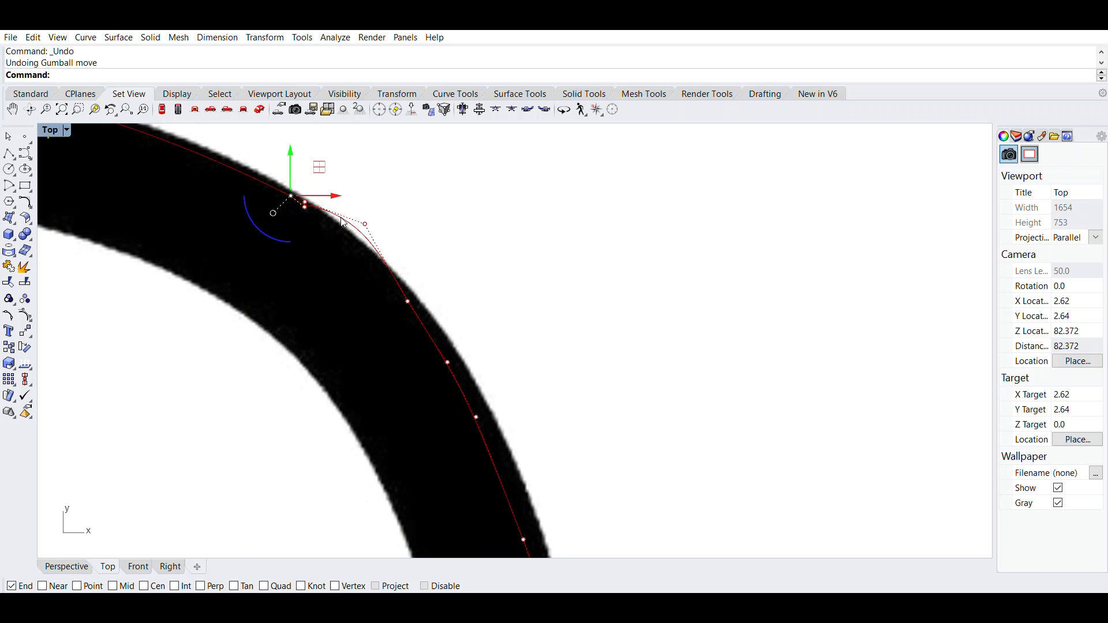
scroll(339, 220, up, 4)
key(ctrl+z)
key(ctrl+z)
scroll(341, 217, down, 5)
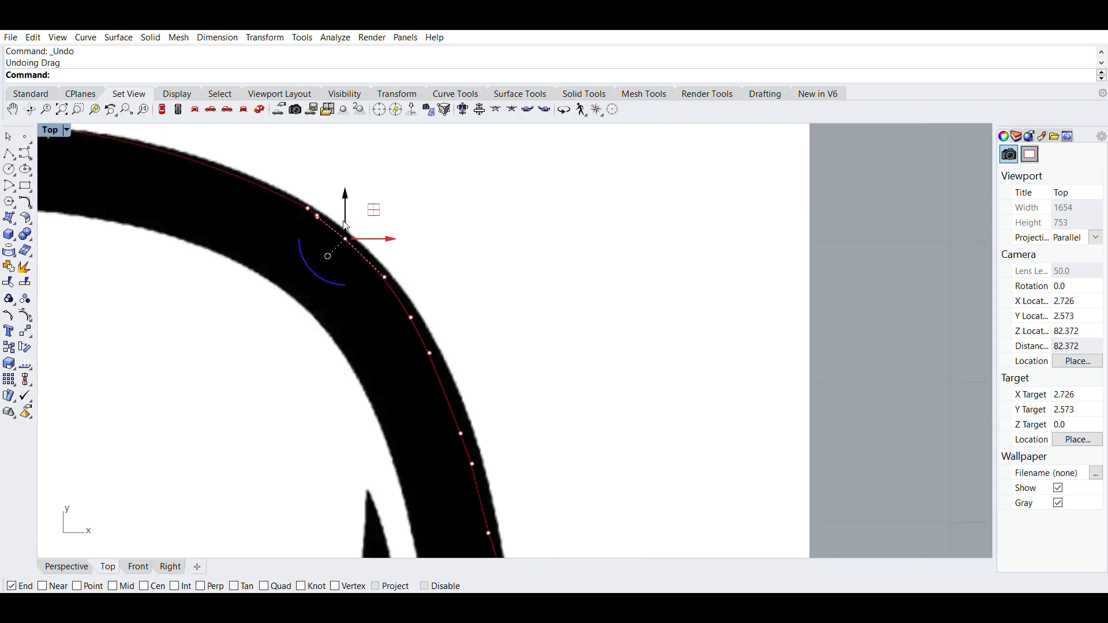
scroll(378, 344, down, 2)
right_drag(407, 314, 467, 209)
key(Escape)
key(Escape)
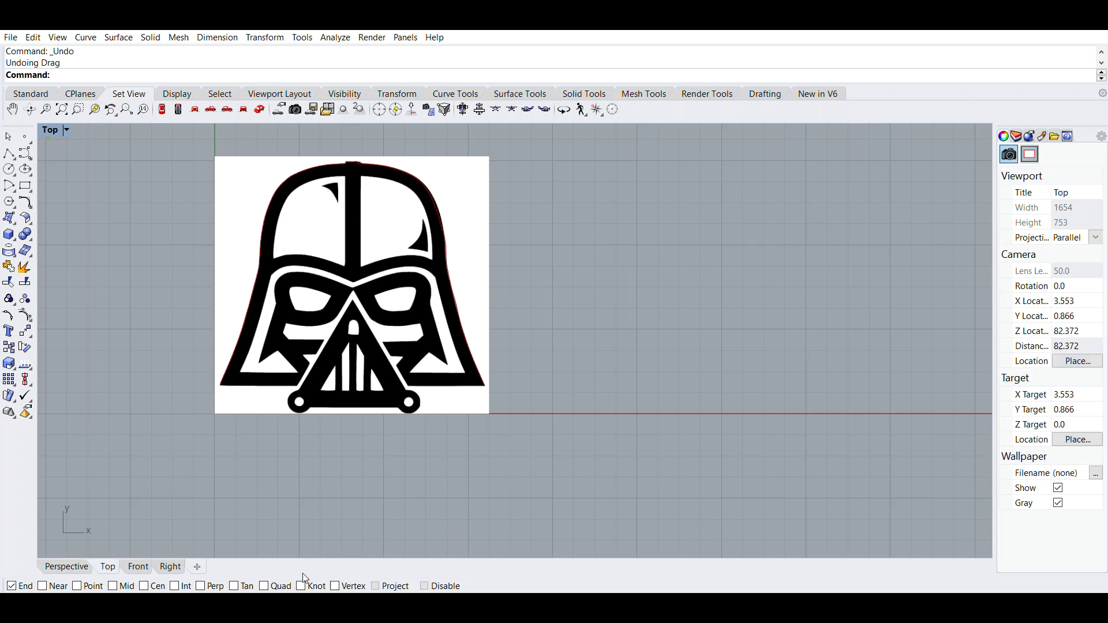
key(ctrl+alt+w)
scroll(303, 399, up, 7)
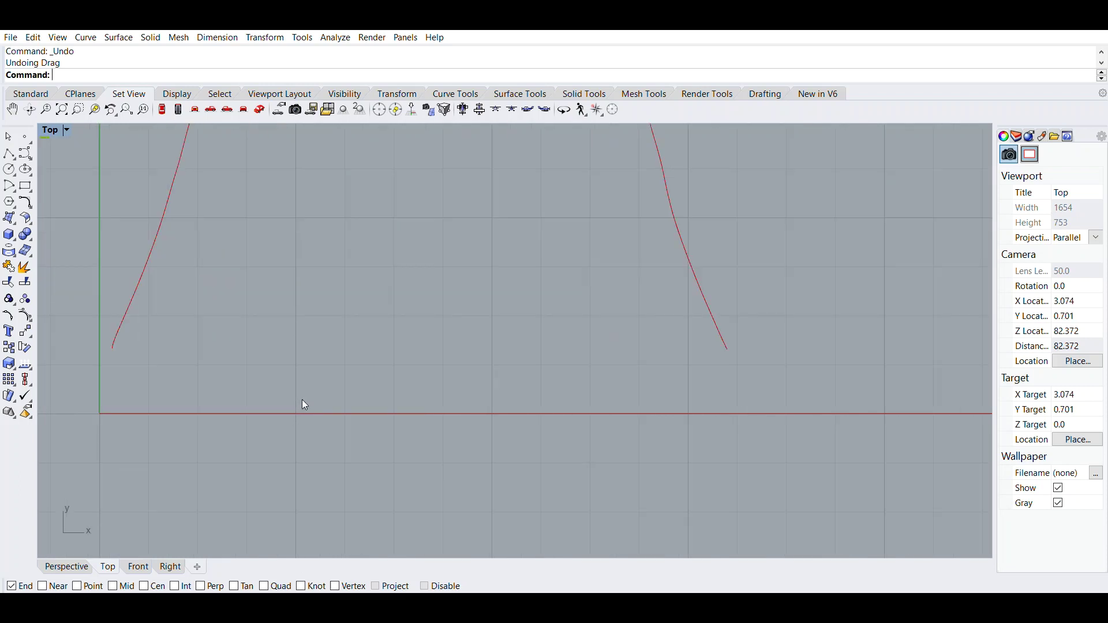
scroll(302, 399, down, 7)
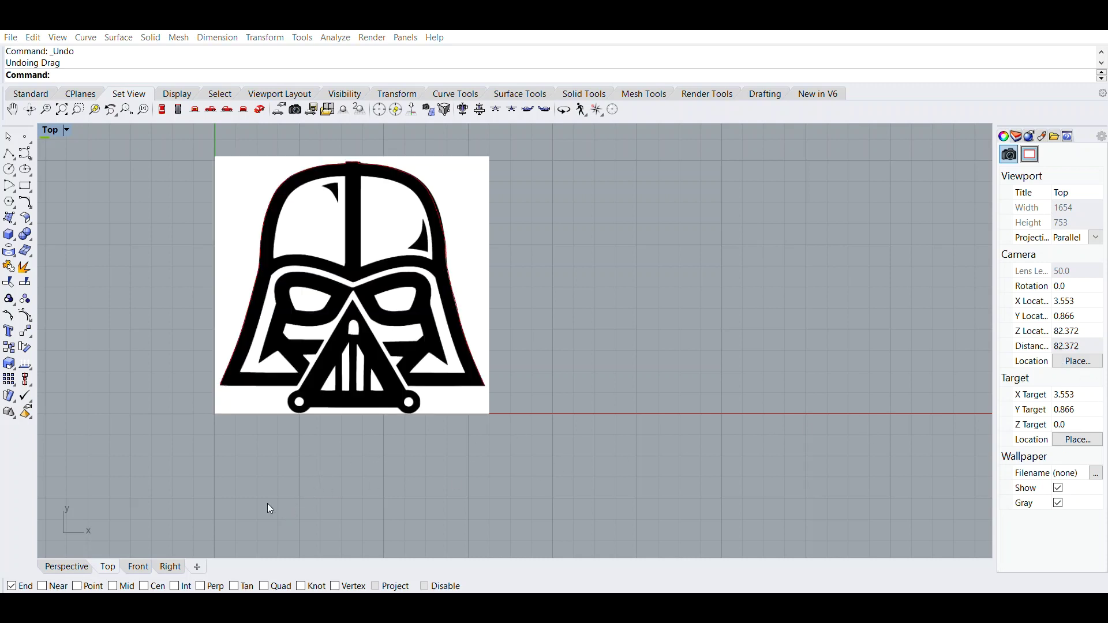
scroll(466, 369, up, 4)
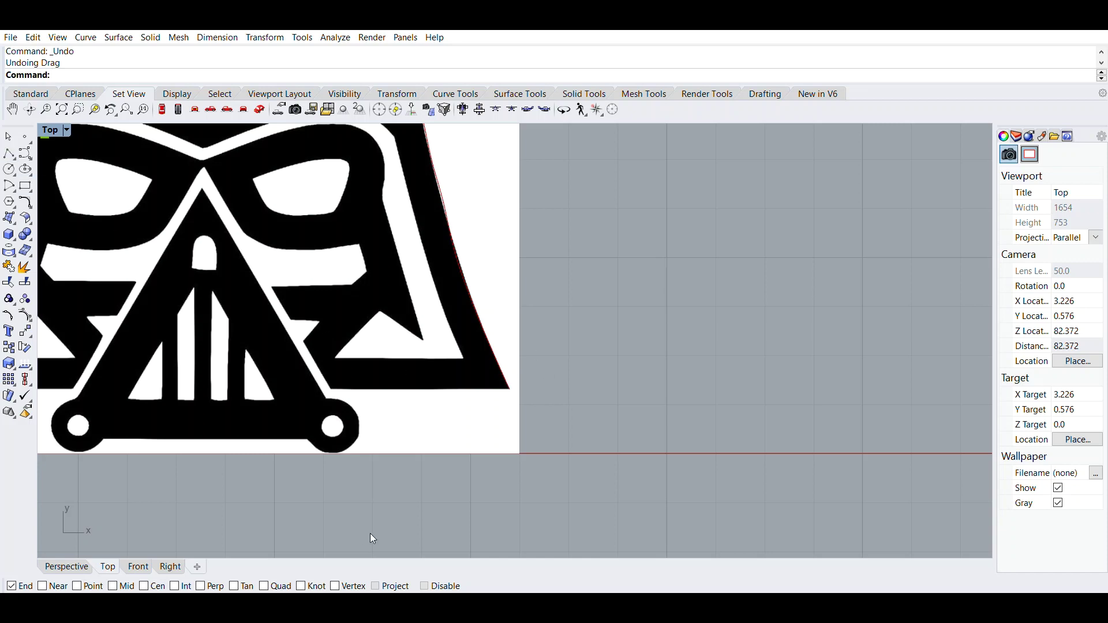
- Start a polyline at the red curve's end and trace the bottom edge to the notch's left corner
click(9, 153)
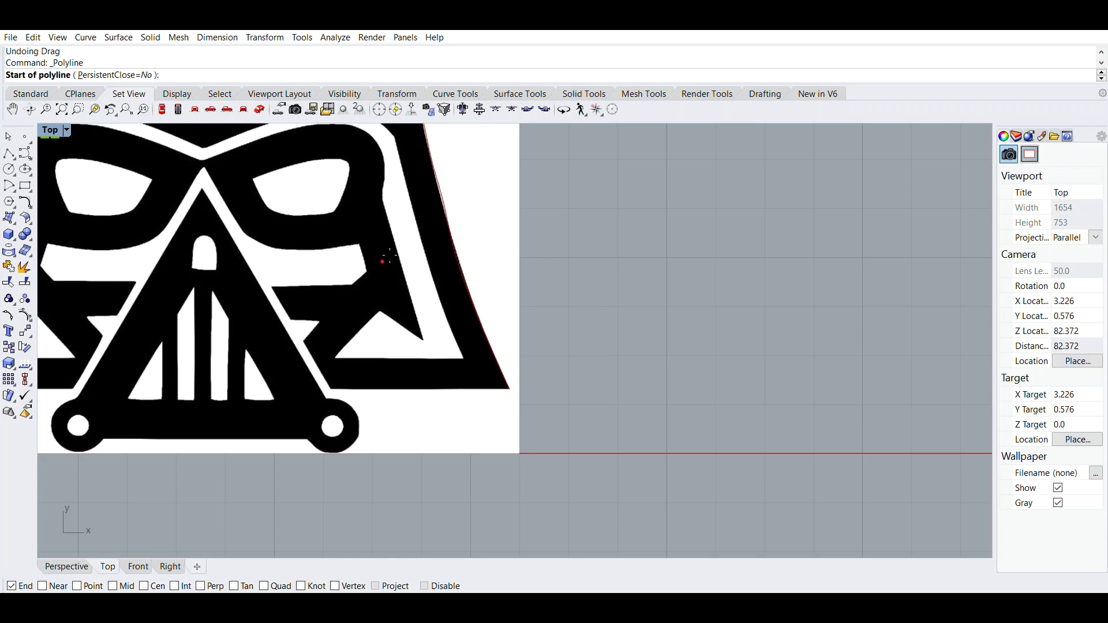
click(515, 379)
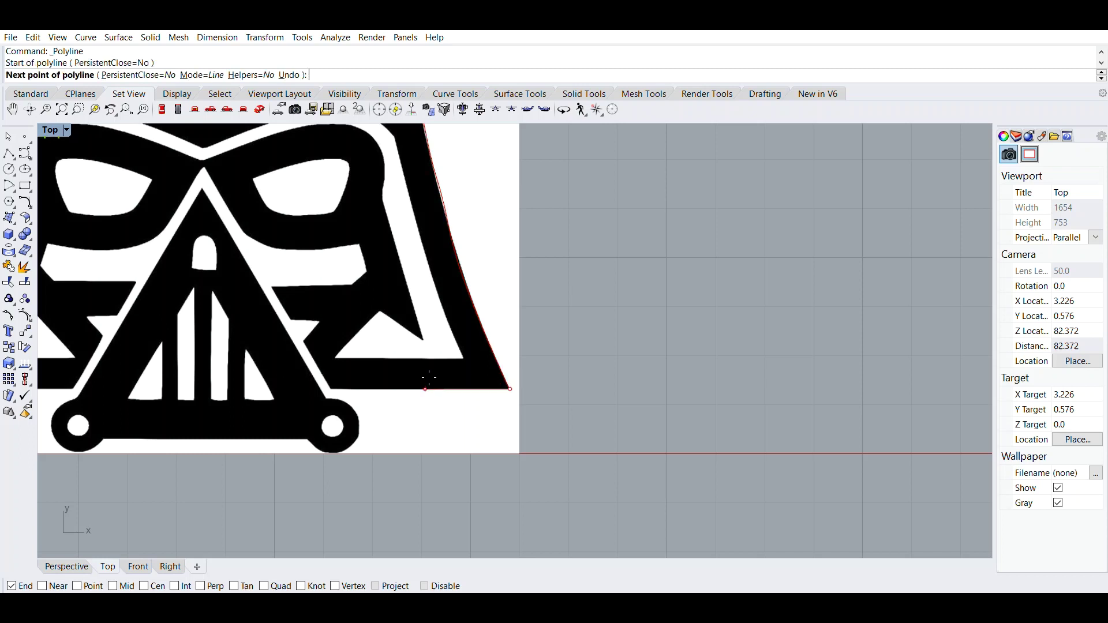
click(340, 382)
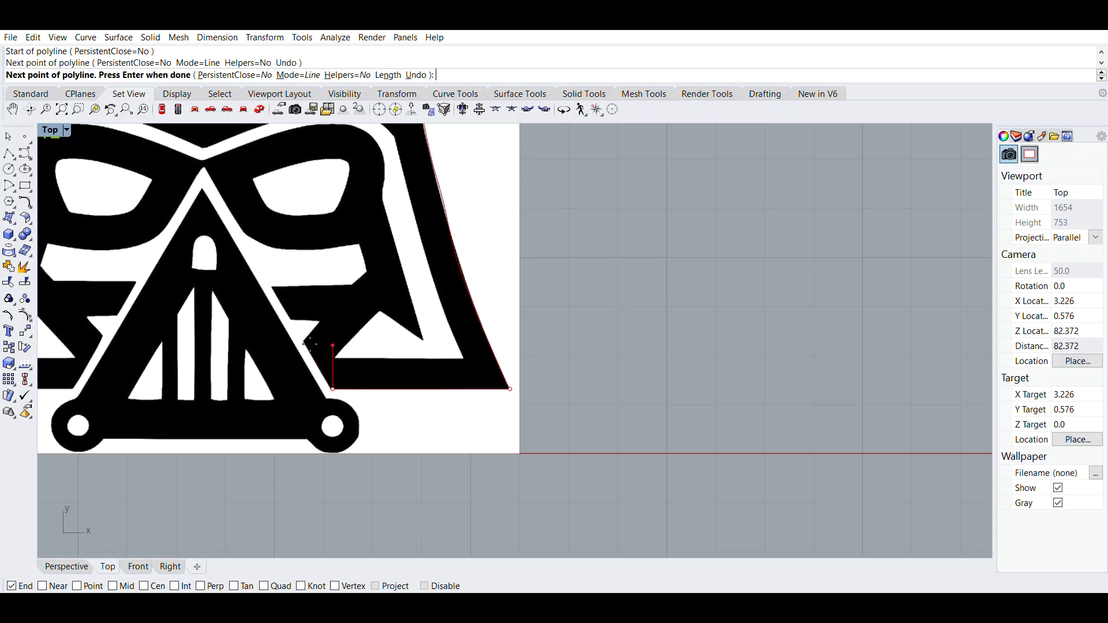
scroll(306, 343, up, 3)
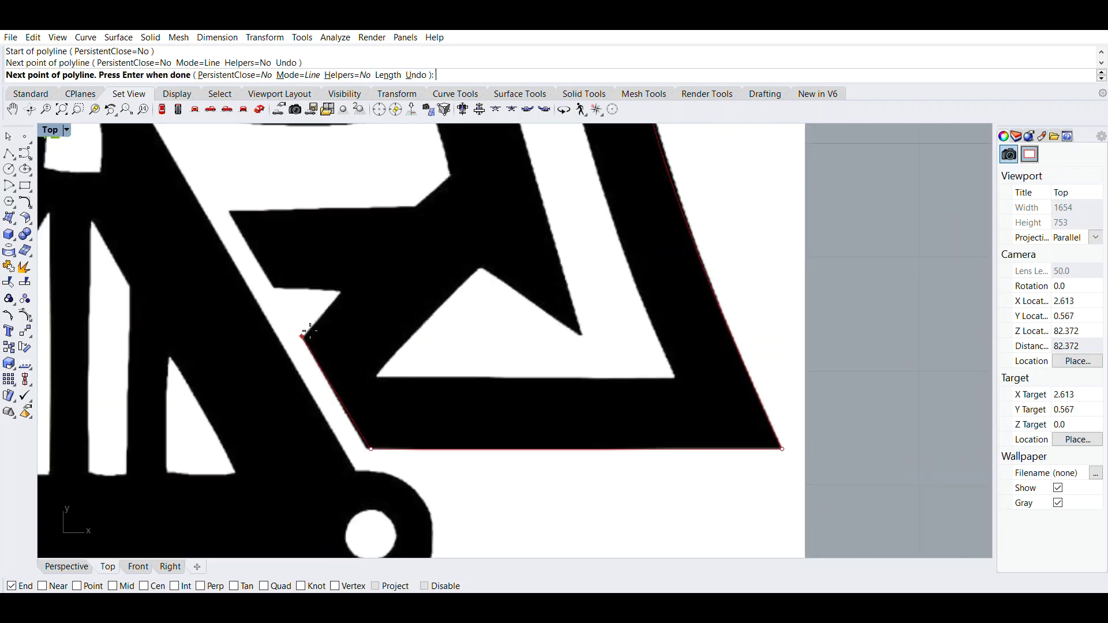
click(308, 337)
click(340, 294)
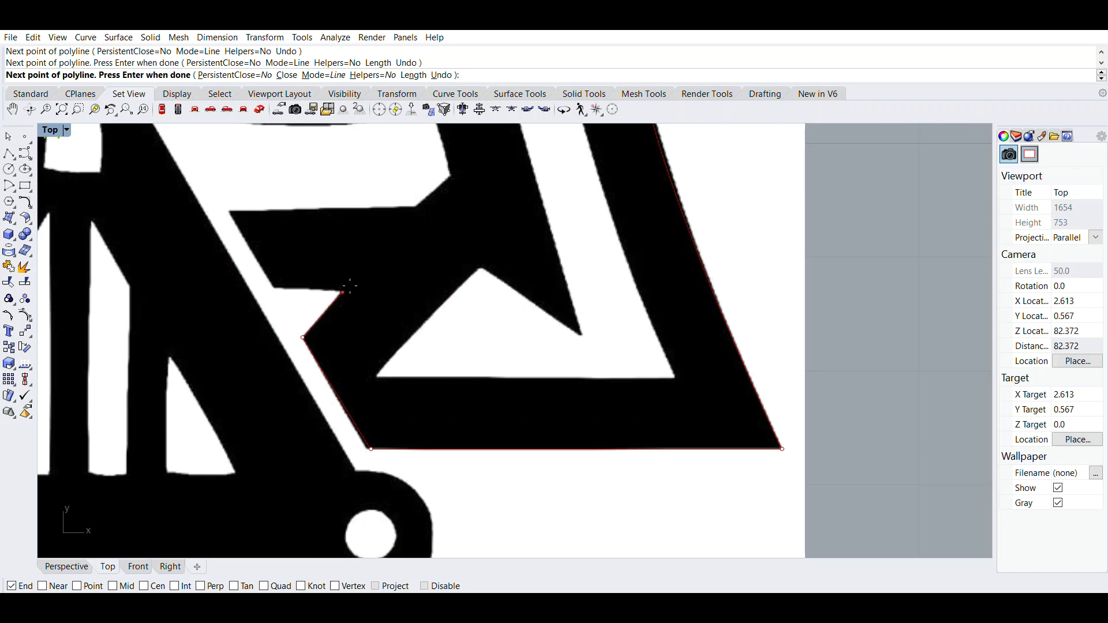
click(278, 289)
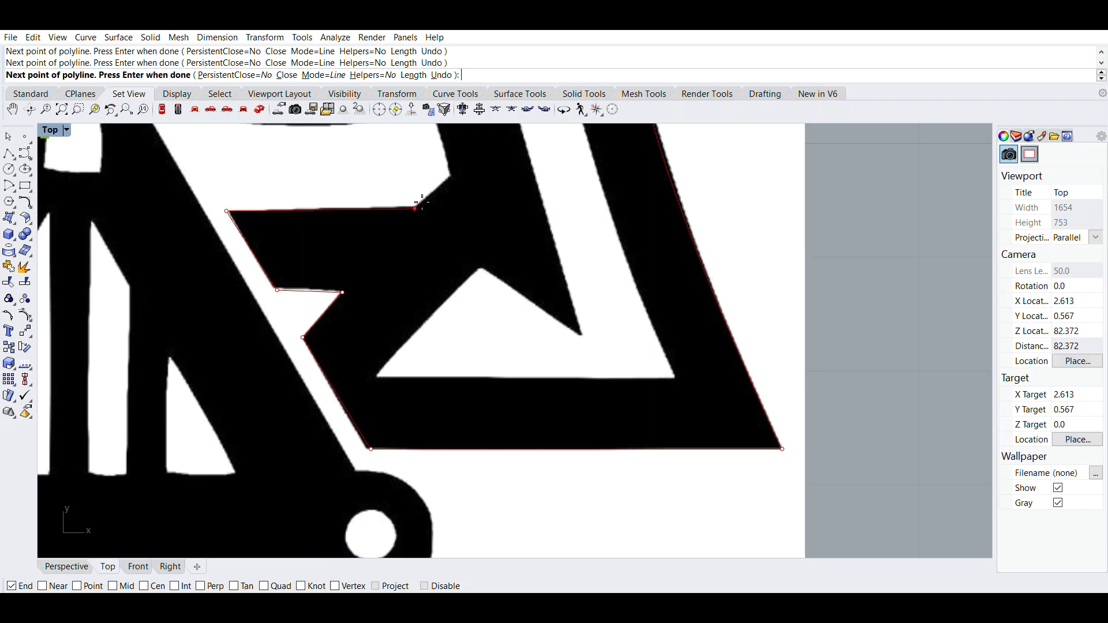
- Continue the polyline up the notch's upper edge, re-placing a misplaced vertex, then finish it
click(450, 176)
right_drag(456, 169, 485, 288)
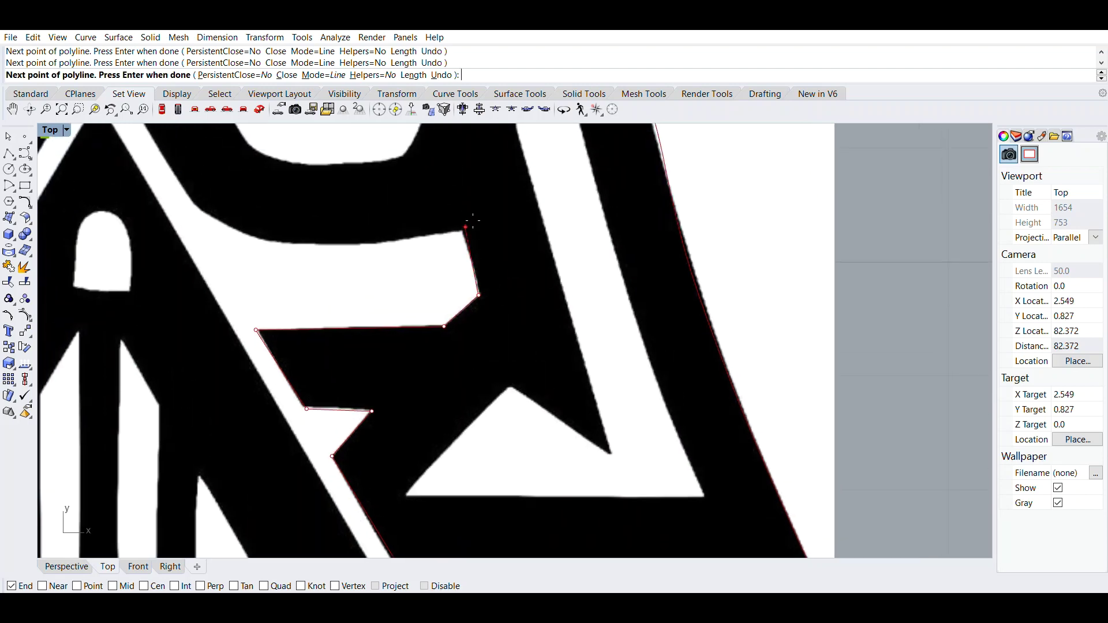
key(ctrl+z)
click(482, 293)
click(463, 230)
key(Return)
scroll(432, 215, down, 10)
right_drag(310, 213, 379, 246)
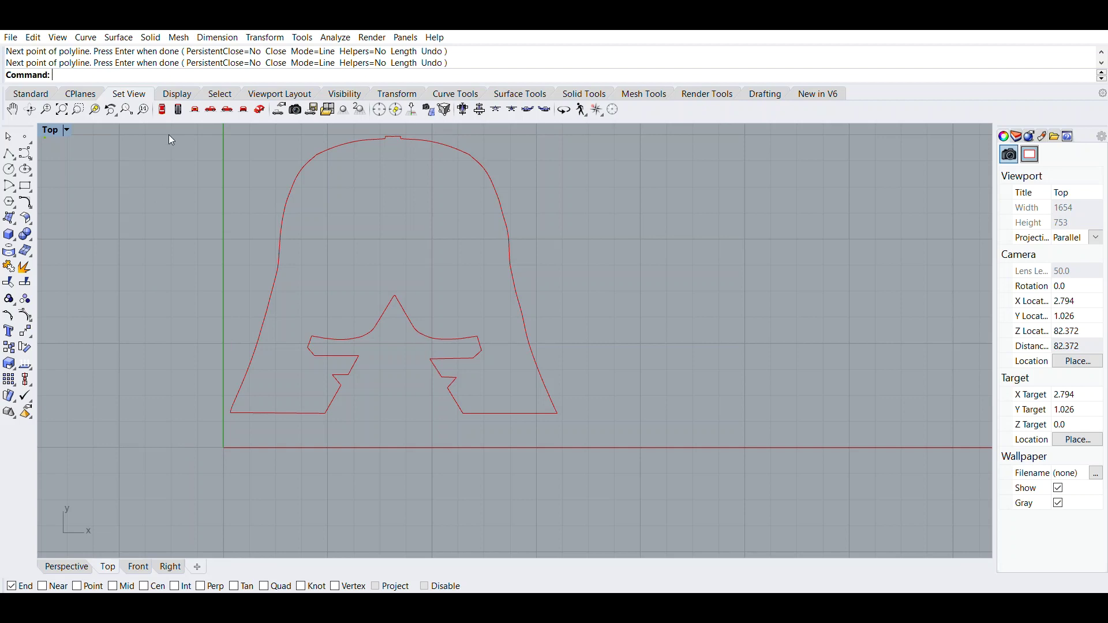
right_drag(168, 134, 234, 331)
drag(367, 336, 638, 472)
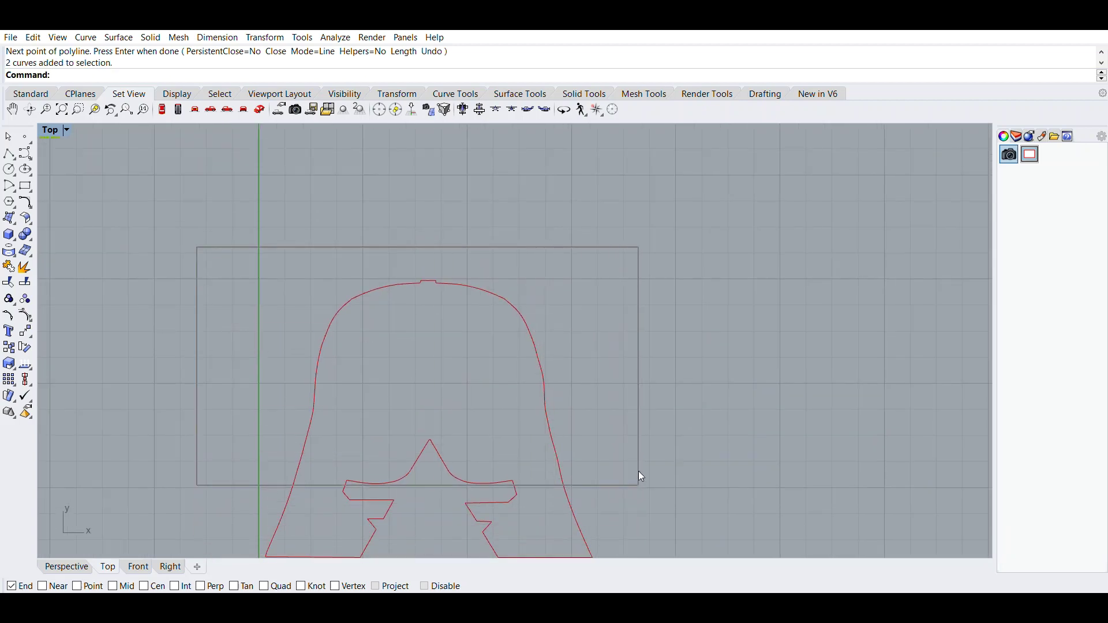
click(678, 462)
right_drag(672, 421, 622, 286)
scroll(622, 287, down, 8)
drag(414, 154, 643, 388)
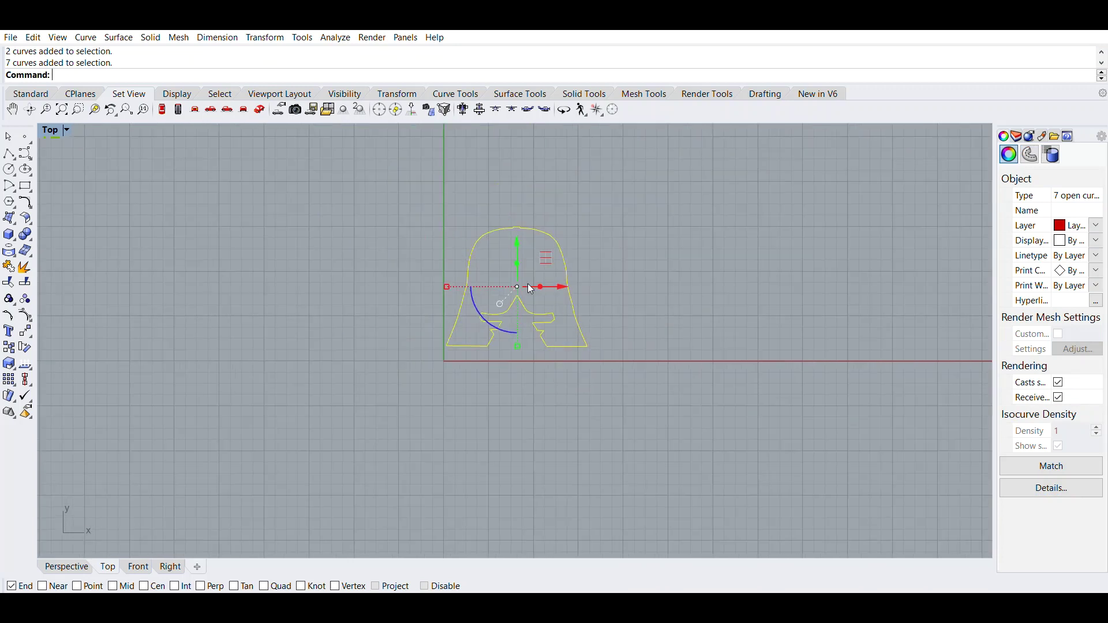
text(Po)
key(Down)
key(Down)
text(ntsOn)
key(Return)
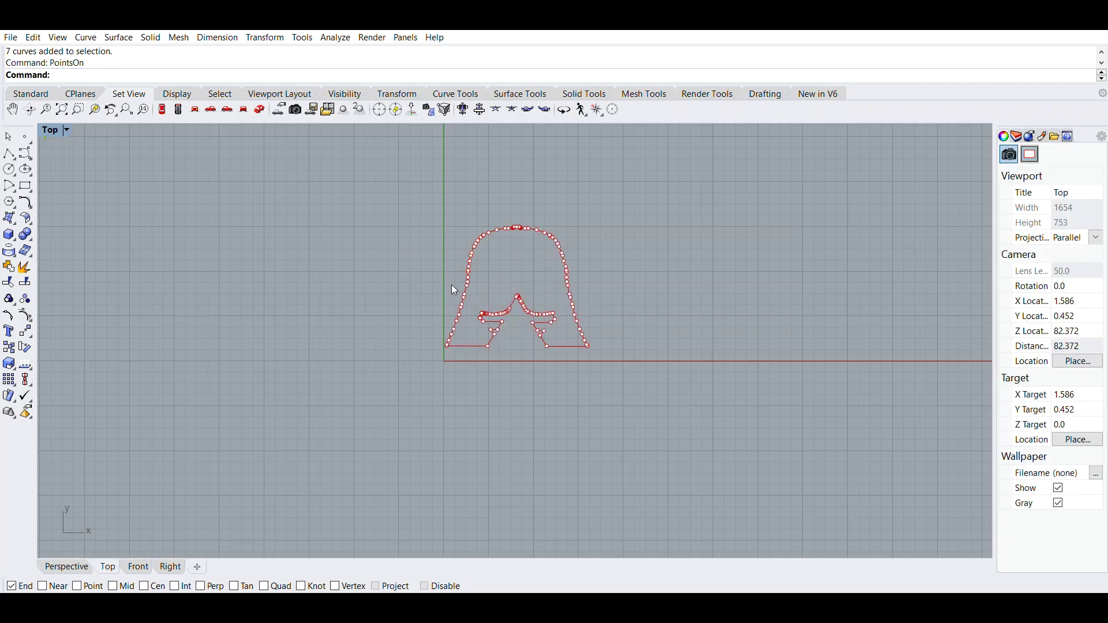
scroll(455, 291, up, 10)
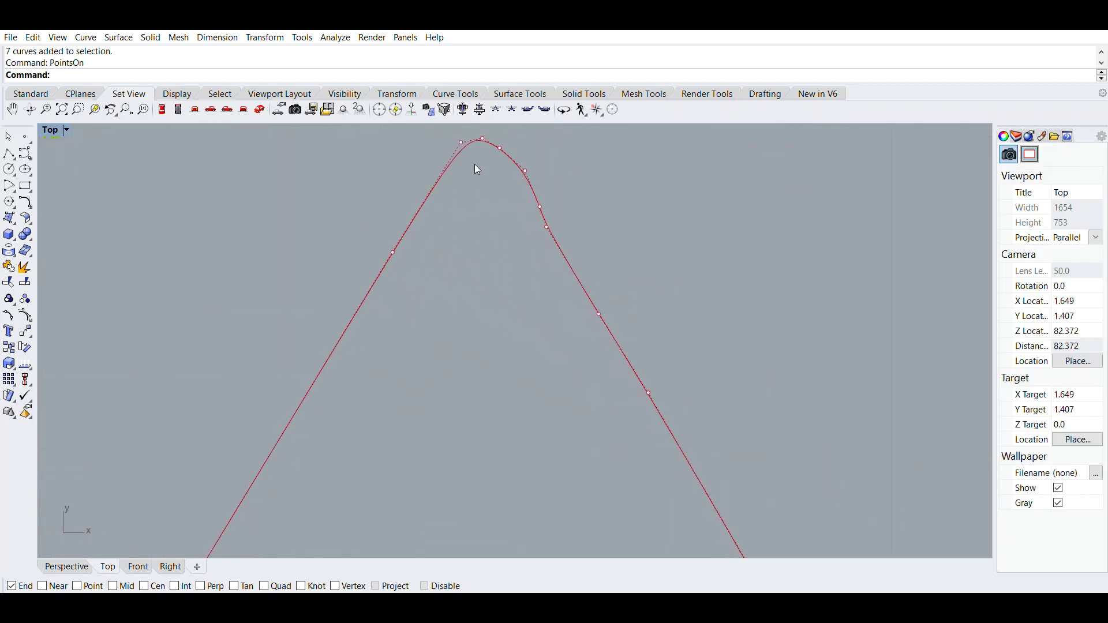
right_drag(474, 164, 491, 219)
scroll(487, 181, up, 12)
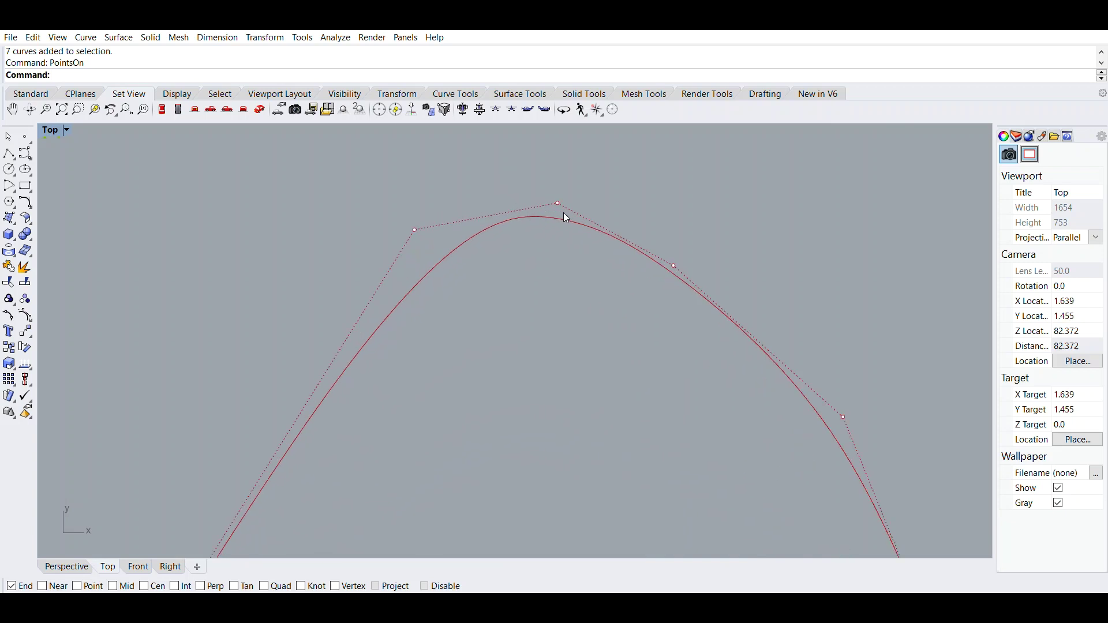
scroll(564, 213, down, 15)
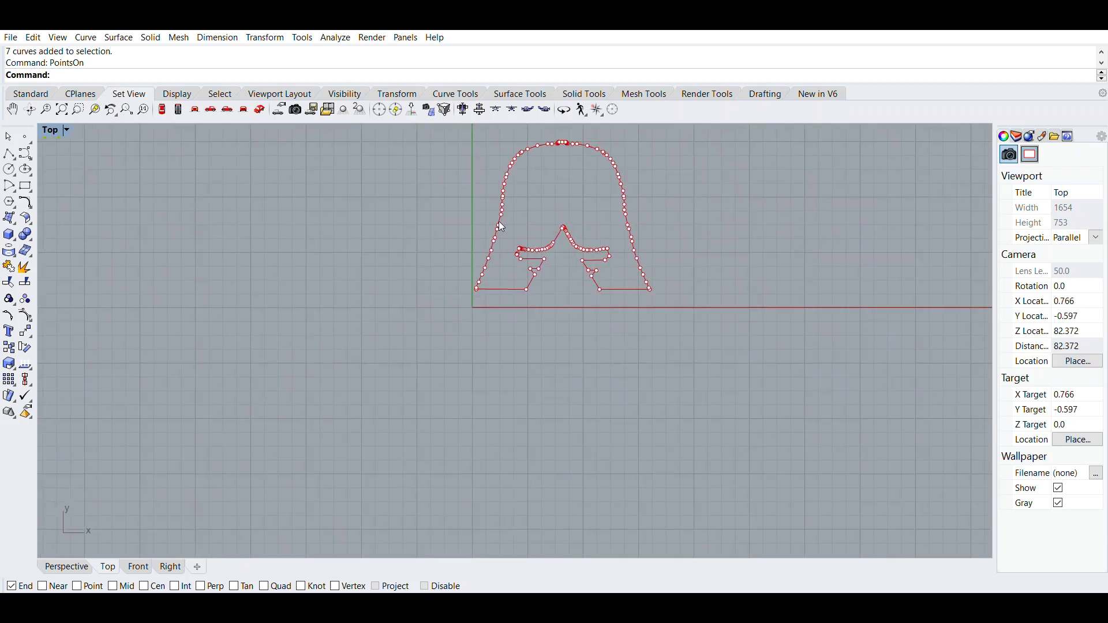
click(9, 154)
click(70, 174)
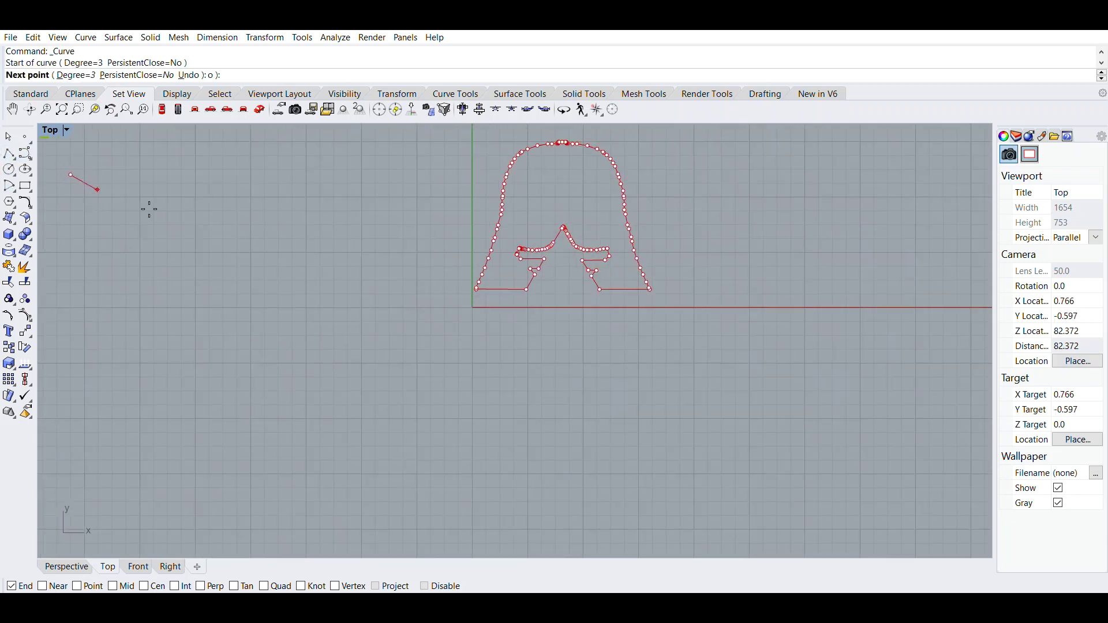
click(210, 257)
click(108, 372)
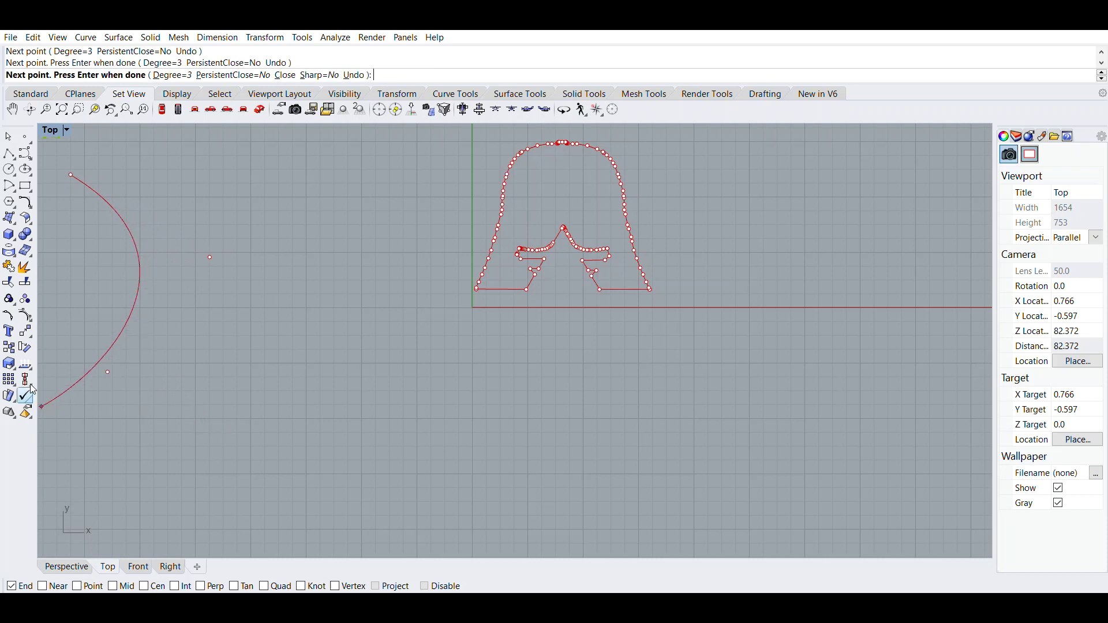
key(Escape)
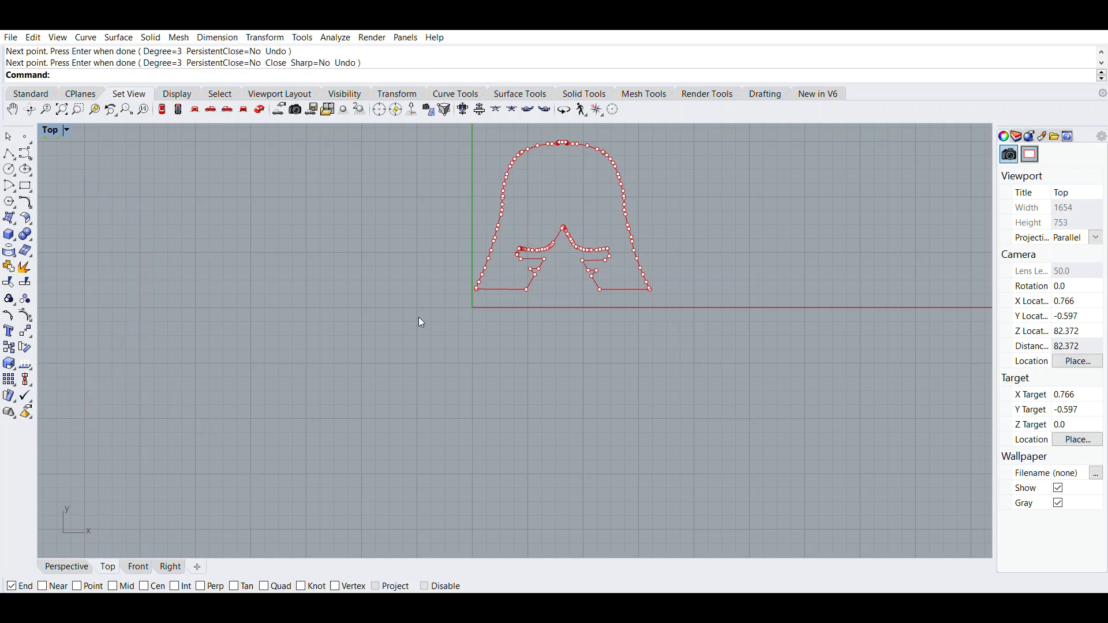
scroll(529, 297, down, 6)
right_drag(529, 296, 555, 358)
drag(471, 237, 688, 408)
text(PointsOff)
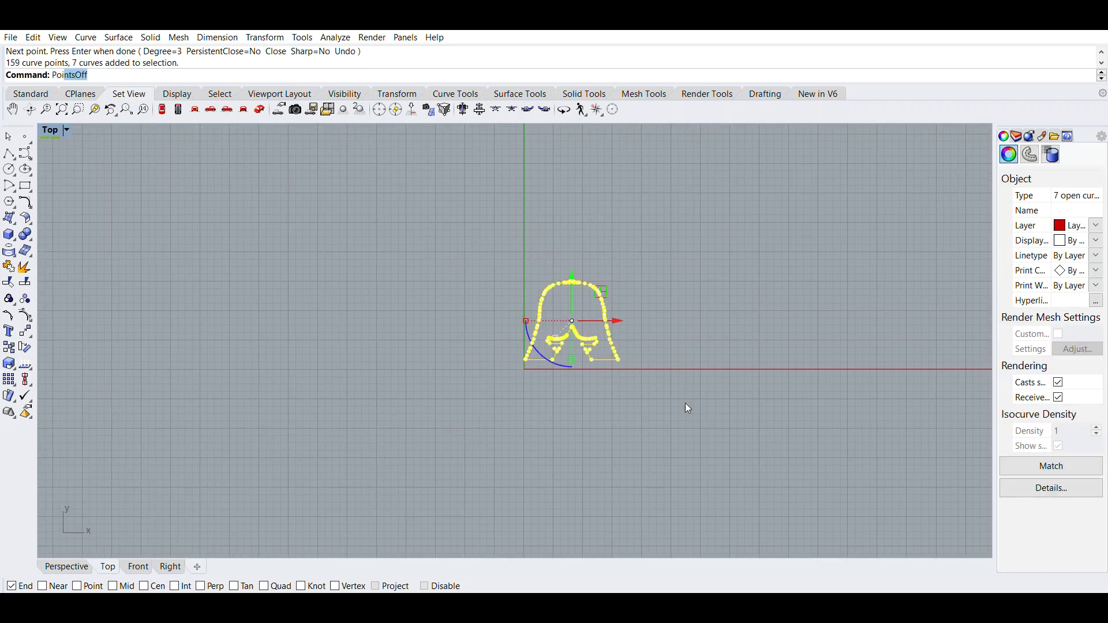
key(Return)
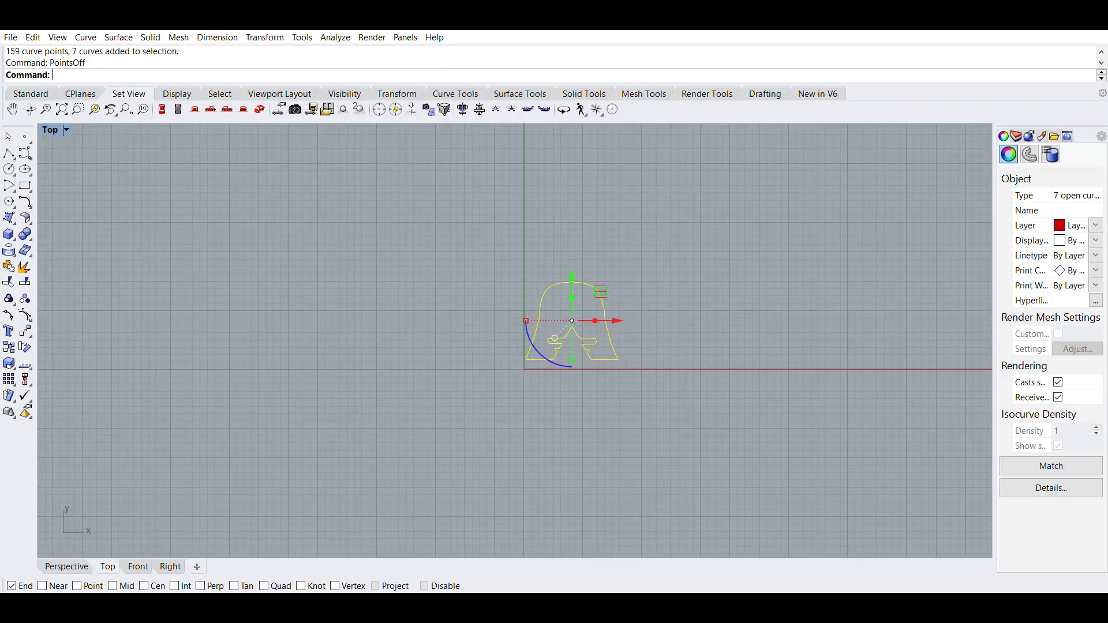
- Restore the reference picture, zoom over the red curves, then briefly hide and re-show the picture
click(615, 407)
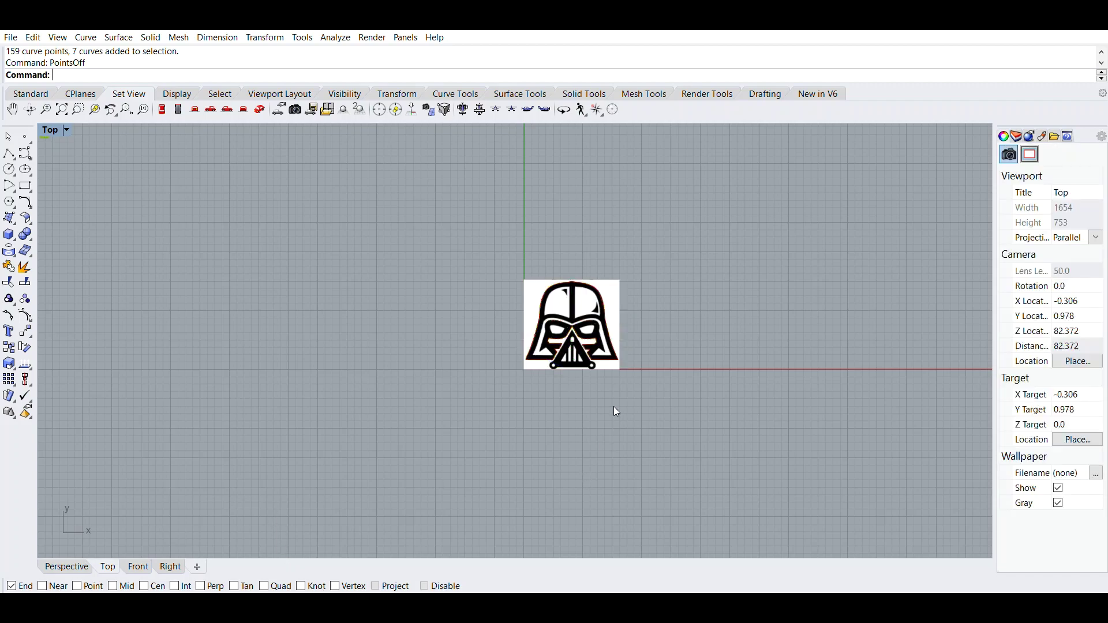
scroll(614, 375, up, 20)
scroll(382, 231, up, 6)
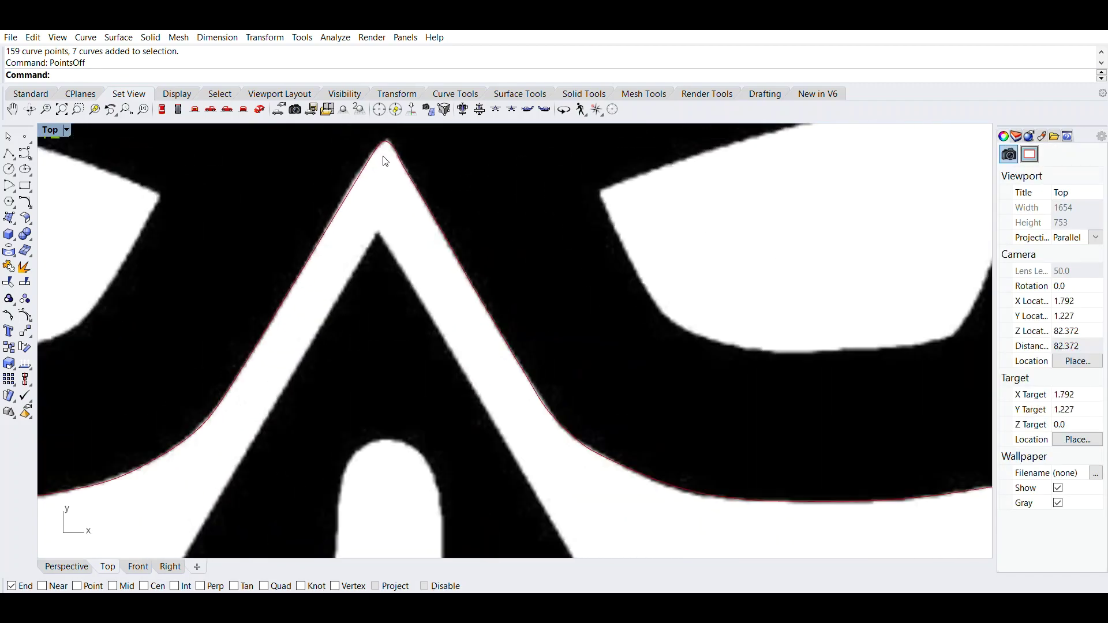
scroll(402, 272, down, 8)
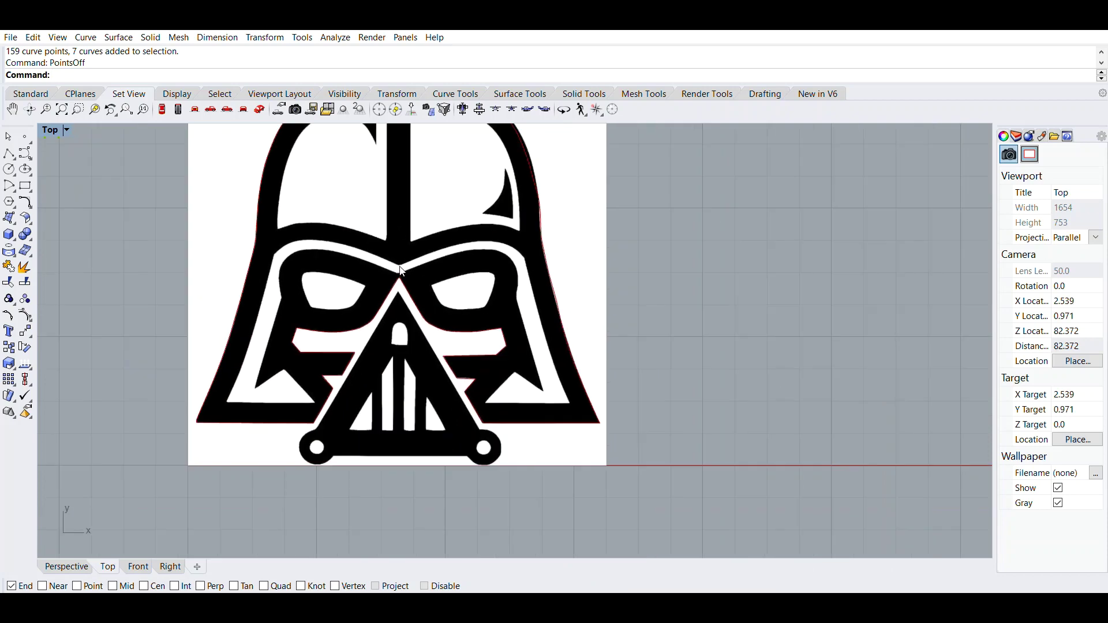
scroll(462, 344, down, 2)
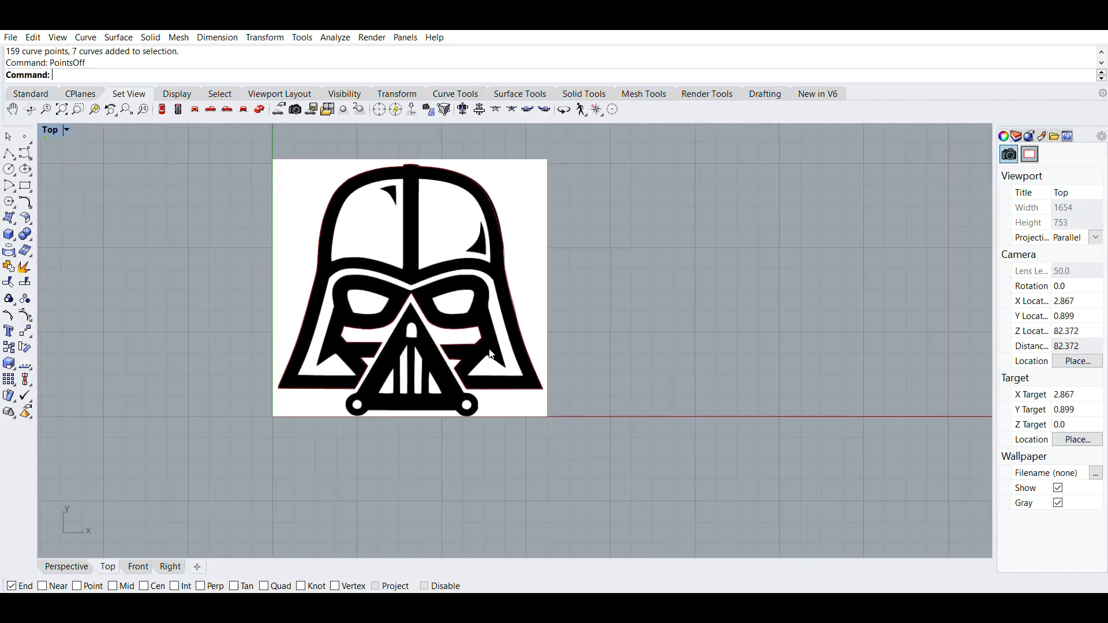
scroll(397, 283, up, 4)
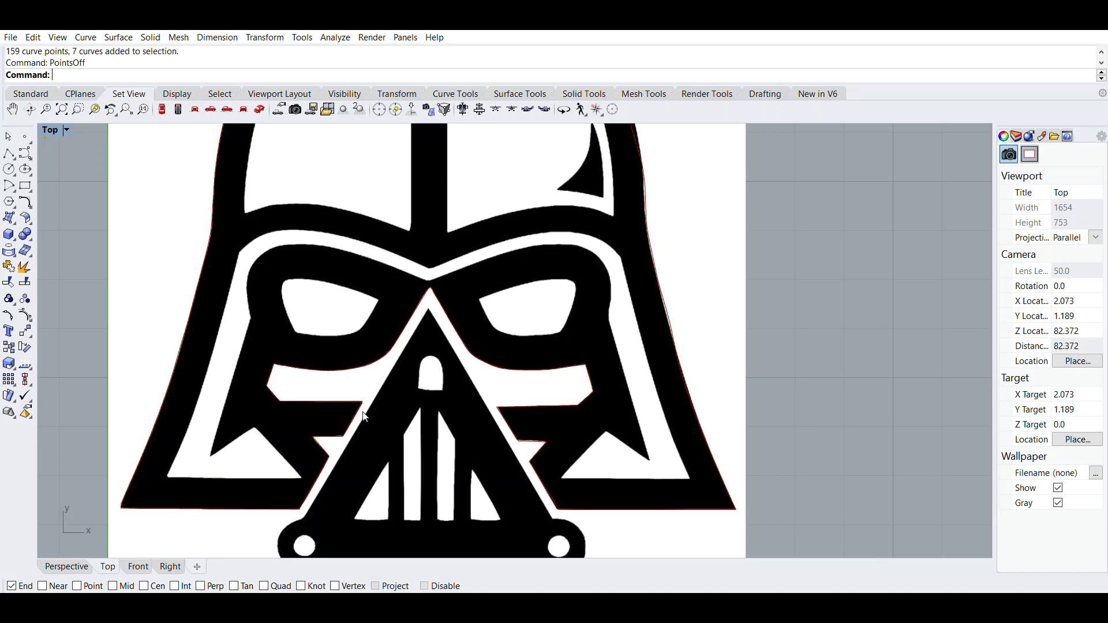
scroll(365, 417, down, 2)
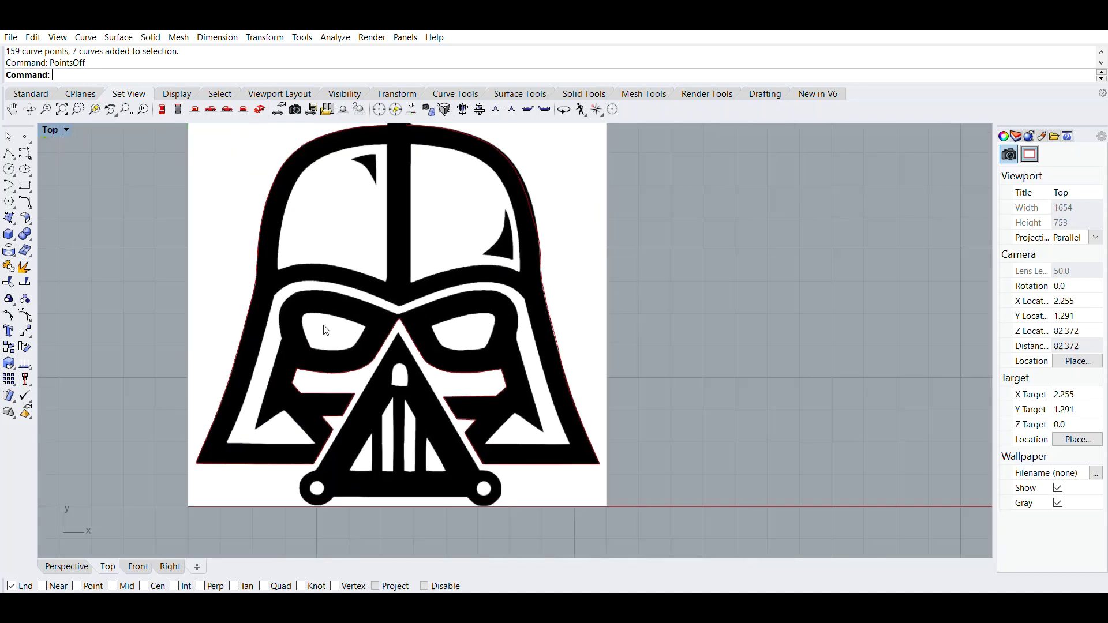
scroll(326, 331, down, 1)
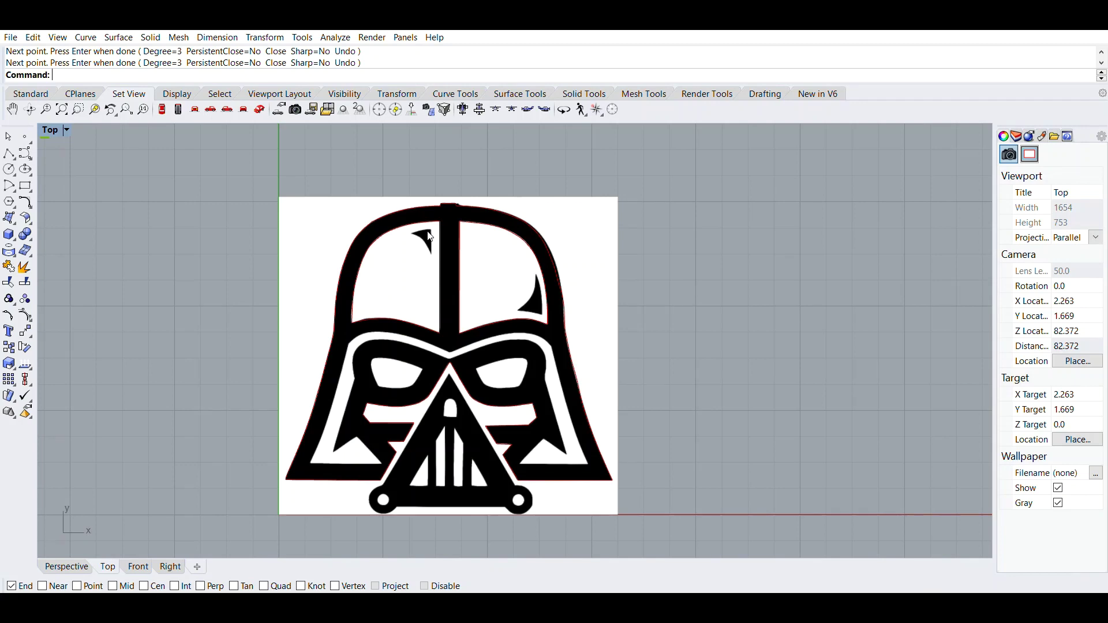
scroll(430, 236, up, 6)
scroll(415, 211, down, 4)
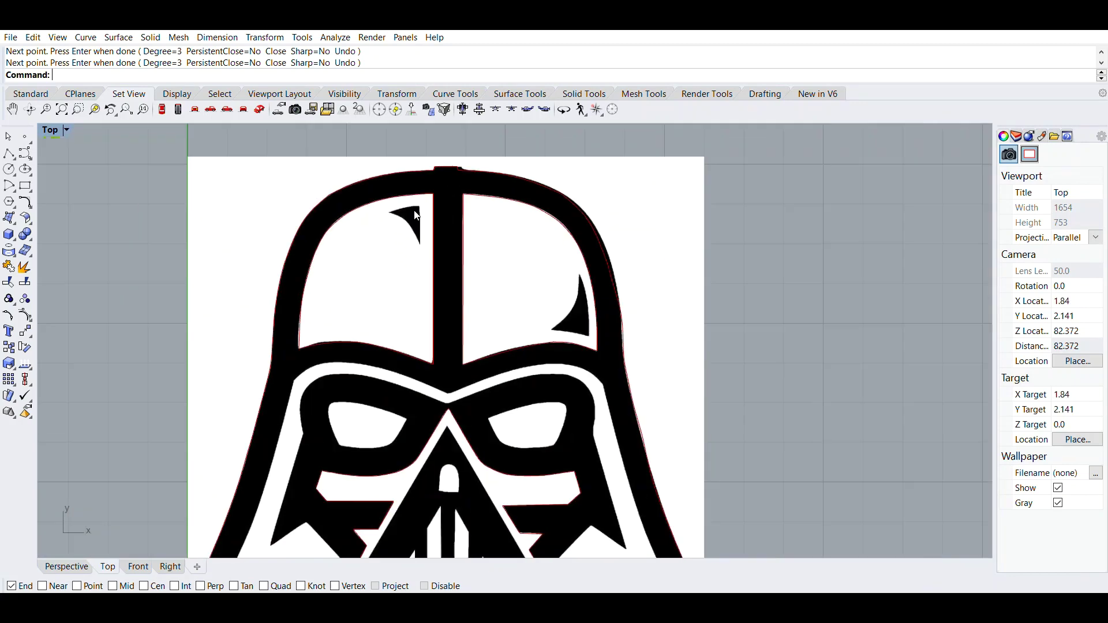
scroll(415, 212, up, 5)
scroll(414, 199, down, 3)
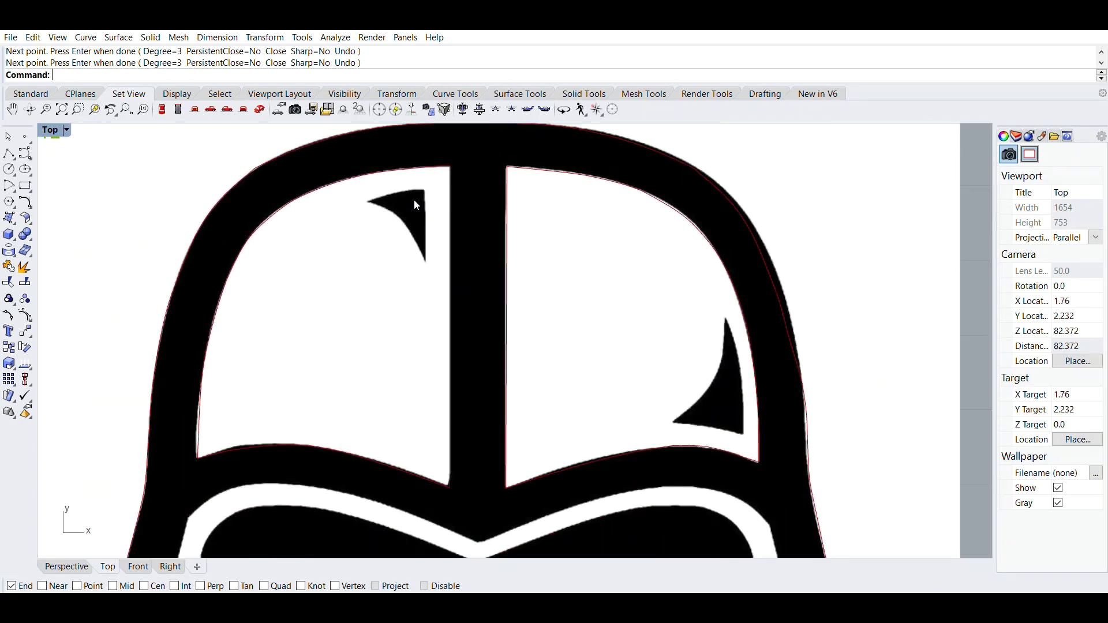
scroll(456, 243, down, 5)
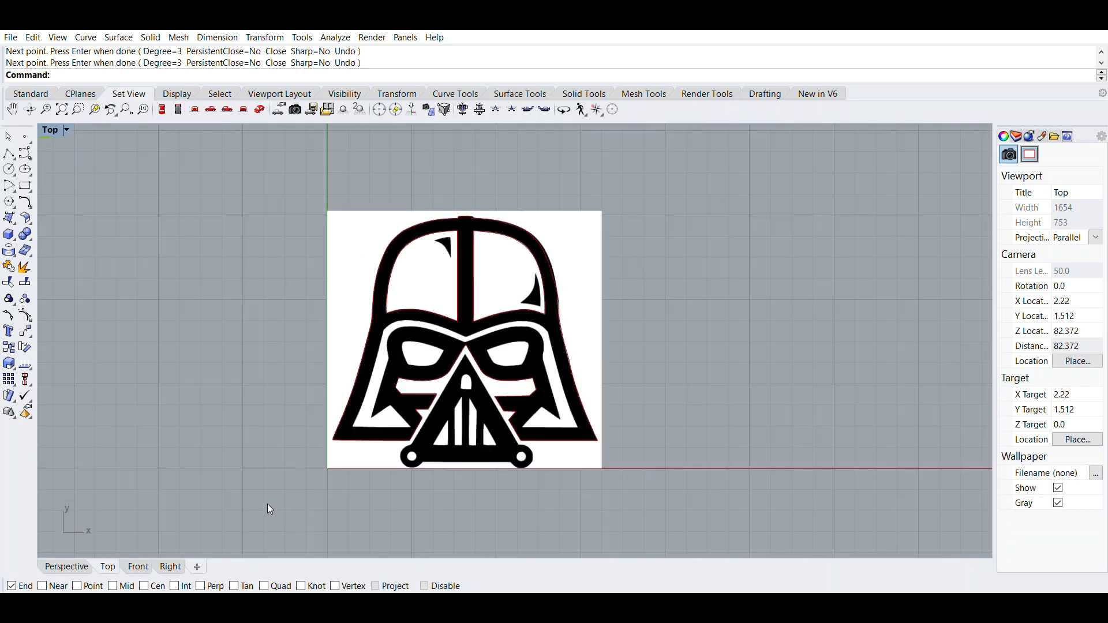
key(ctrl+alt+w)
key(ctrl+alt+s)
- Start a freeform curve at the highlight's left tip and trace its lower edge around the bottom tip
click(25, 153)
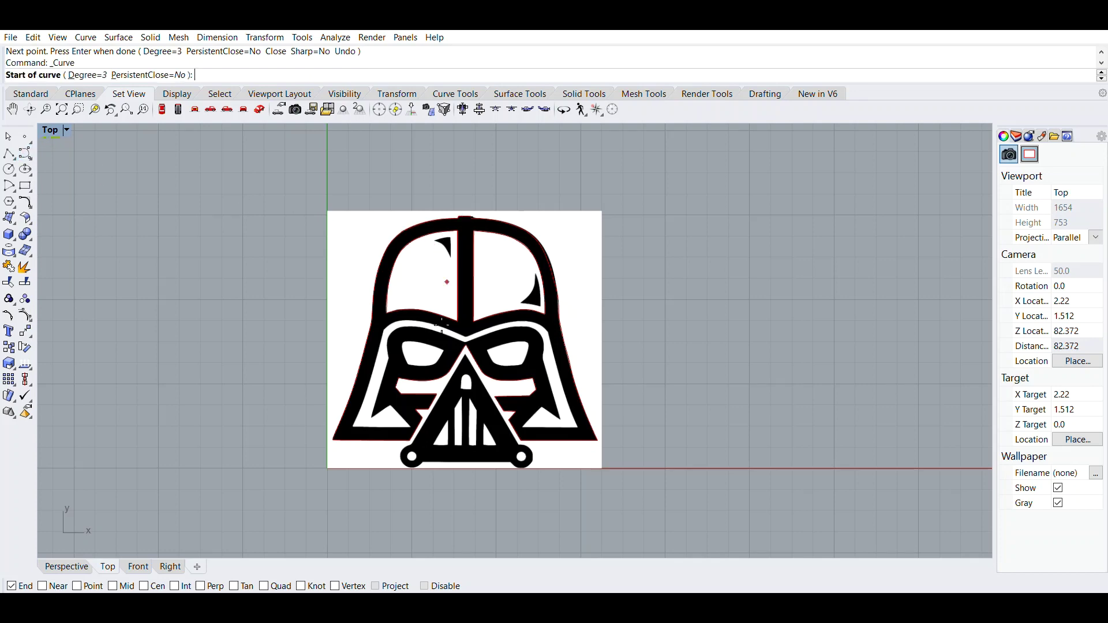
scroll(470, 252, up, 5)
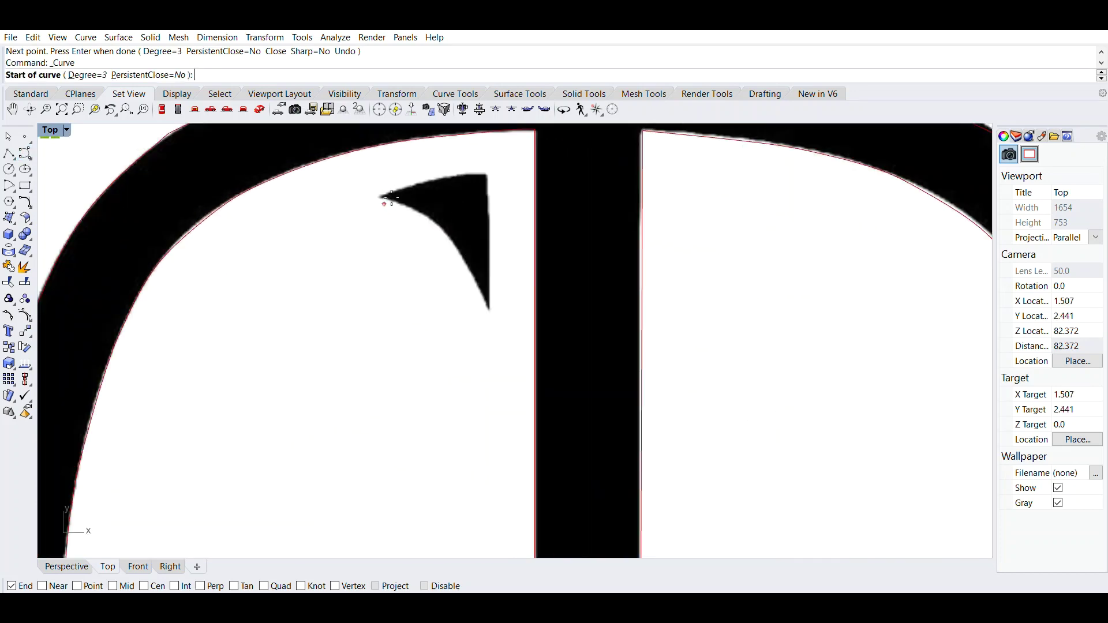
scroll(388, 195, up, 5)
click(378, 199)
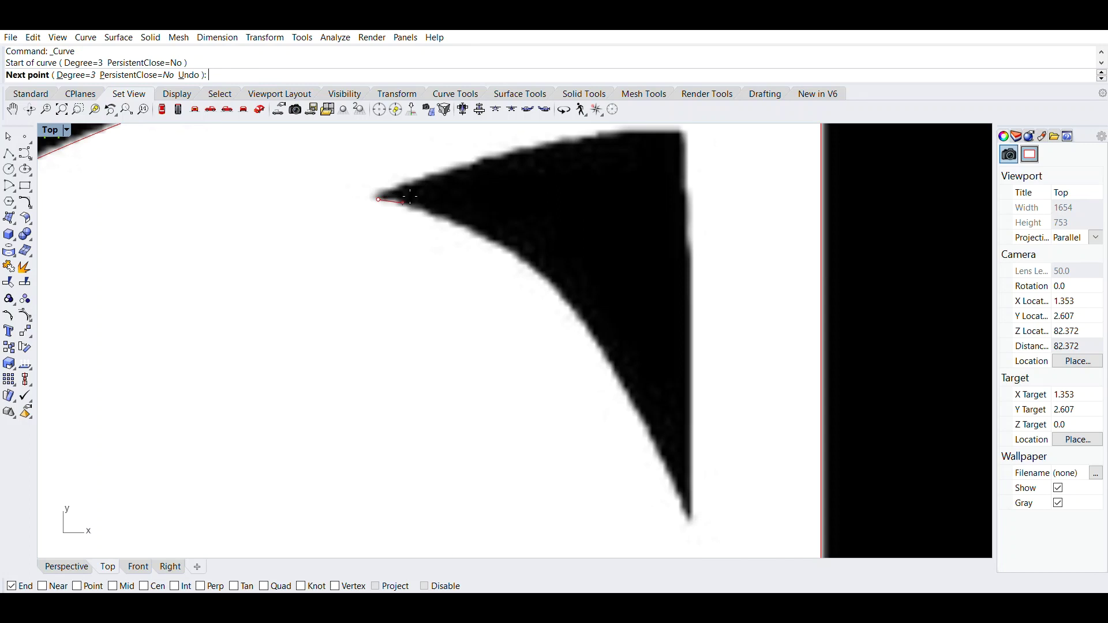
click(402, 202)
click(460, 226)
click(522, 256)
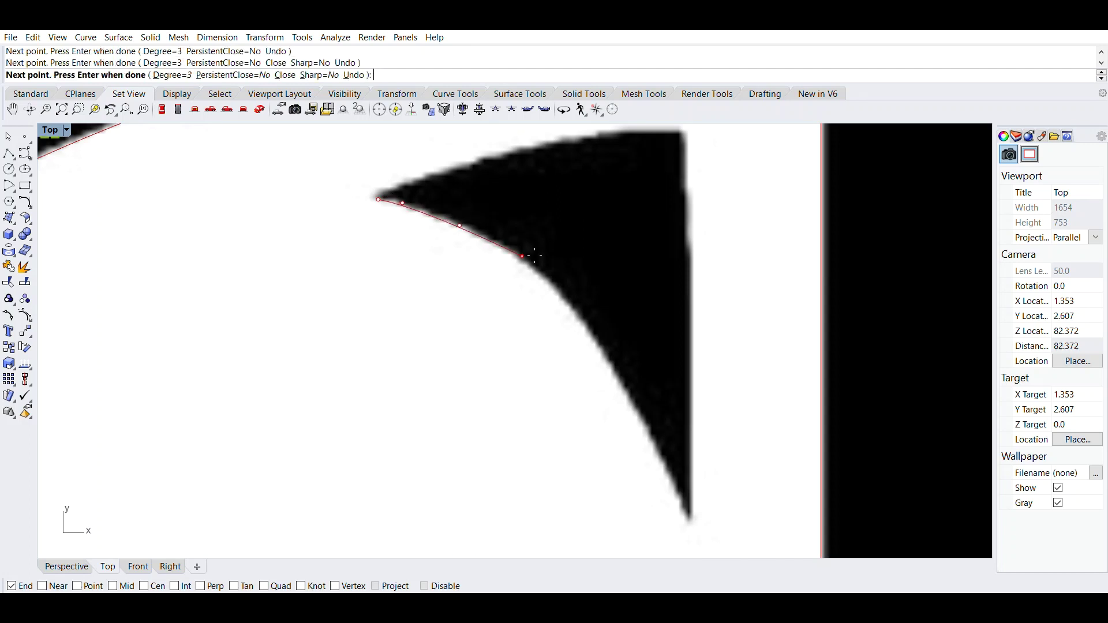
click(578, 315)
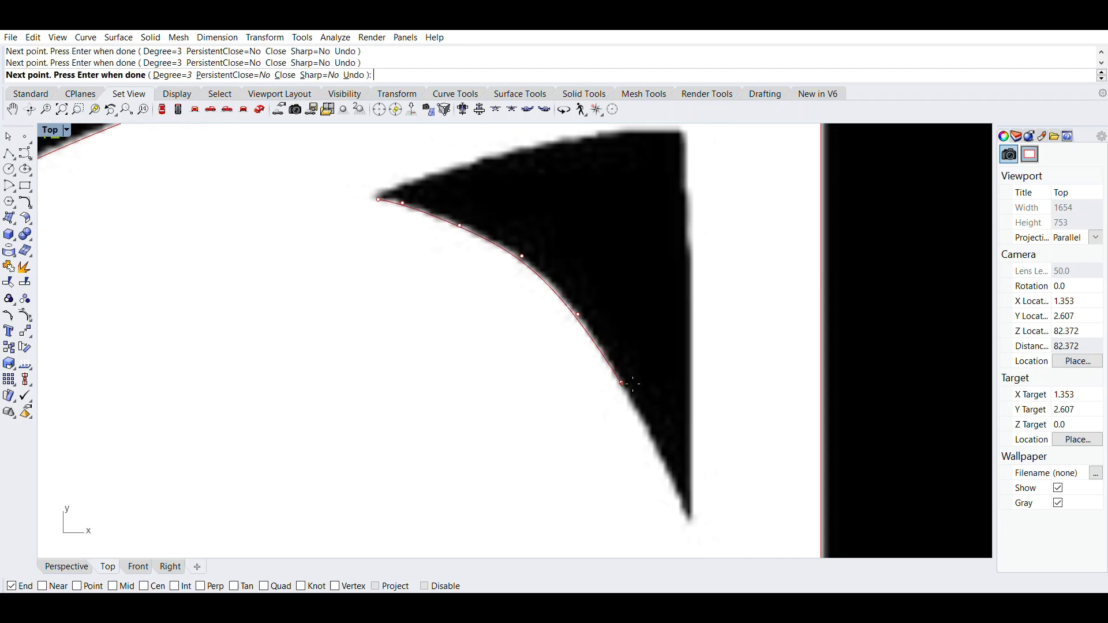
click(621, 382)
click(658, 448)
click(683, 513)
click(692, 521)
click(695, 518)
click(695, 514)
- Trace the highlight's top edge back to the left tip, removing a stray point, and finish the curve
click(683, 129)
click(676, 129)
click(669, 130)
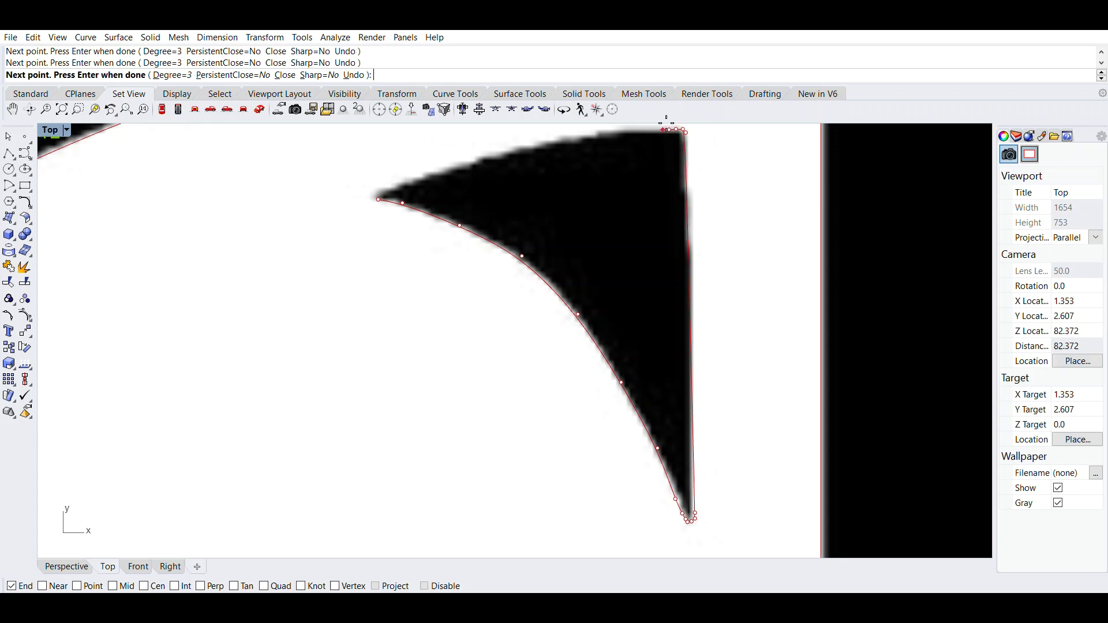
click(658, 129)
click(645, 130)
click(629, 132)
click(590, 137)
click(502, 151)
click(489, 153)
click(455, 164)
key(ctrl+z)
key(ctrl+z)
click(406, 187)
click(390, 187)
key(Return)
- Adjust the new highlight curve's control point at the left tip
click(435, 225)
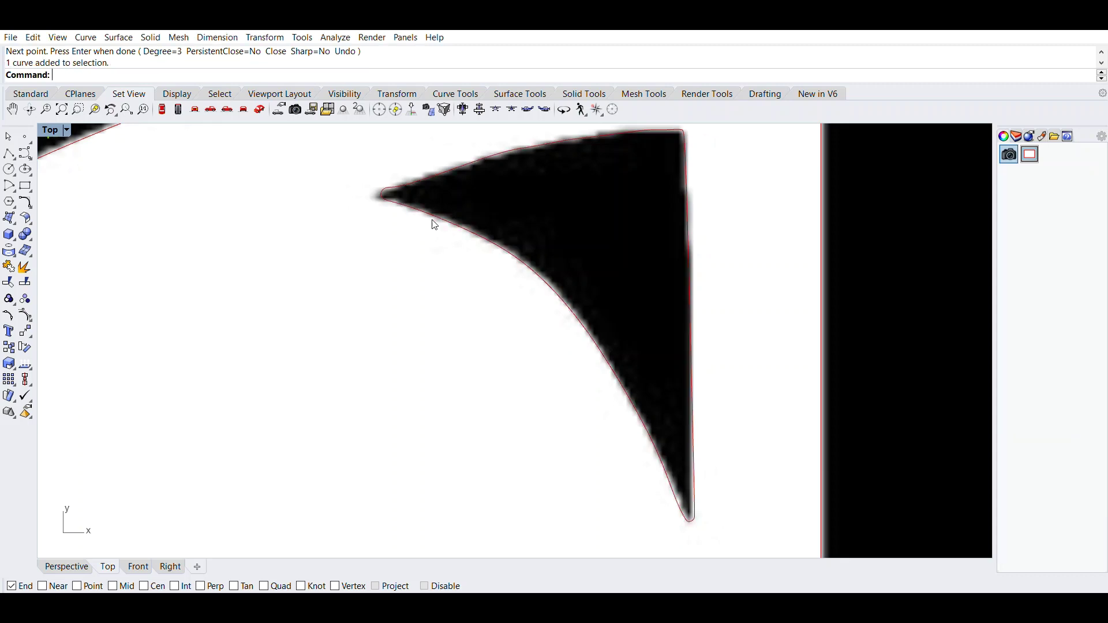
drag(381, 188, 379, 191)
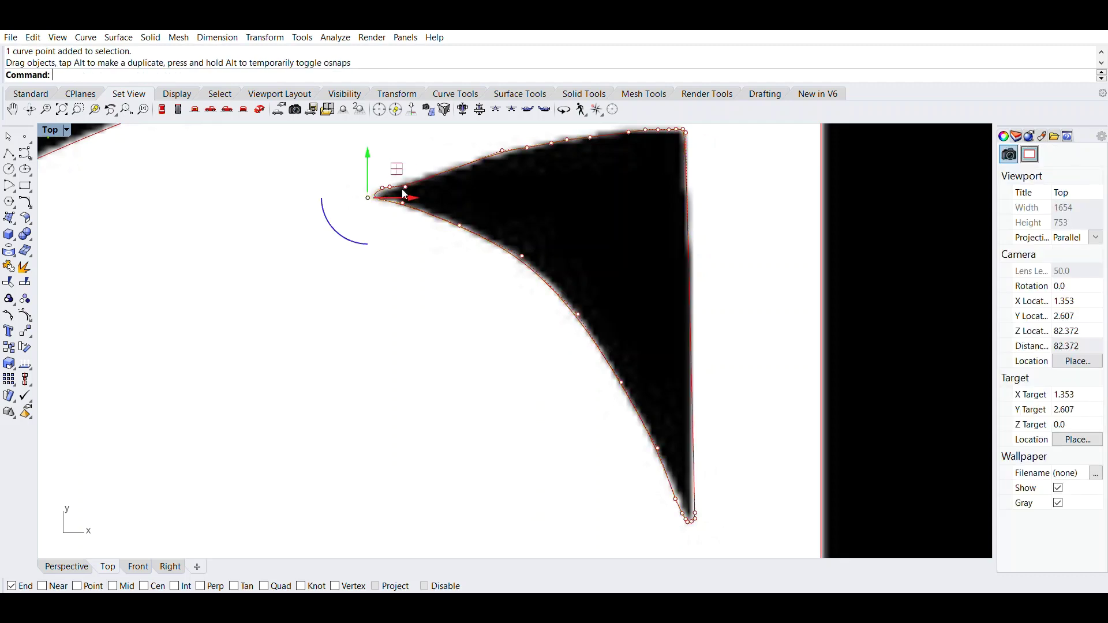
click(402, 199)
click(382, 188)
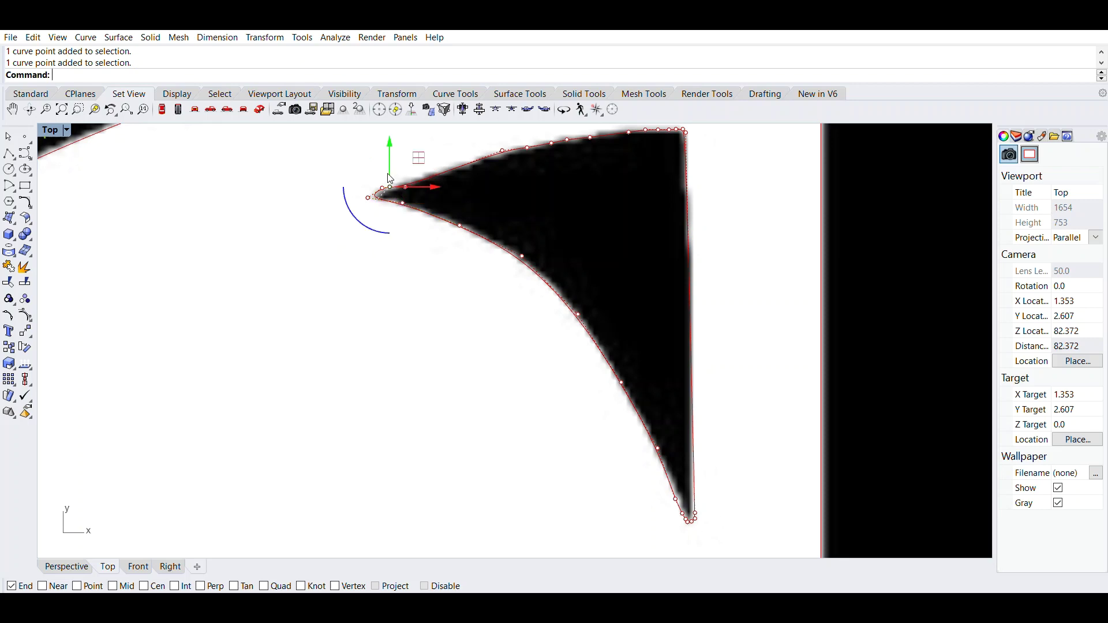
- Delete the helmet picture to check the curves alone, restore it with Ctrl+Z, and recentre the view
click(431, 260)
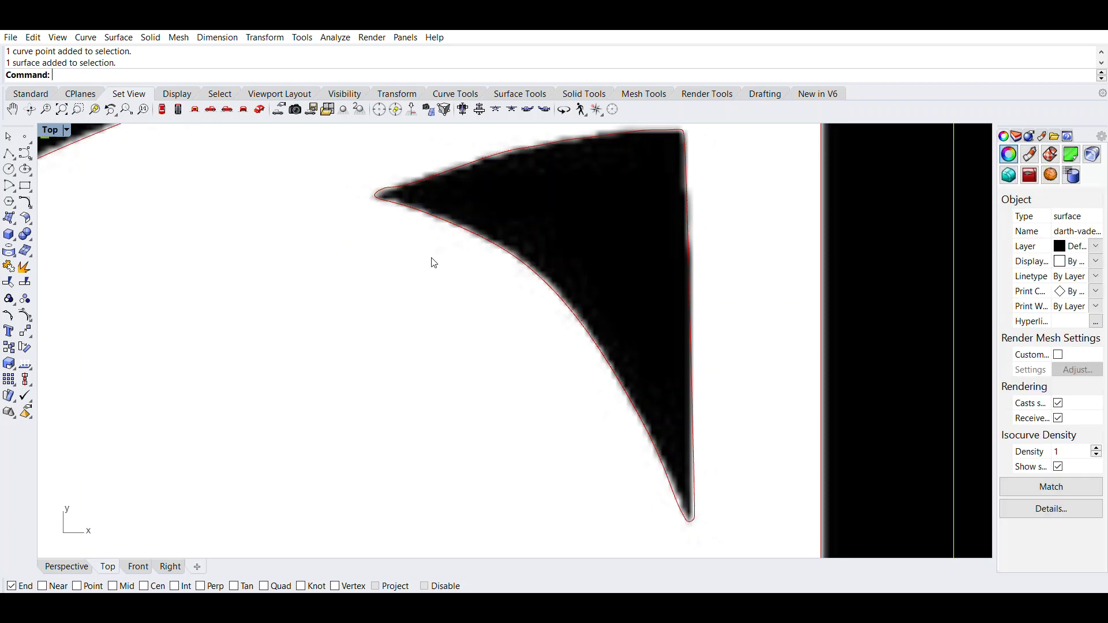
scroll(430, 261, down, 15)
scroll(348, 302, down, 4)
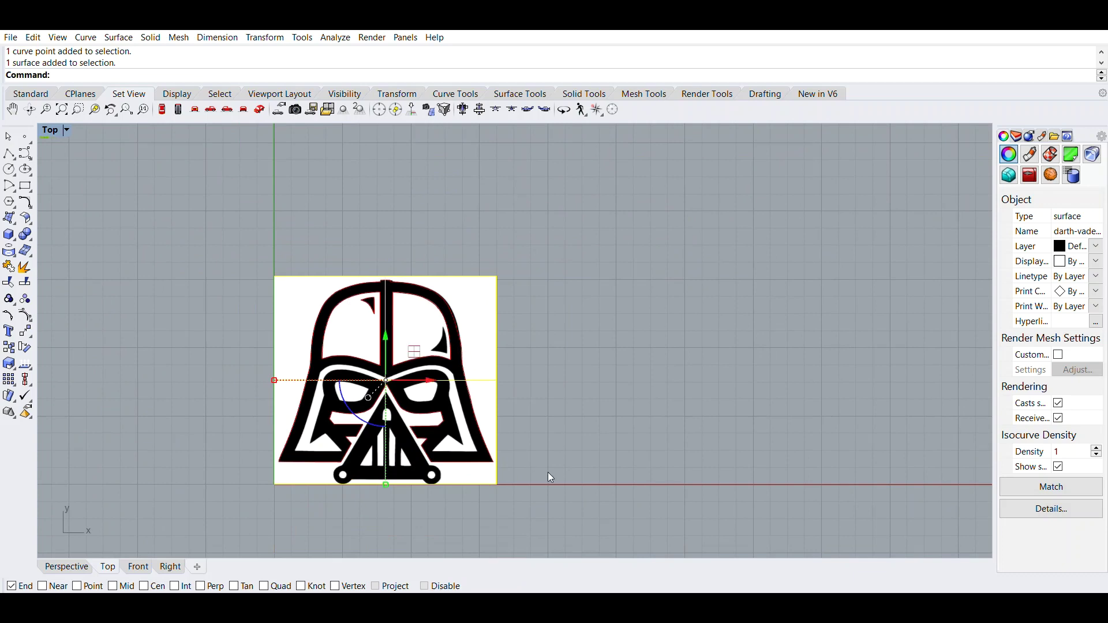
key(Delete)
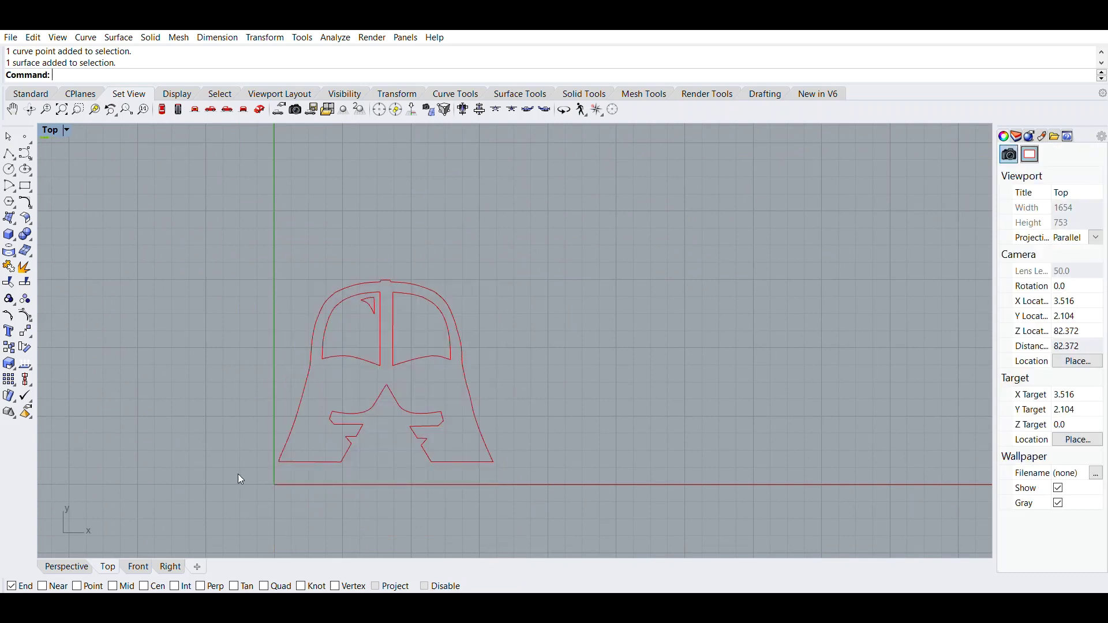
scroll(385, 289, up, 5)
scroll(401, 286, down, 4)
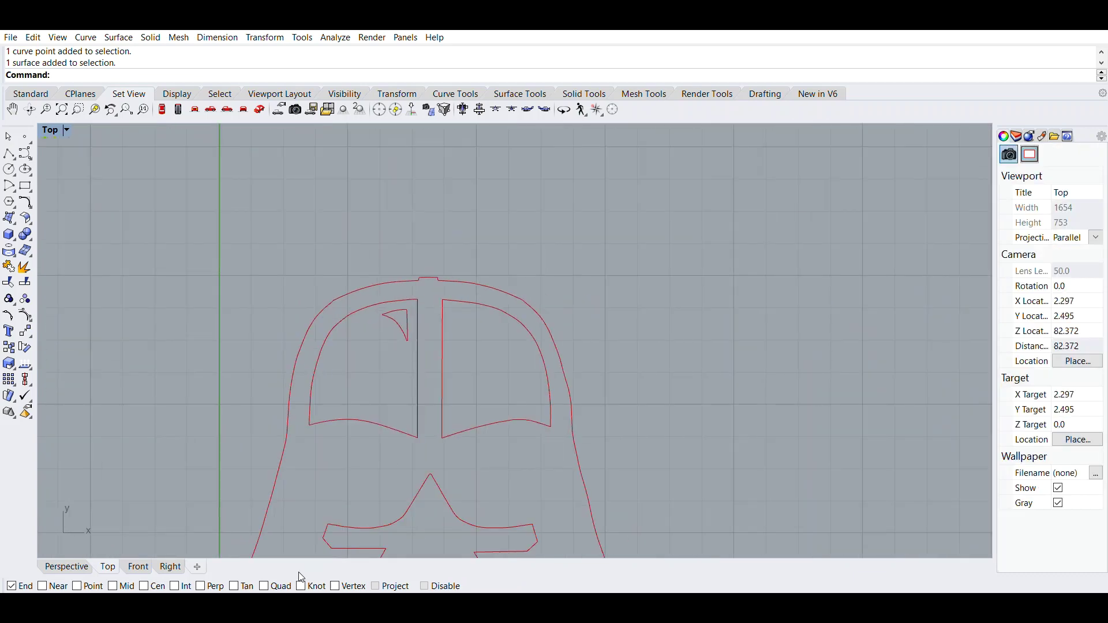
key(ctrl+z)
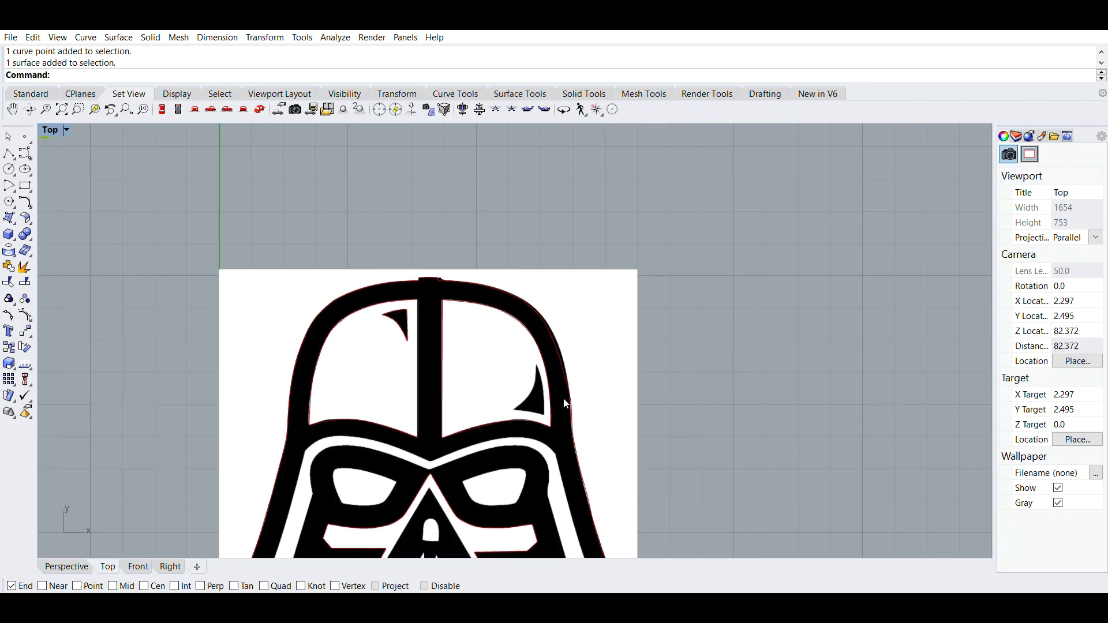
scroll(879, 252, down, 4)
right_drag(812, 340, 695, 279)
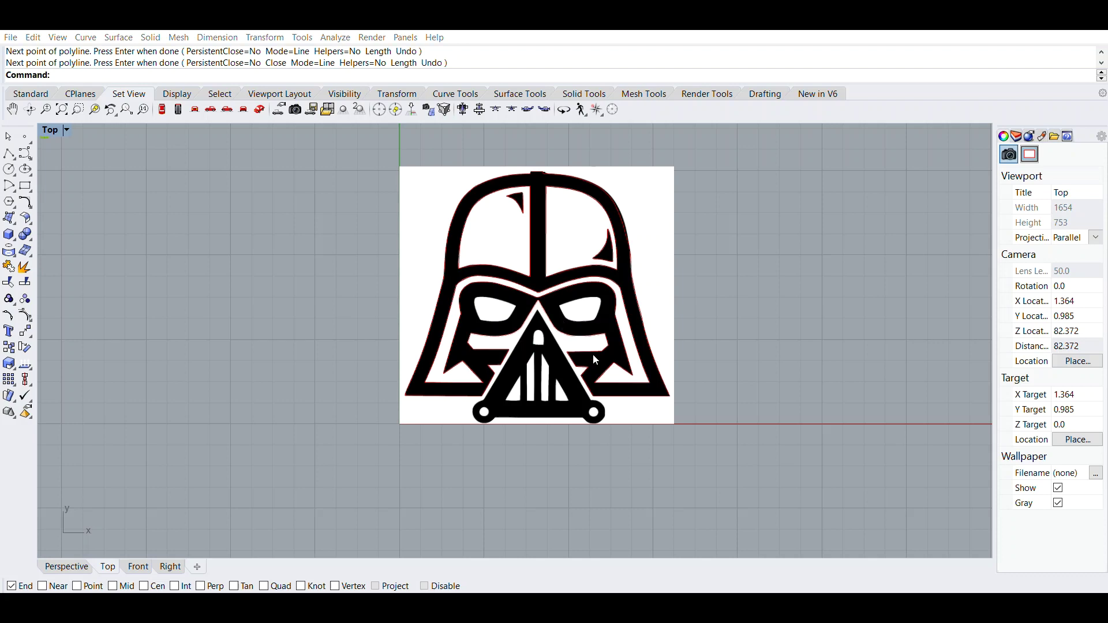
click(553, 328)
click(495, 470)
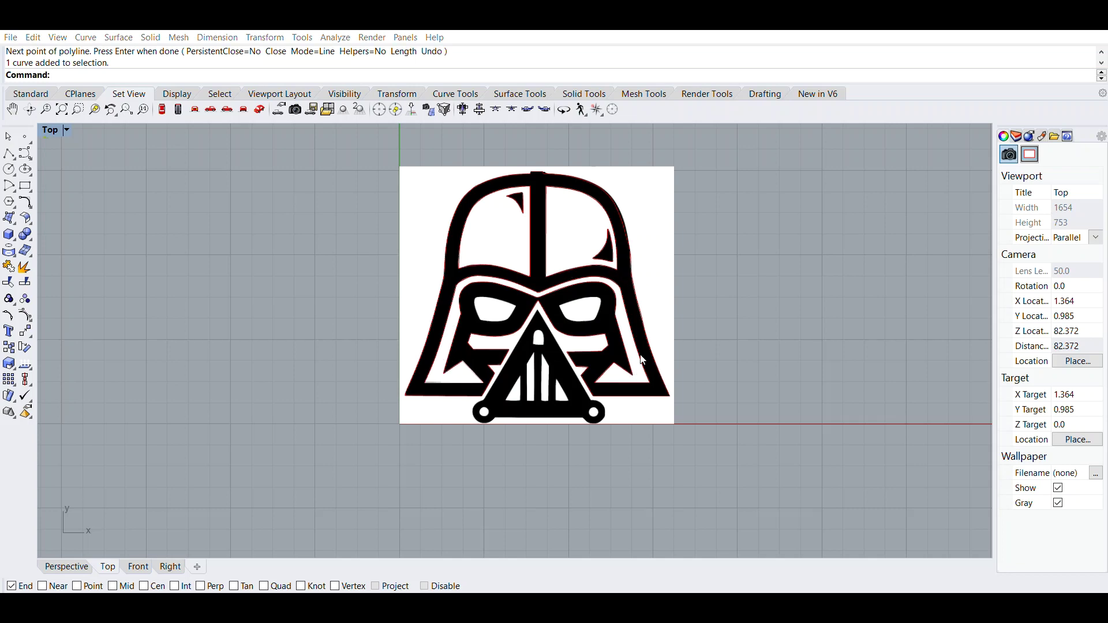
scroll(640, 378, up, 2)
scroll(645, 372, up, 3)
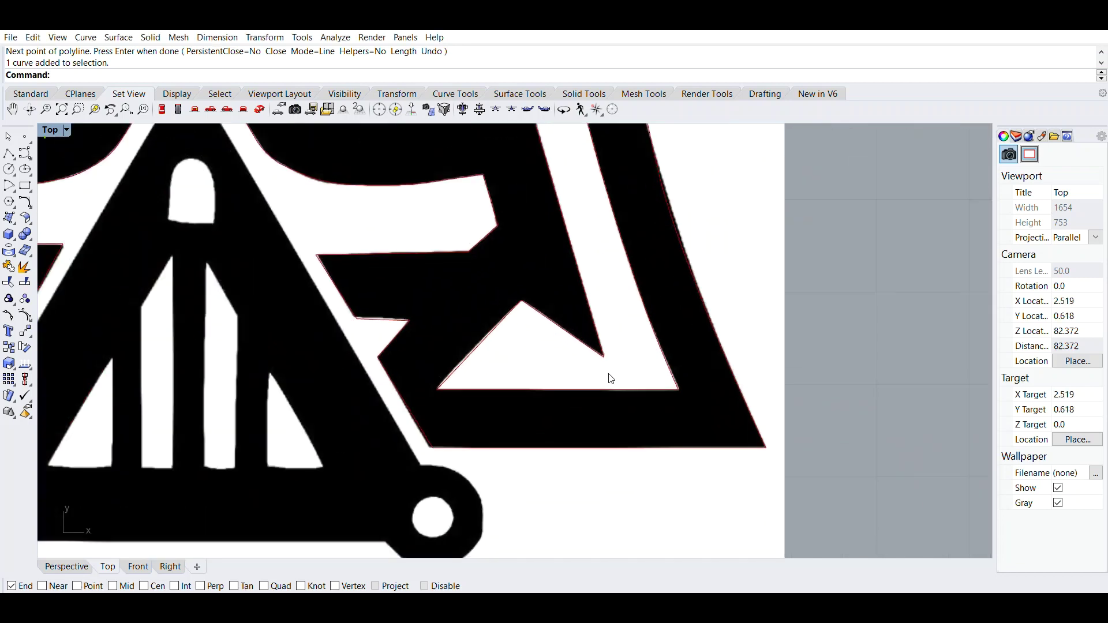
scroll(651, 329, down, 5)
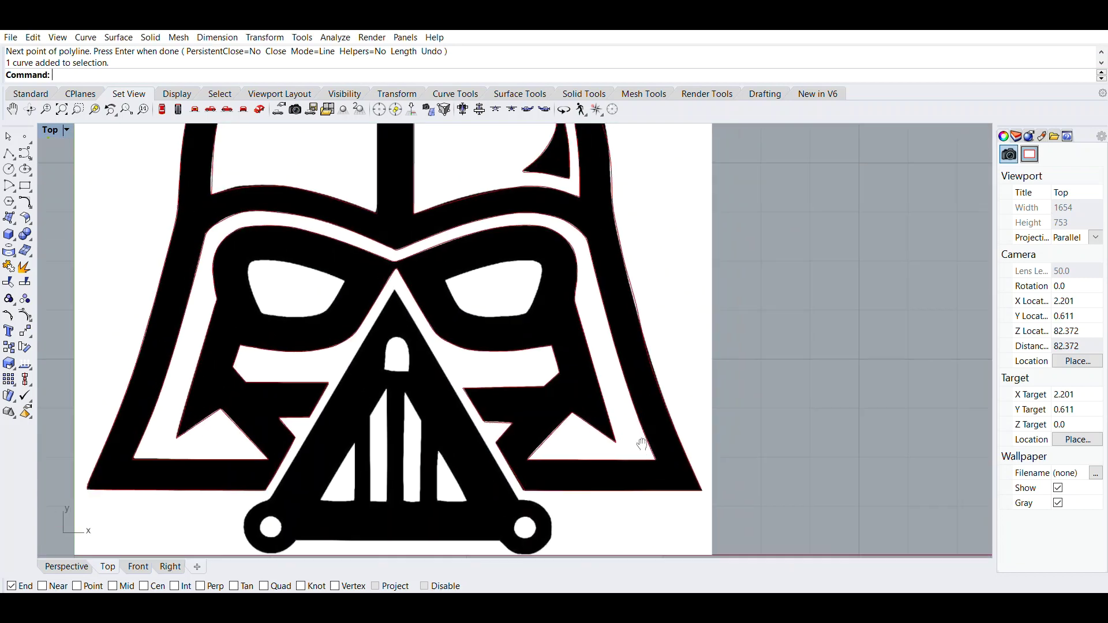
scroll(608, 365, up, 3)
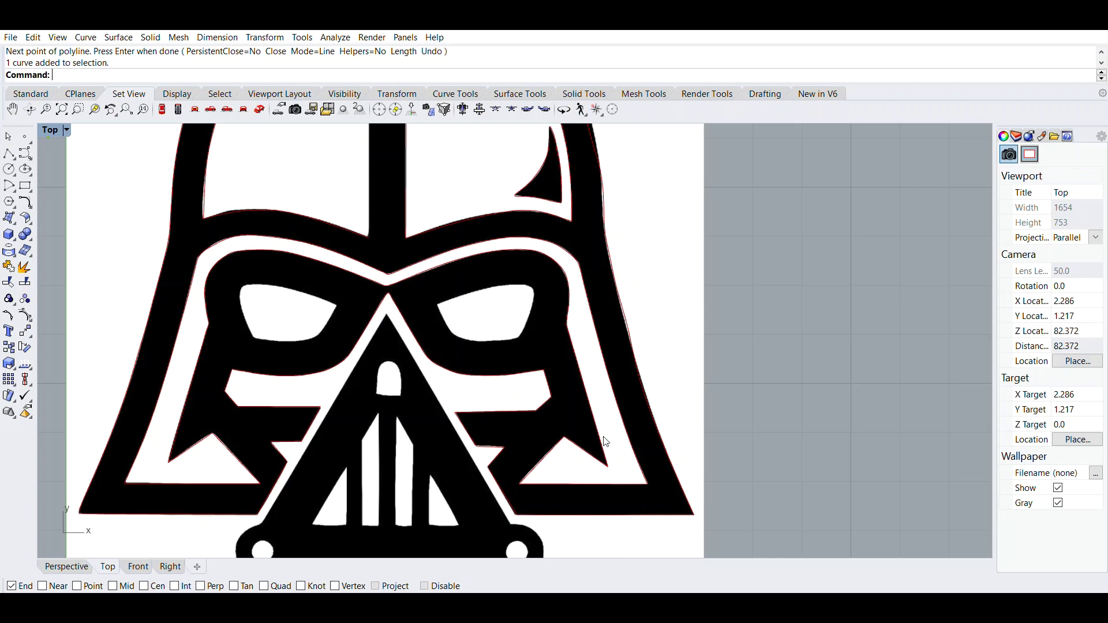
scroll(430, 374, down, 5)
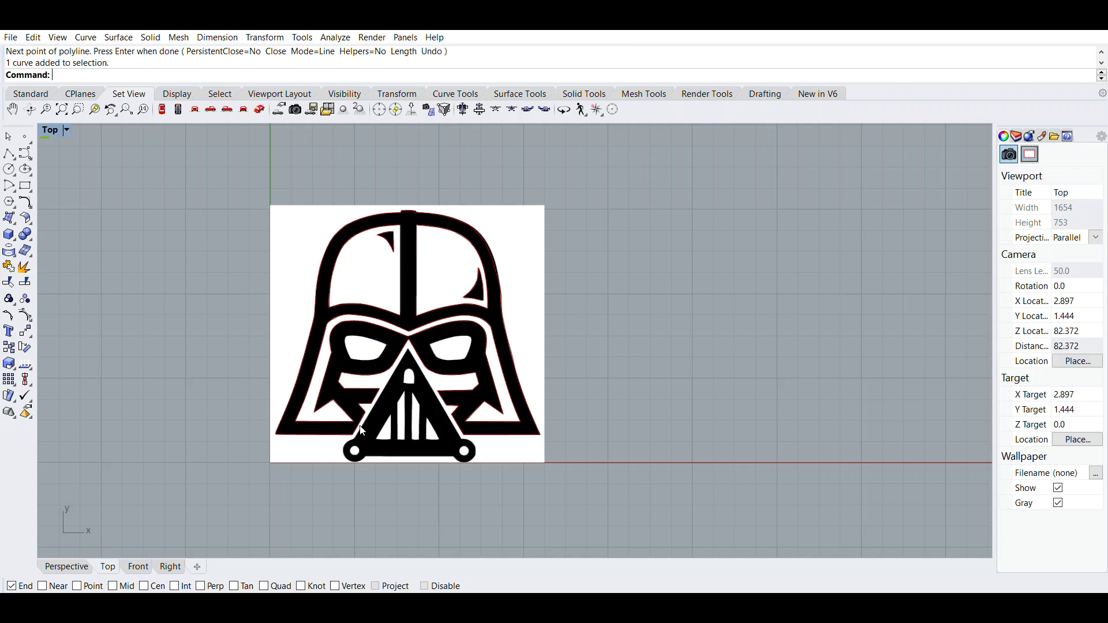
- Trace the small hole in the lower-left lug with a three-point circle
click(14, 173)
click(67, 158)
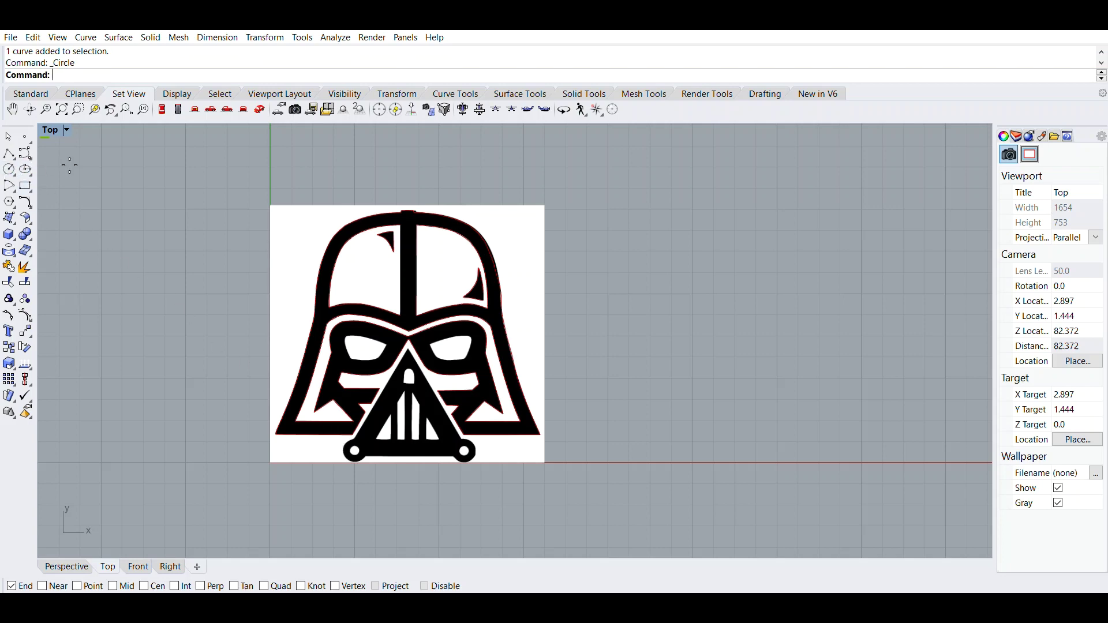
scroll(379, 436, up, 10)
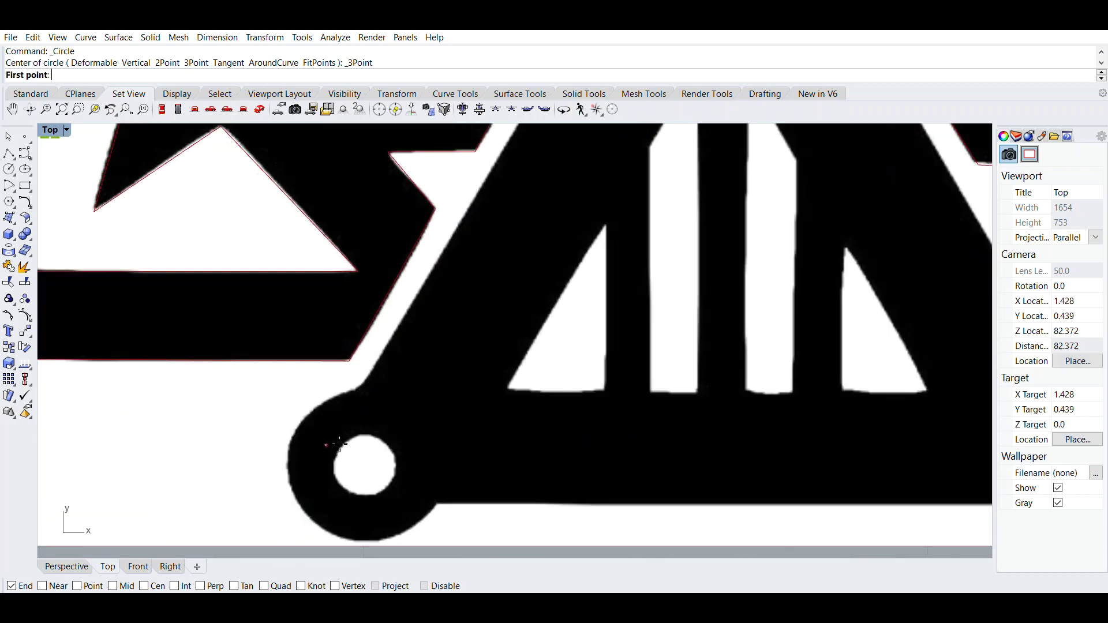
scroll(319, 379, up, 4)
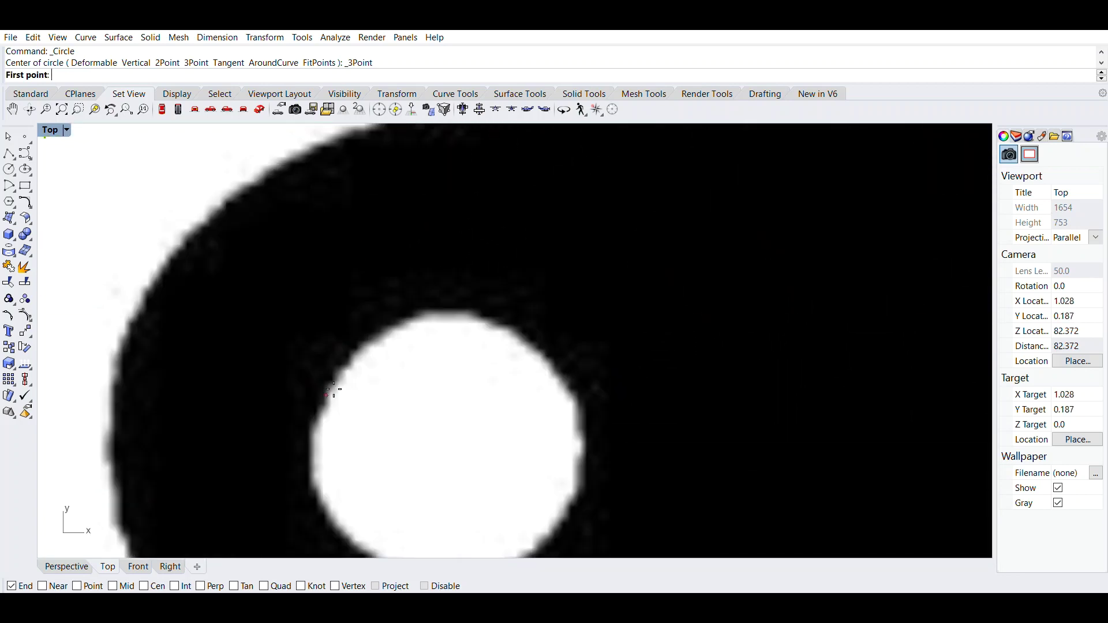
click(328, 395)
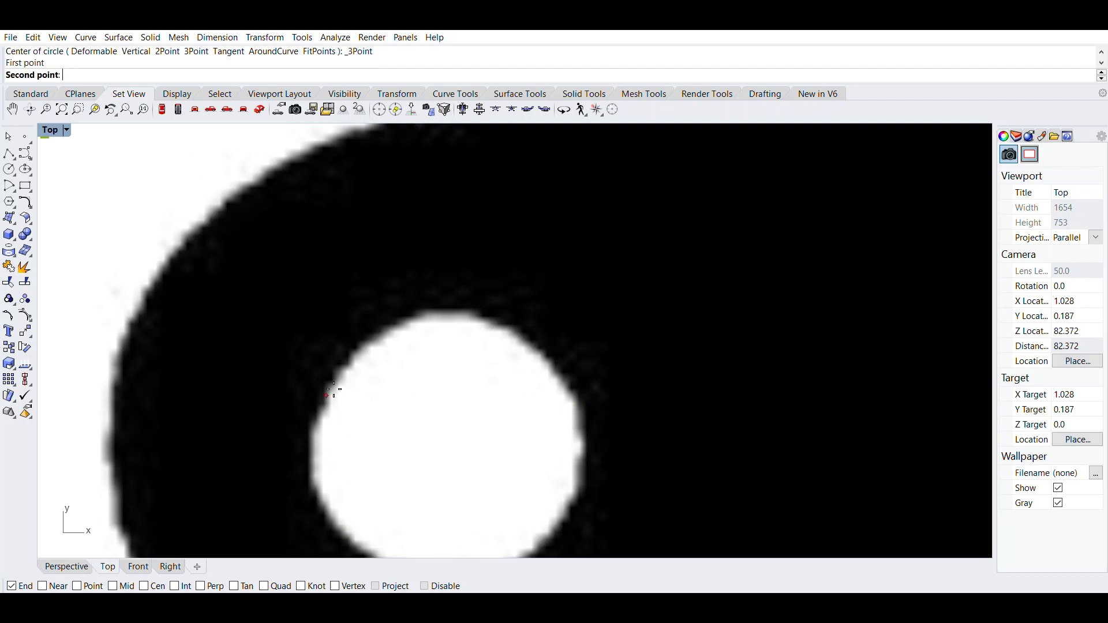
click(553, 367)
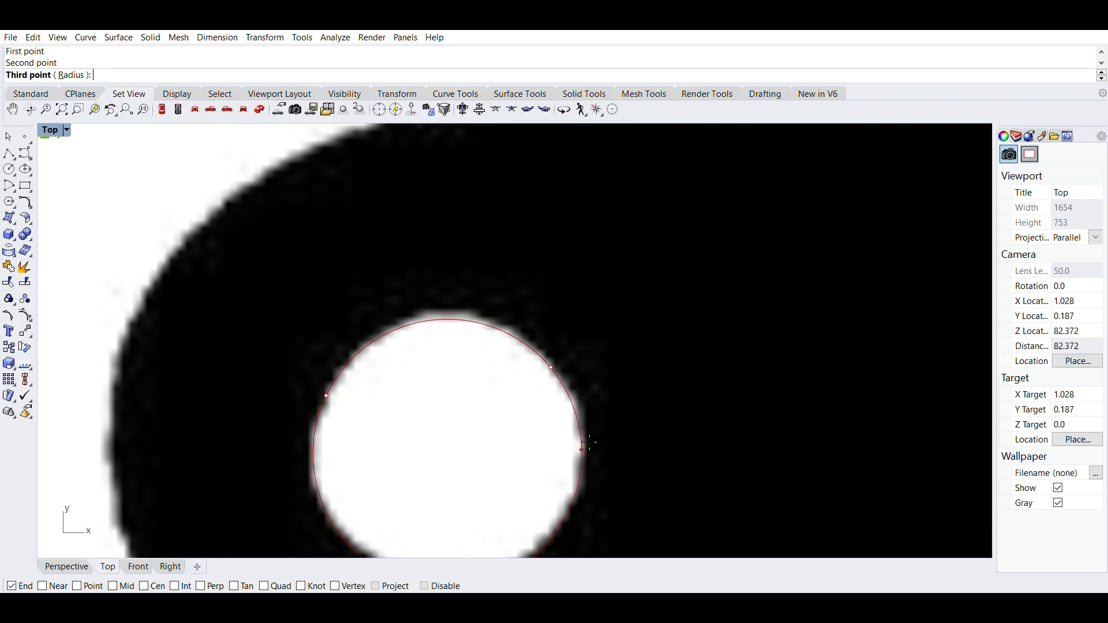
click(574, 414)
- Nudge the hole circle slightly with the gumball so it fits the hole
scroll(574, 414, down, 8)
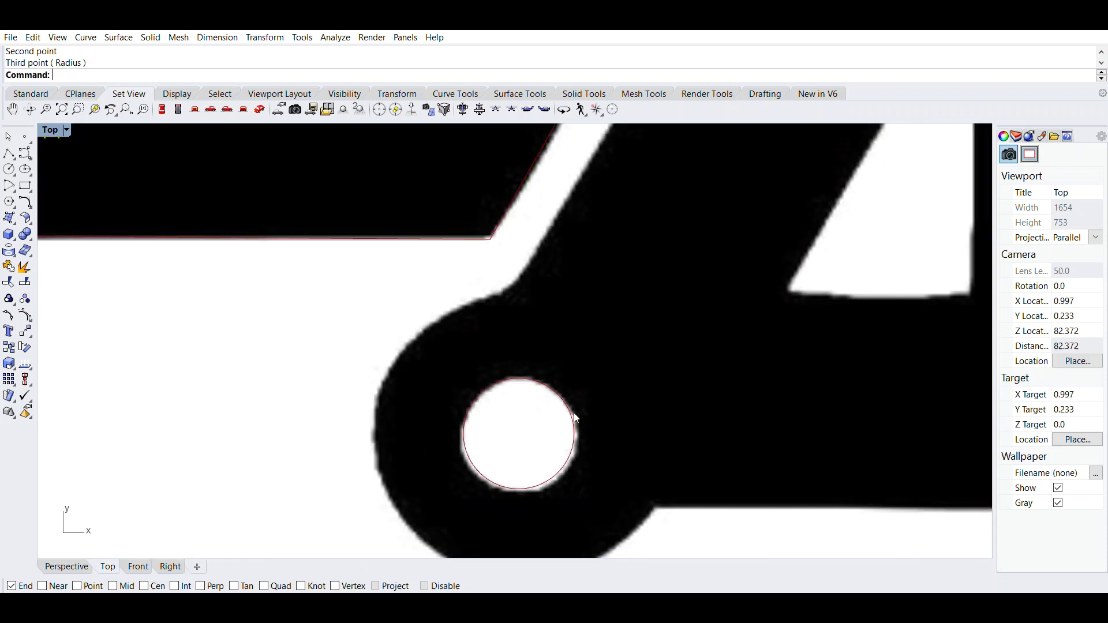
right_drag(574, 414, 403, 338)
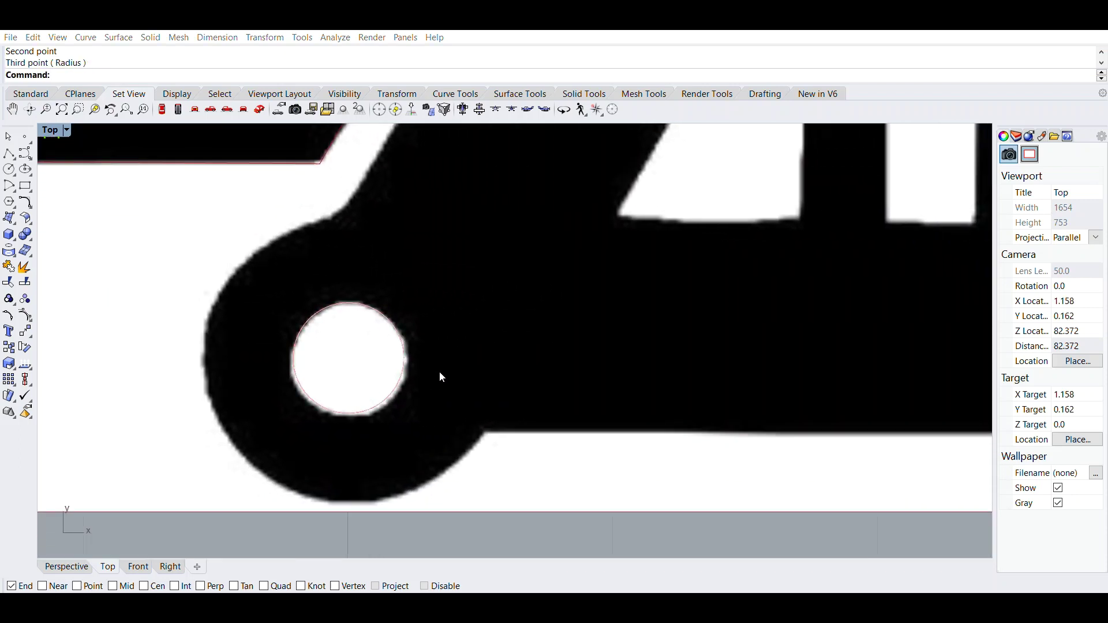
click(406, 358)
drag(396, 344, 398, 348)
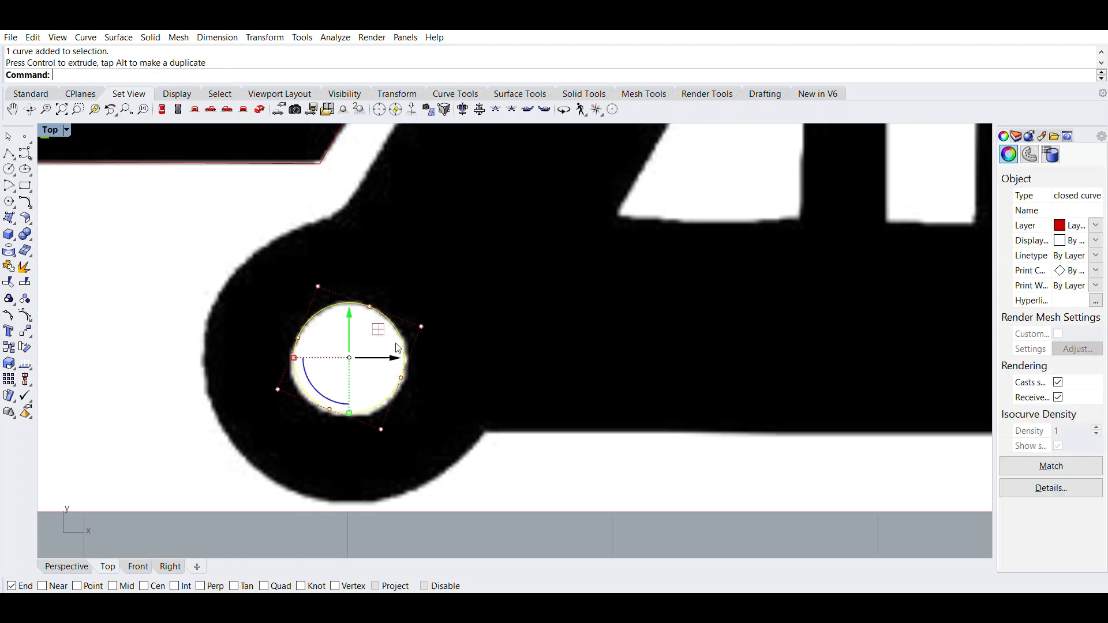
- Draw a stray circle below the picture, then delete it
click(7, 168)
scroll(101, 185, down, 6)
click(333, 422)
click(393, 416)
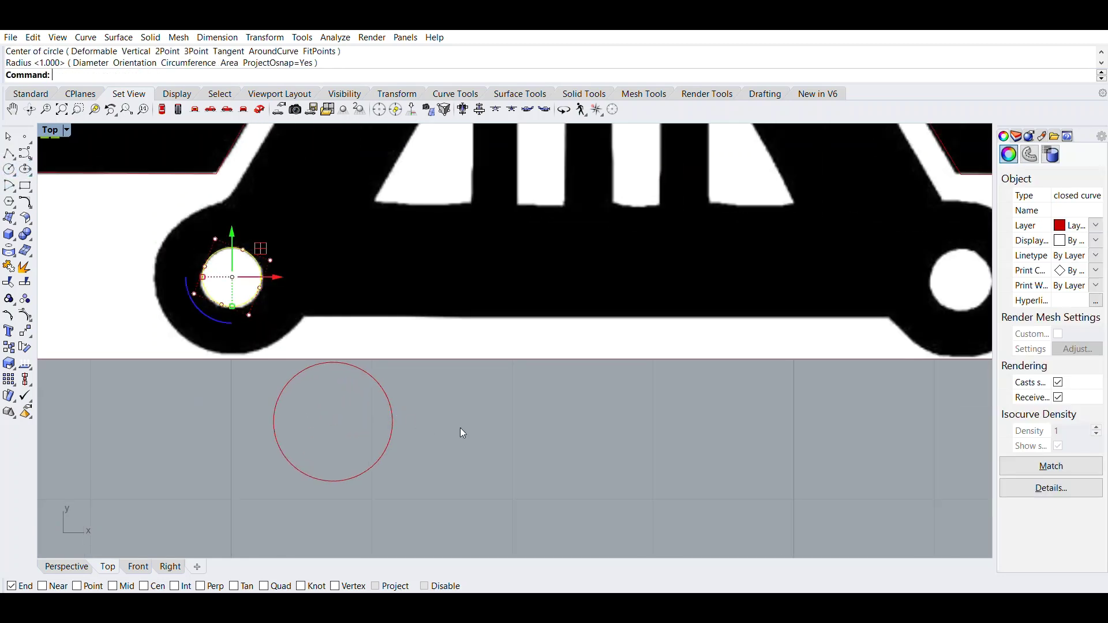
click(389, 382)
key(Delete)
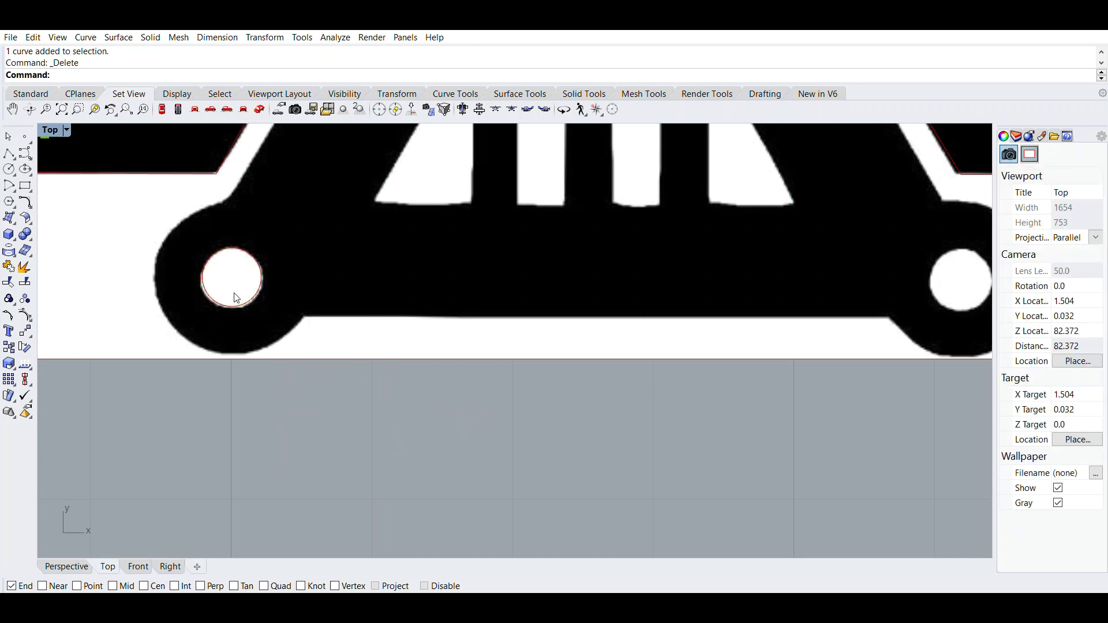
- Show and hide the left hole circle's control points with PointsOn/PointsOff, then copy the circle
click(253, 298)
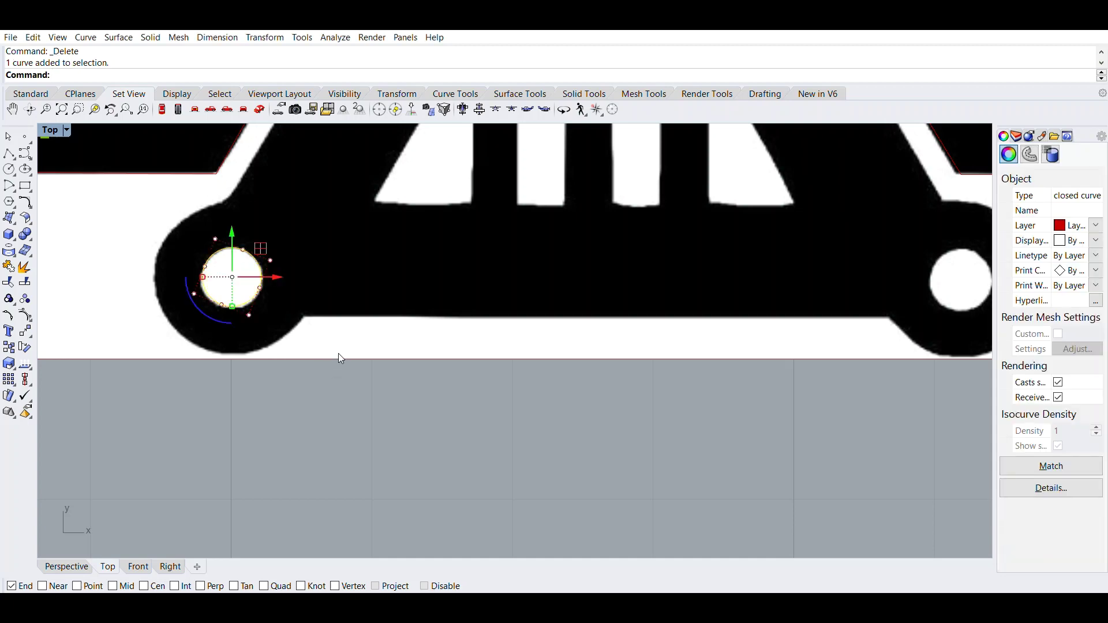
text(Po)
text(it)
text(ntsOn)
key(Return)
text(P)
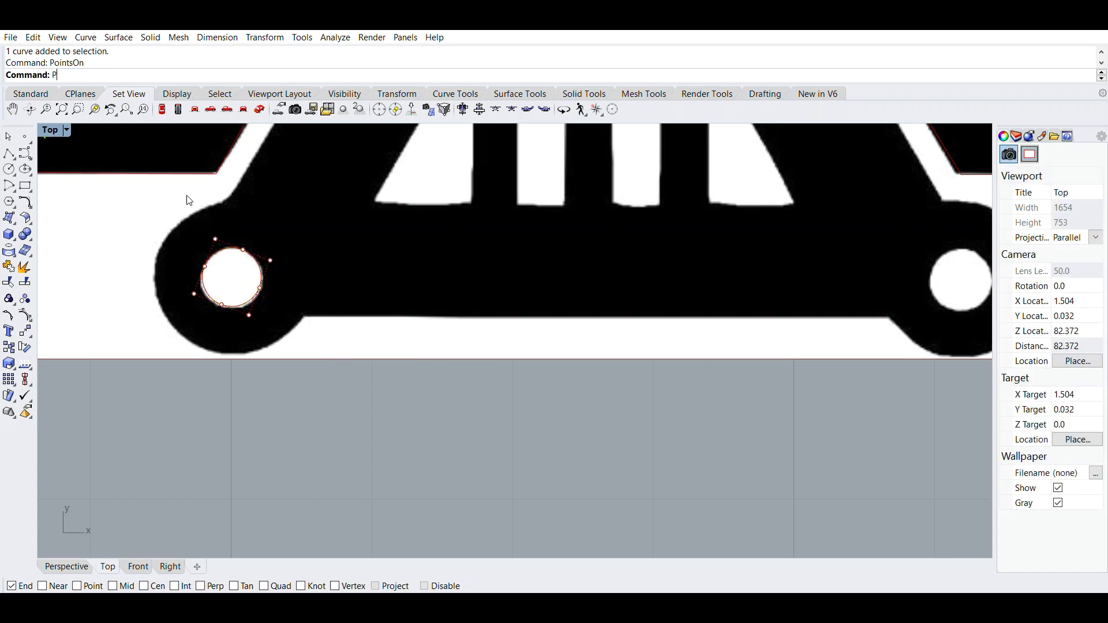
text(ointsOff)
key(Return)
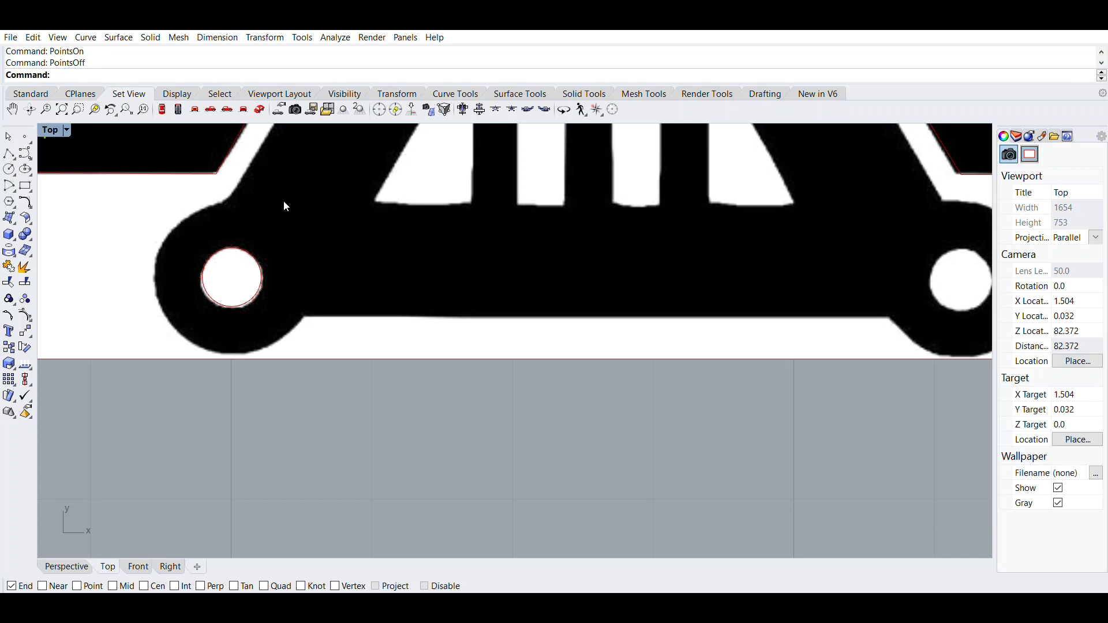
drag(289, 319, 248, 289)
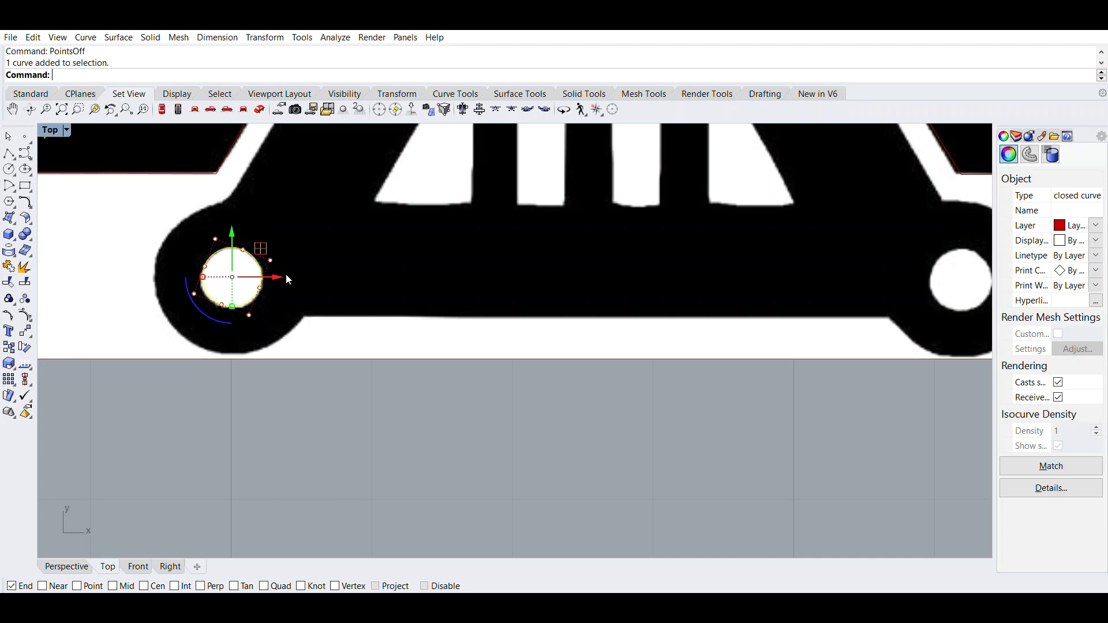
key(ctrl+c)
- Paste the duplicate circle and drag it right and down onto the right lug's hole
key(ctrl+v)
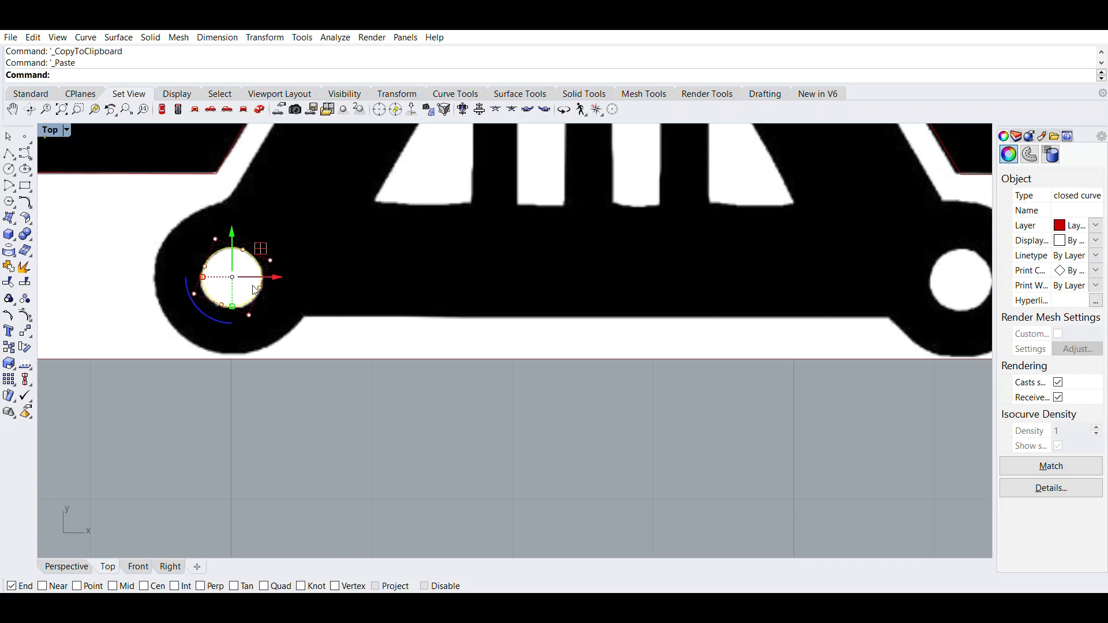
click(297, 389)
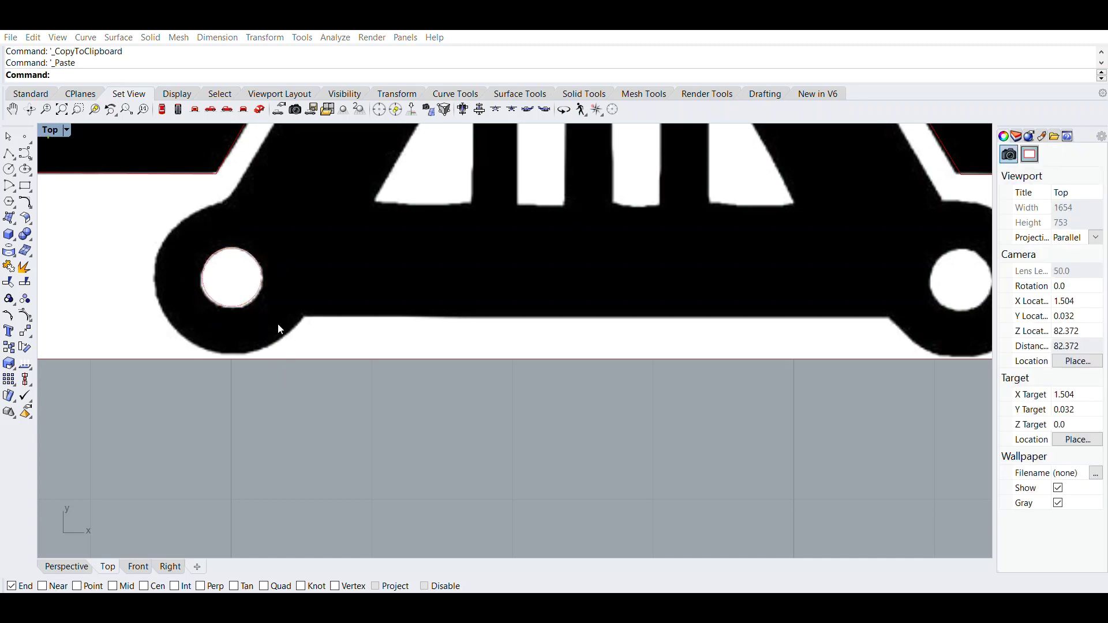
click(266, 275)
drag(273, 267, 995, 289)
right_drag(882, 351, 653, 375)
drag(773, 298, 783, 290)
drag(732, 245, 734, 247)
- Shift the right hole circle slightly left to center it, then zoom out to the whole helmet
click(546, 410)
scroll(547, 411, down, 3)
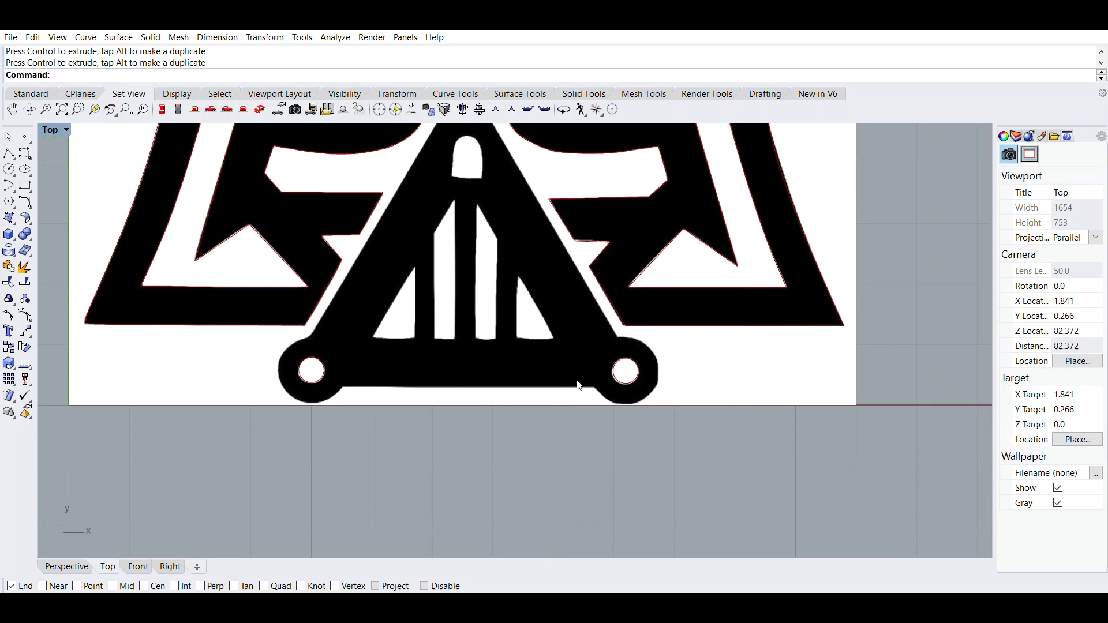
click(636, 361)
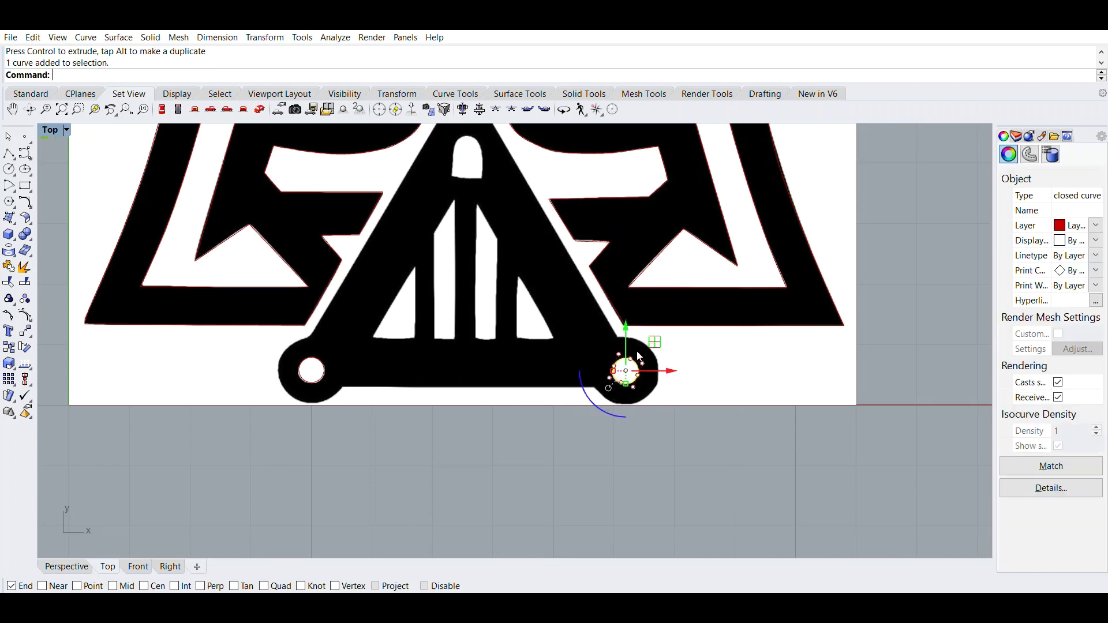
scroll(651, 362, up, 5)
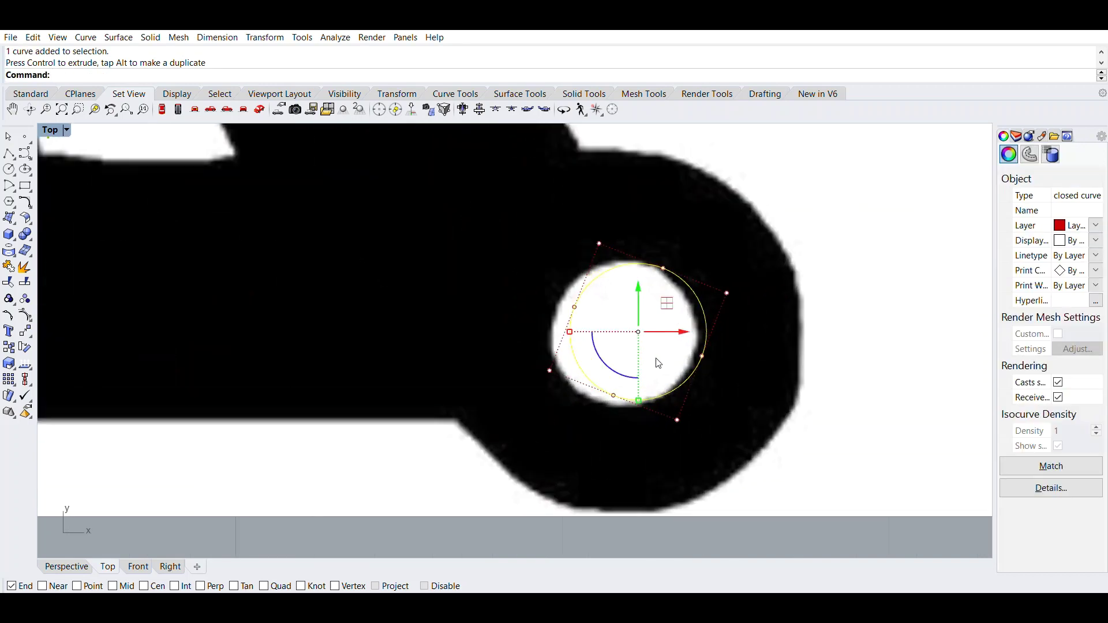
drag(682, 319, 669, 322)
click(442, 516)
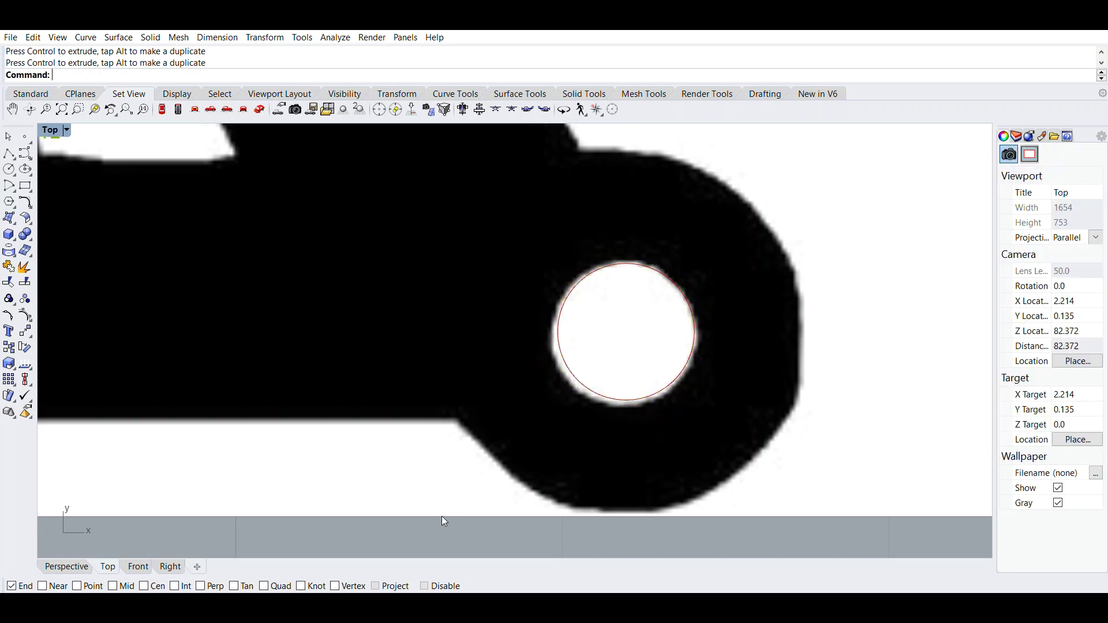
scroll(491, 448, down, 8)
right_drag(495, 445, 537, 404)
scroll(531, 376, down, 5)
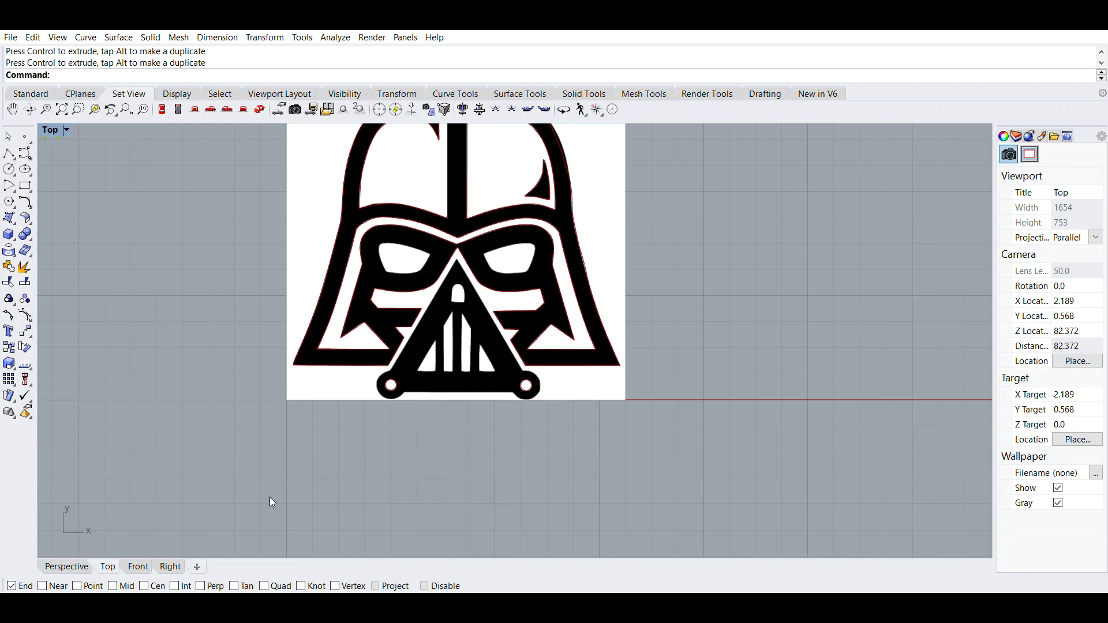
- Hide the background bitmap with Ctrl+Alt+W and zoom around to inspect the red outlines alone
key(ctrl+alt+w)
scroll(473, 398, up, 4)
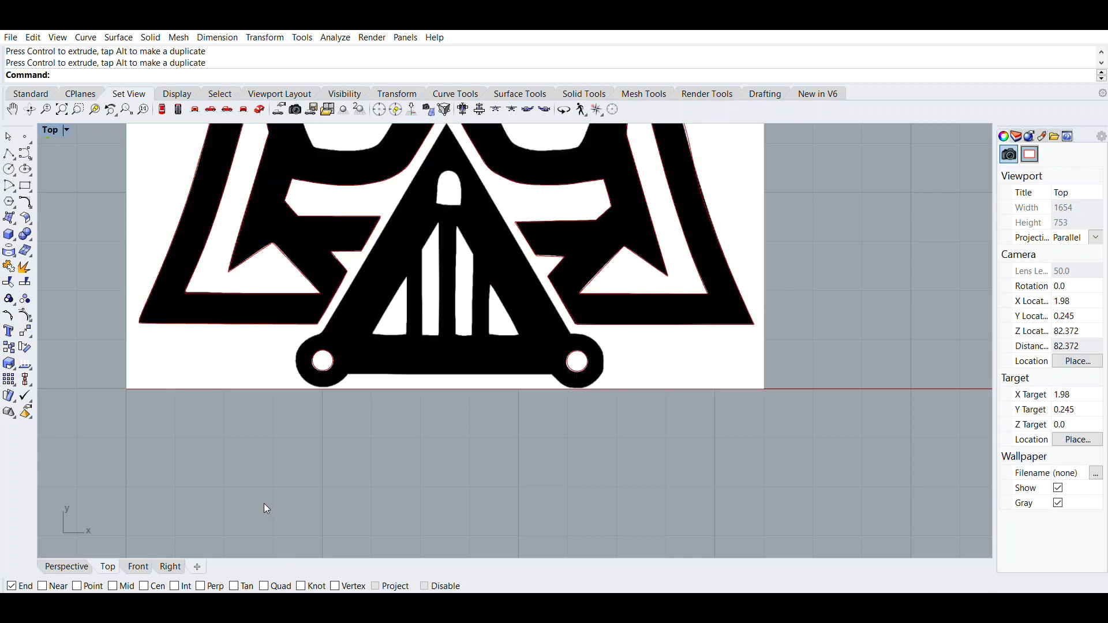
scroll(401, 466, down, 5)
scroll(421, 488, up, 5)
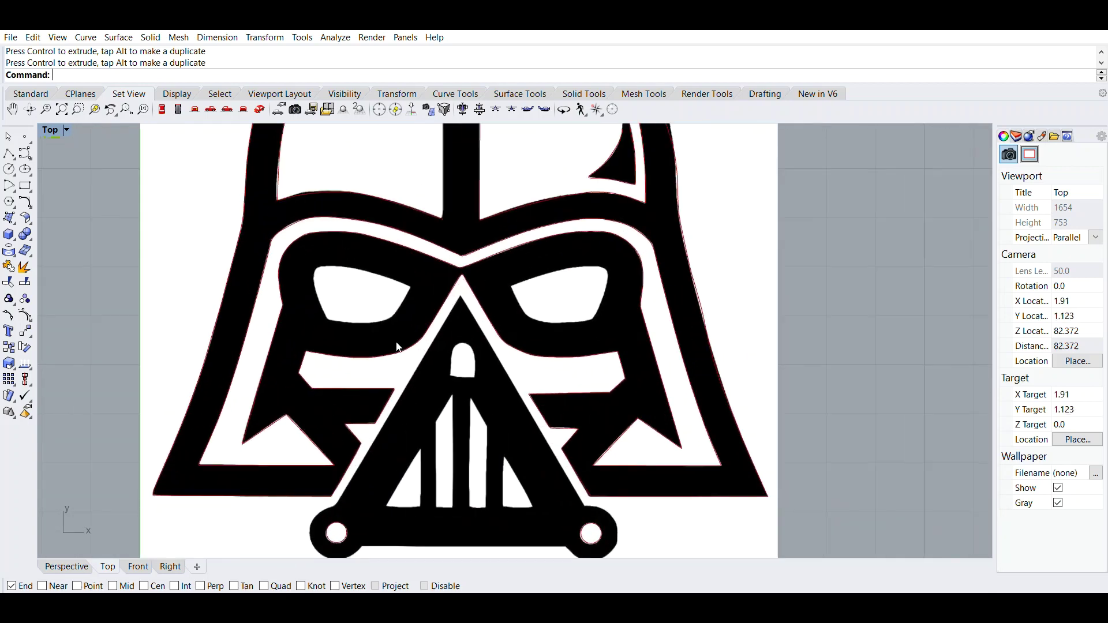
scroll(352, 306, down, 3)
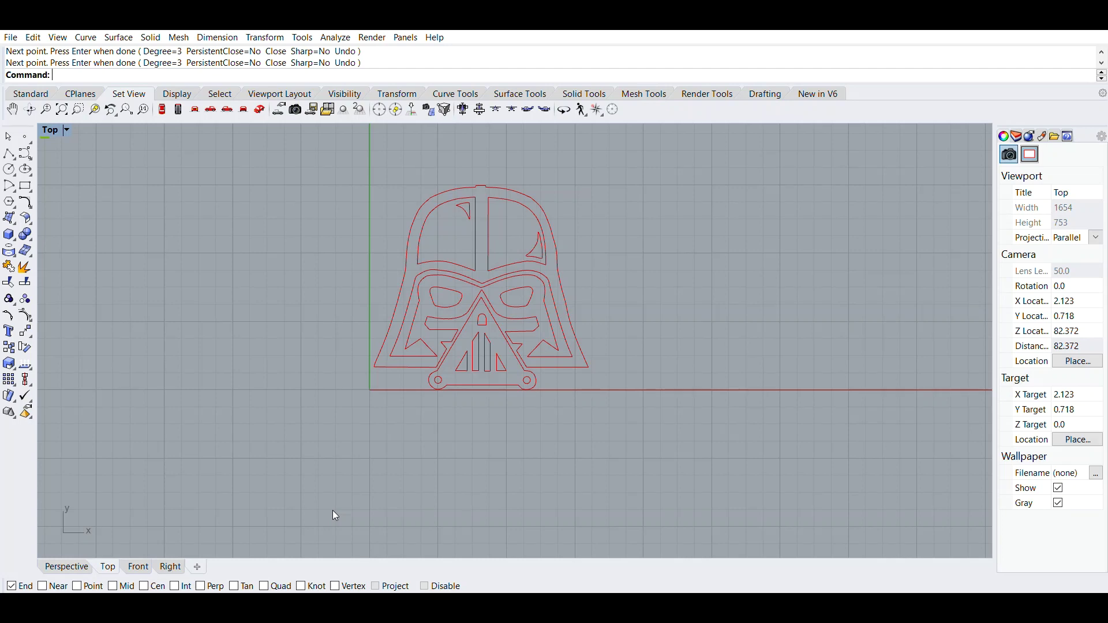
- Zoom in to inspect the traced curves, then turn the helmet reference bitmap back on
scroll(449, 341, up, 6)
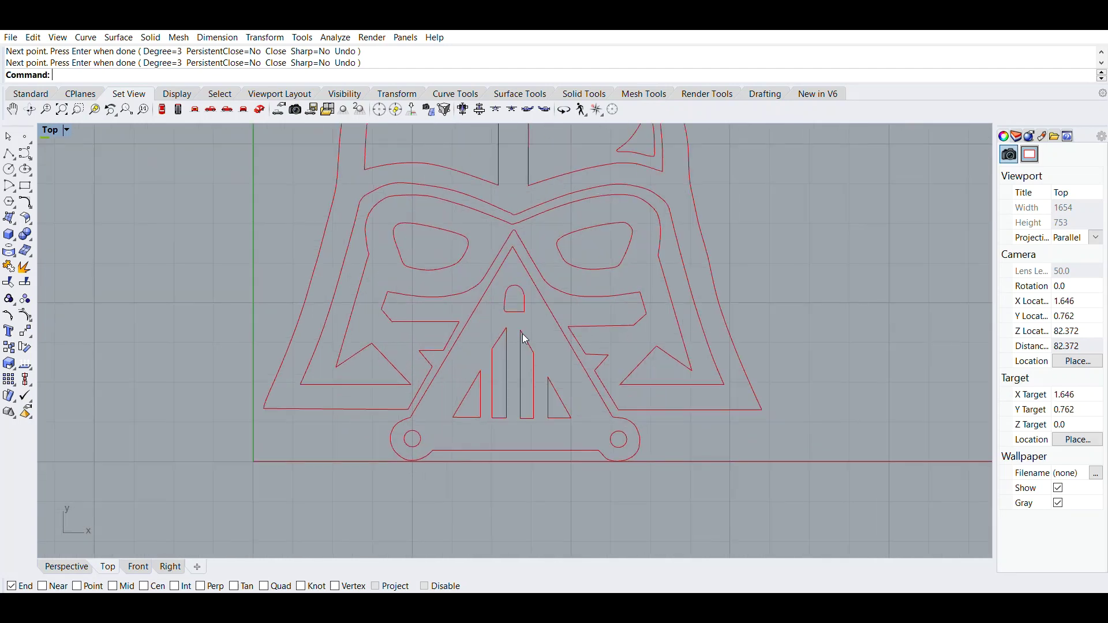
scroll(522, 334, up, 1)
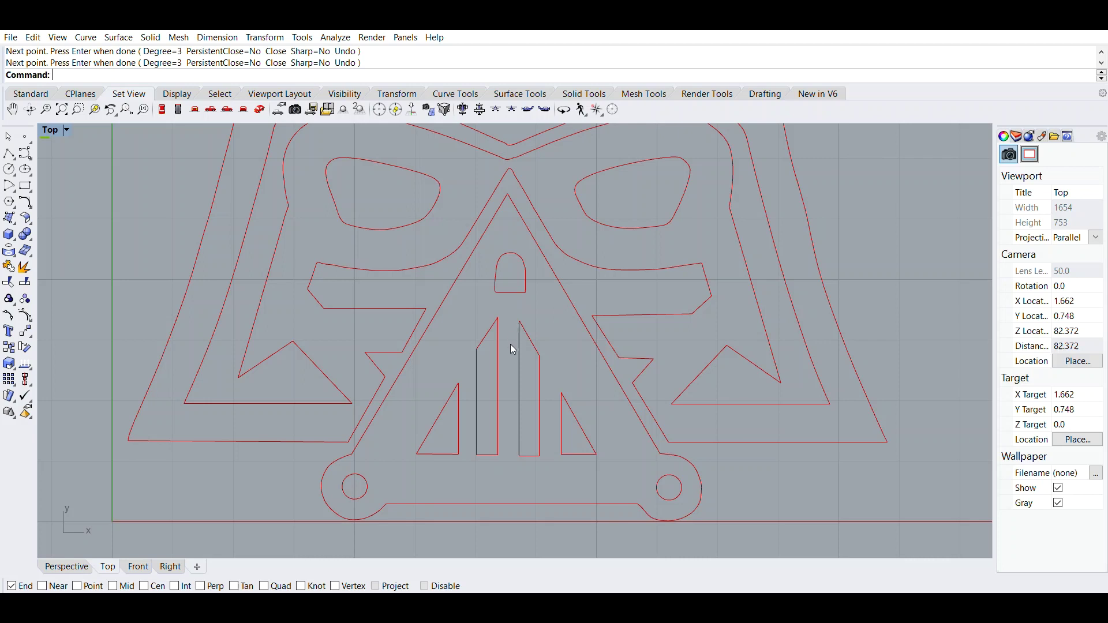
scroll(683, 456, up, 3)
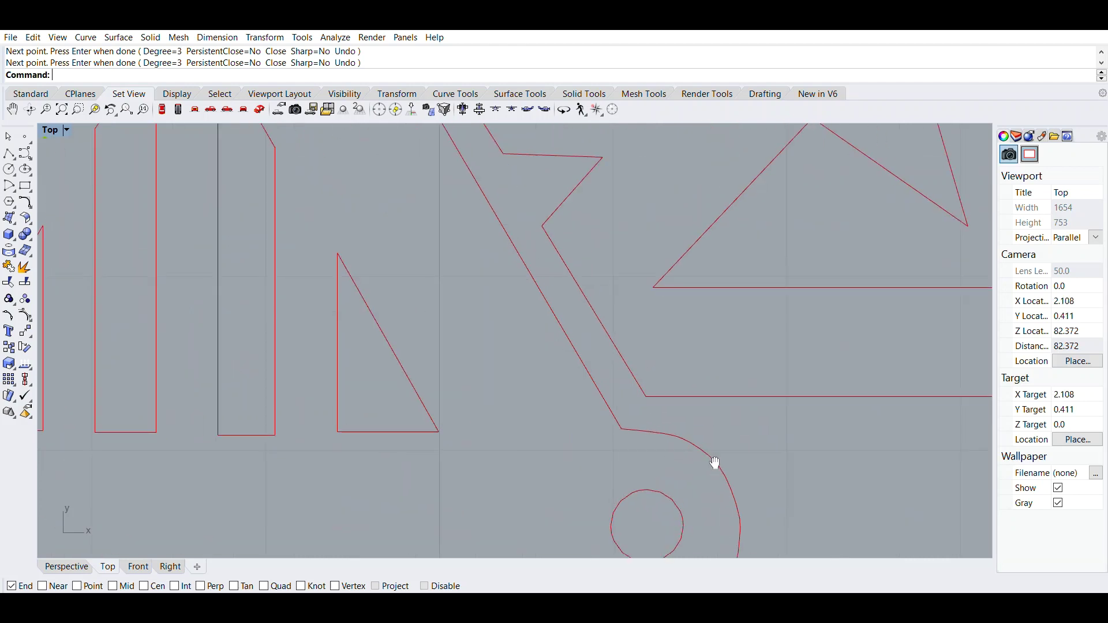
scroll(538, 241, up, 2)
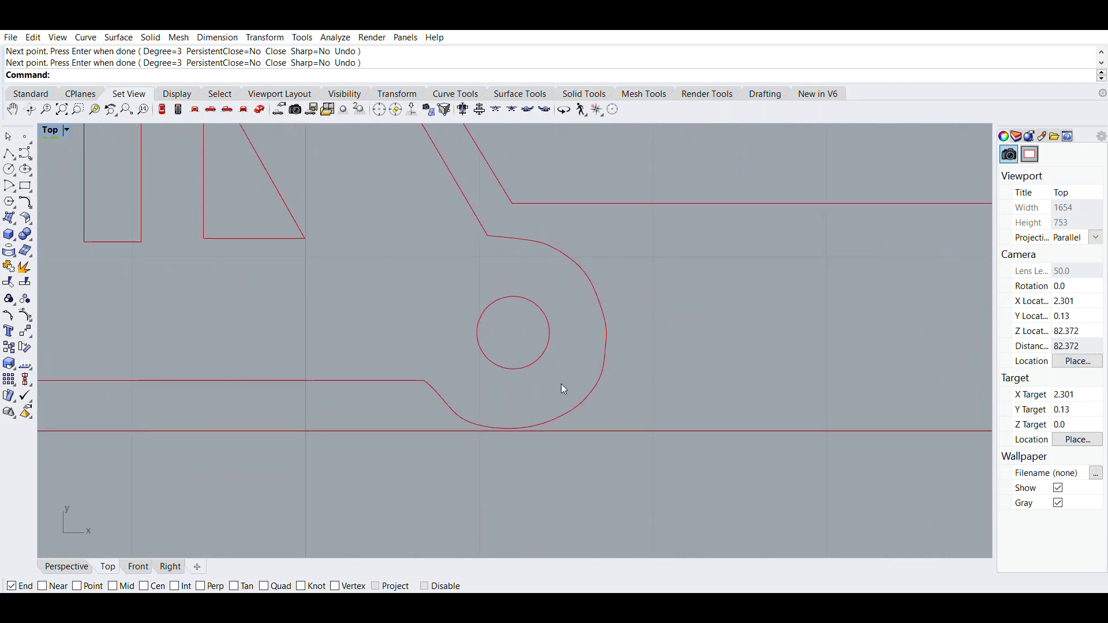
scroll(532, 333, down, 3)
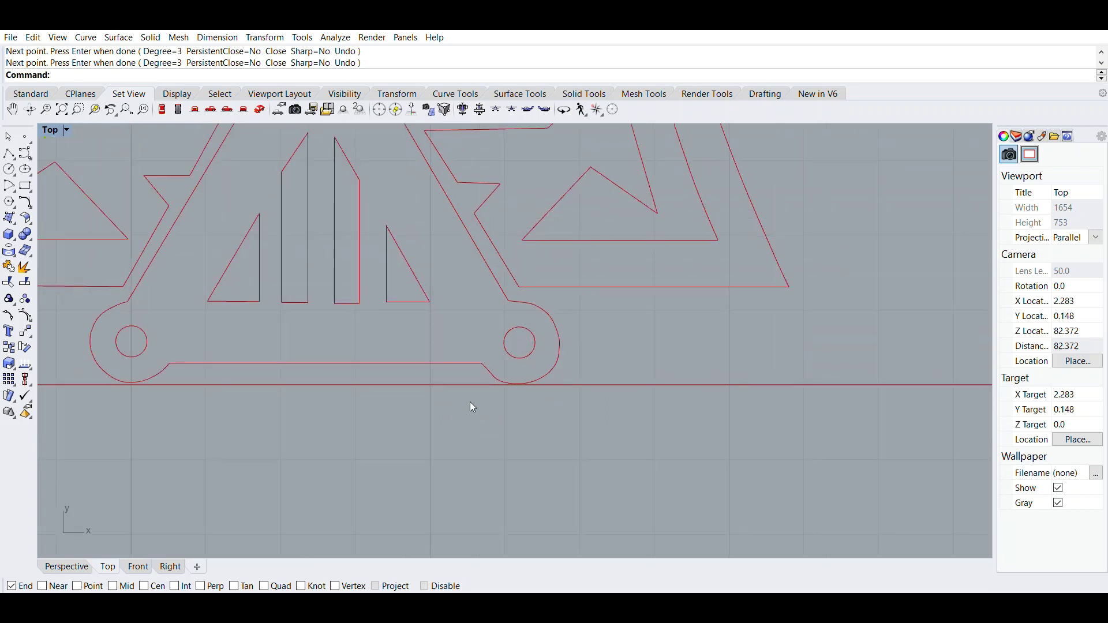
click(270, 505)
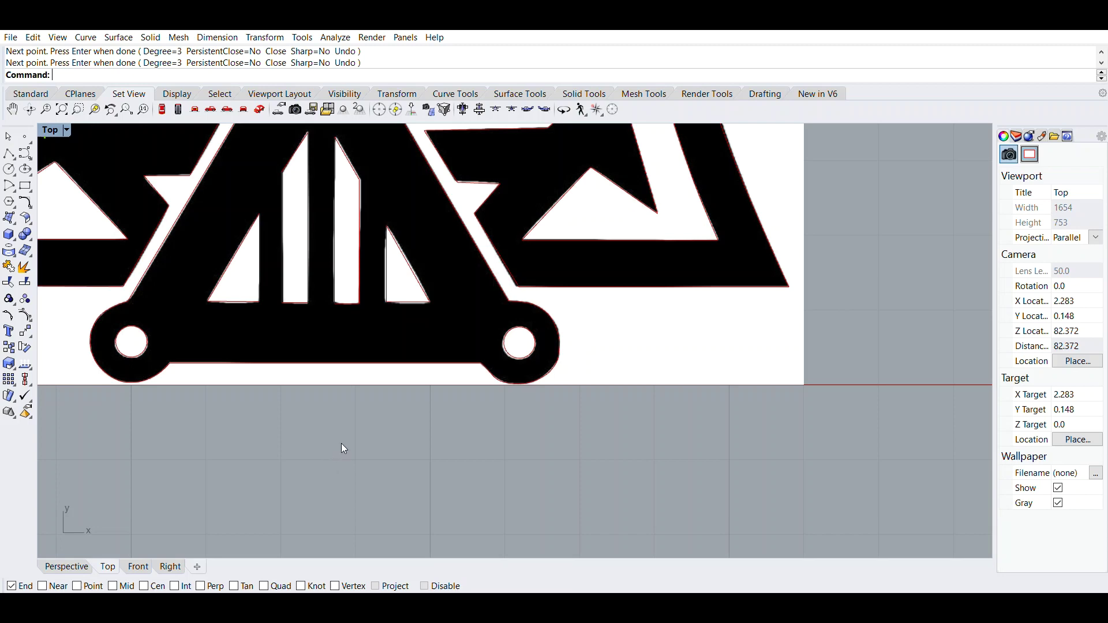
- Zoom out to the whole traced helmet and save the file with Ctrl+S
scroll(411, 404, down, 4)
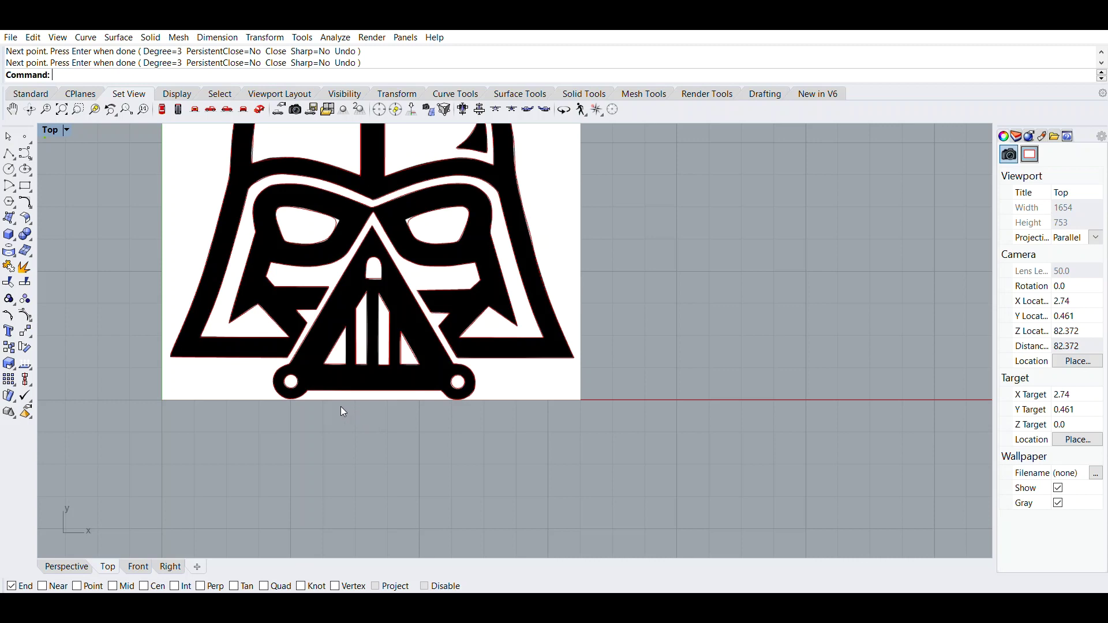
scroll(326, 404, down, 3)
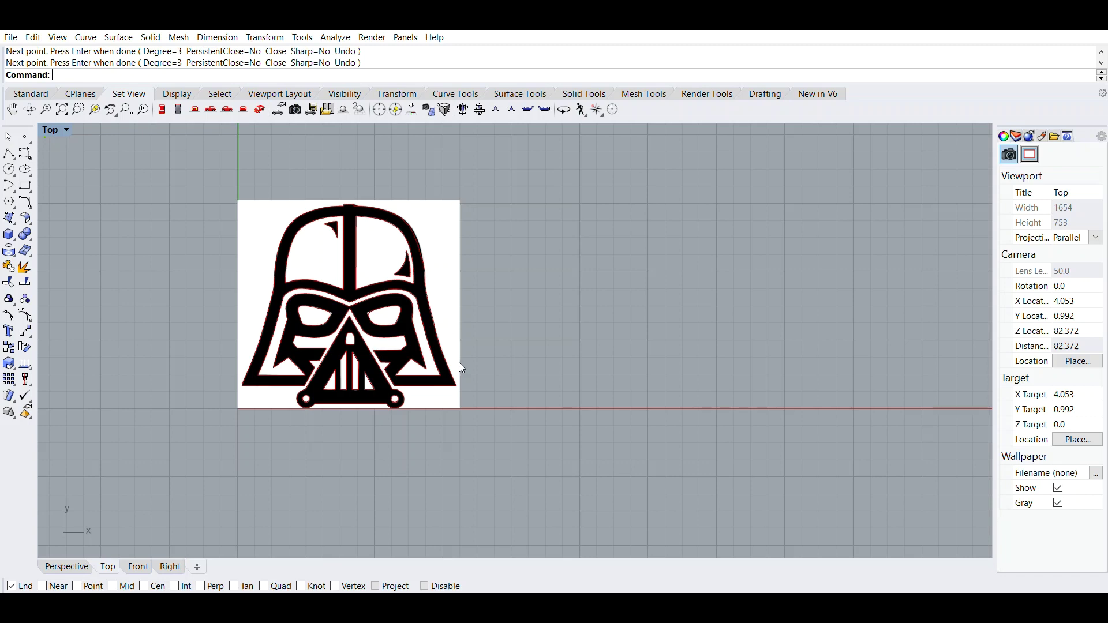
key(ctrl+s)
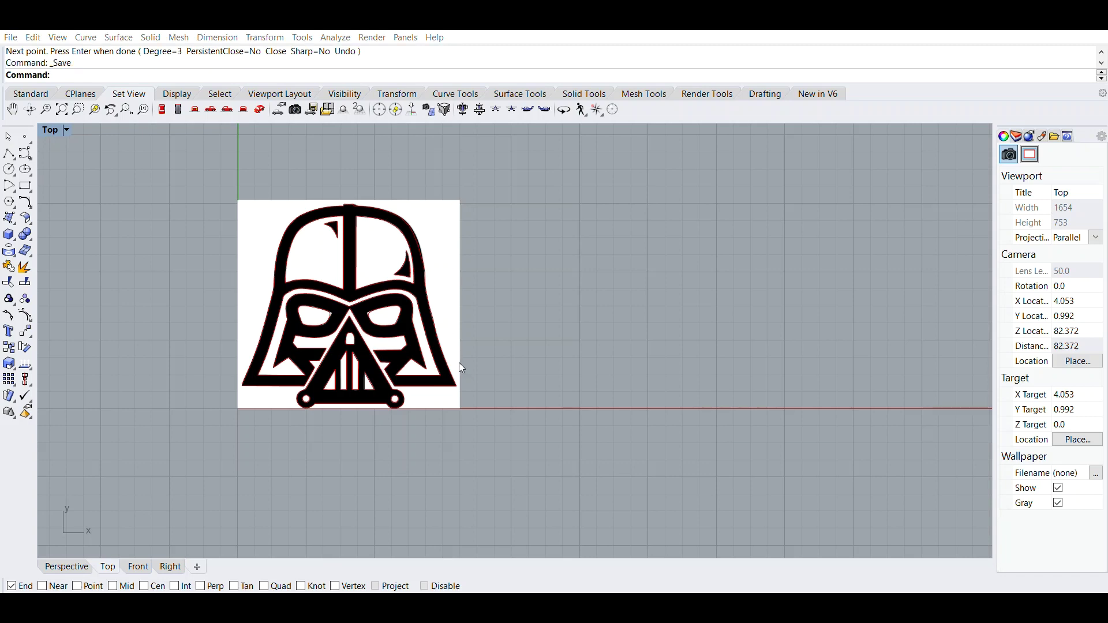